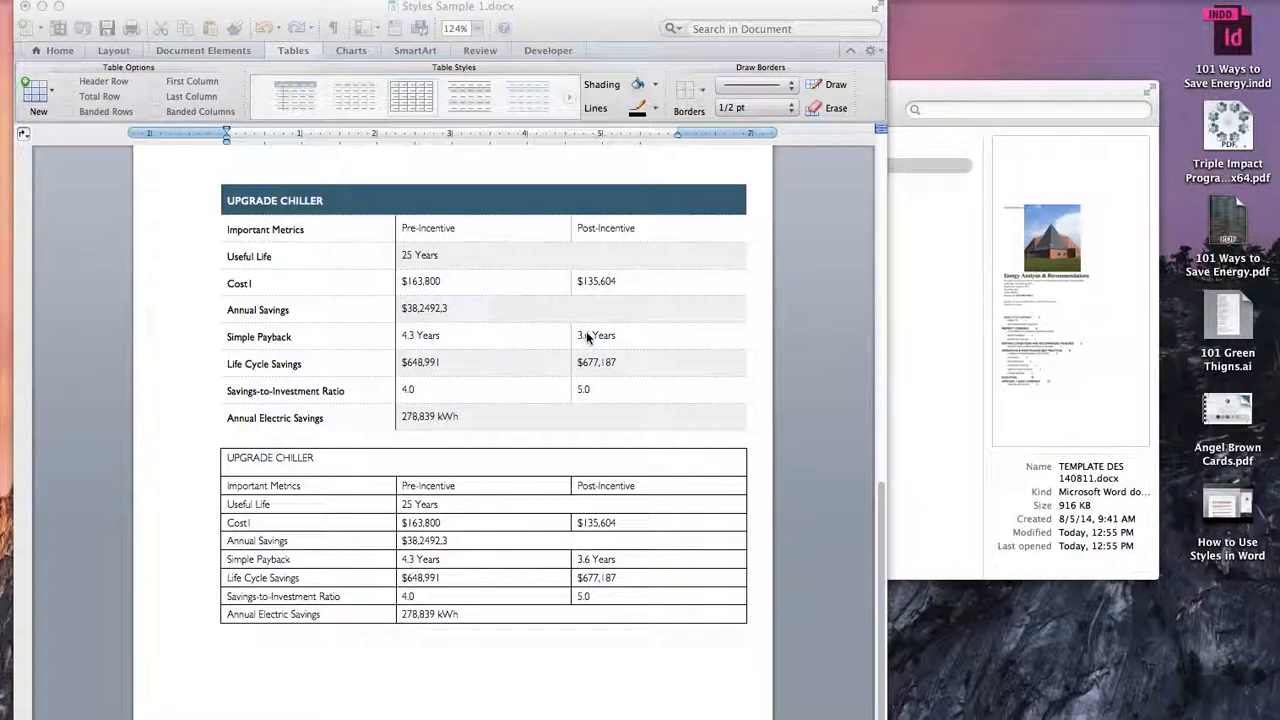
# Step: Center the text in the upper table's data cells, from the Pre-Incentive and Post-Incentive headings down to the Annual Electric Savings row
pyautogui.click(290, 212)
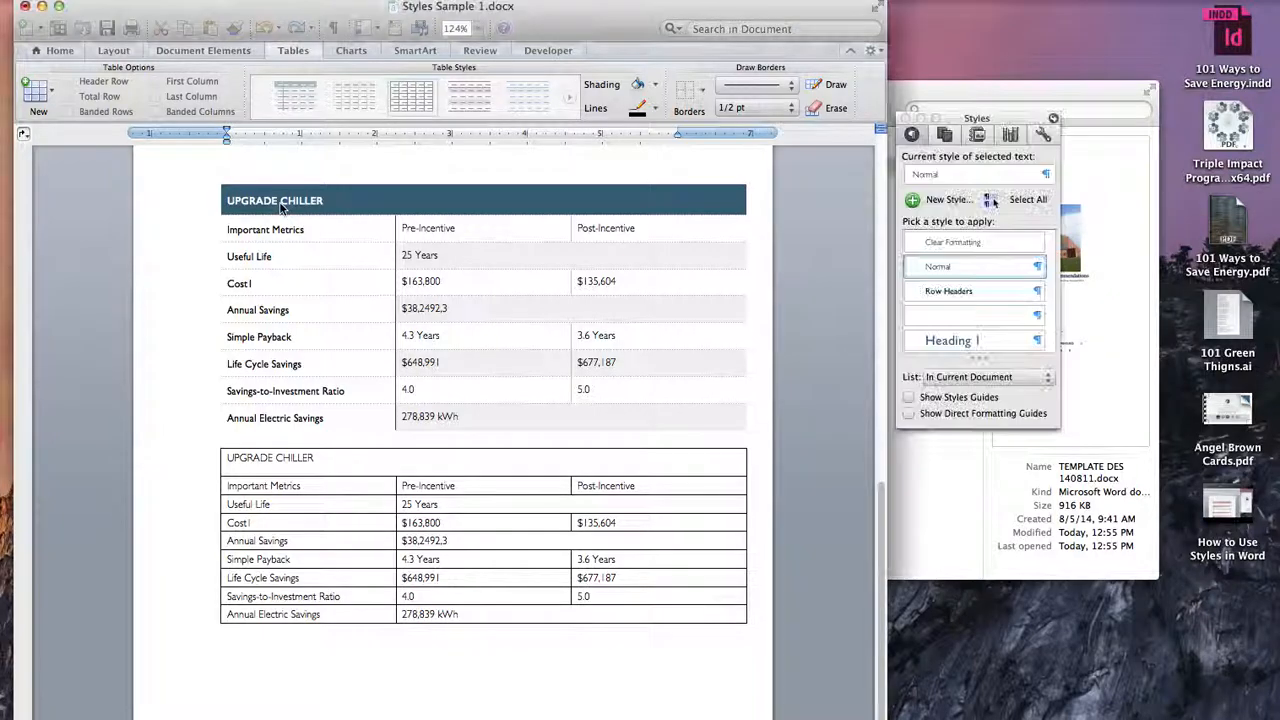
pyautogui.click(214, 178)
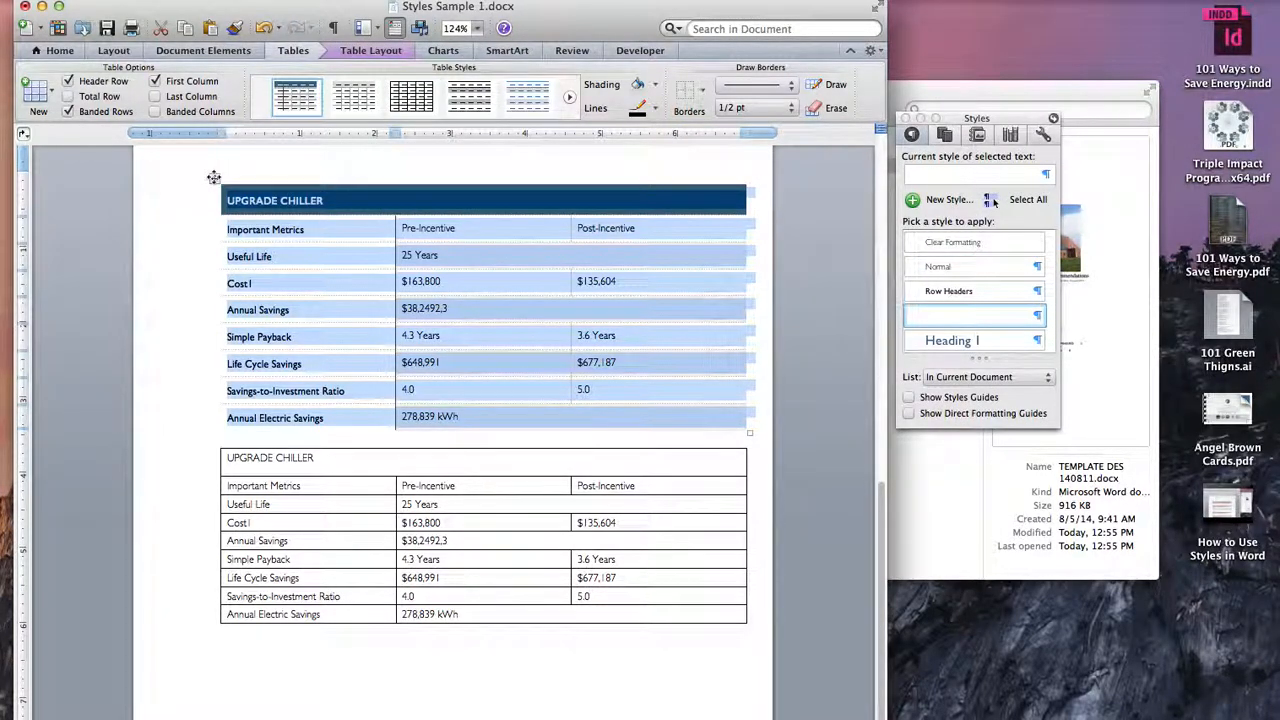
pyautogui.click(698, 397)
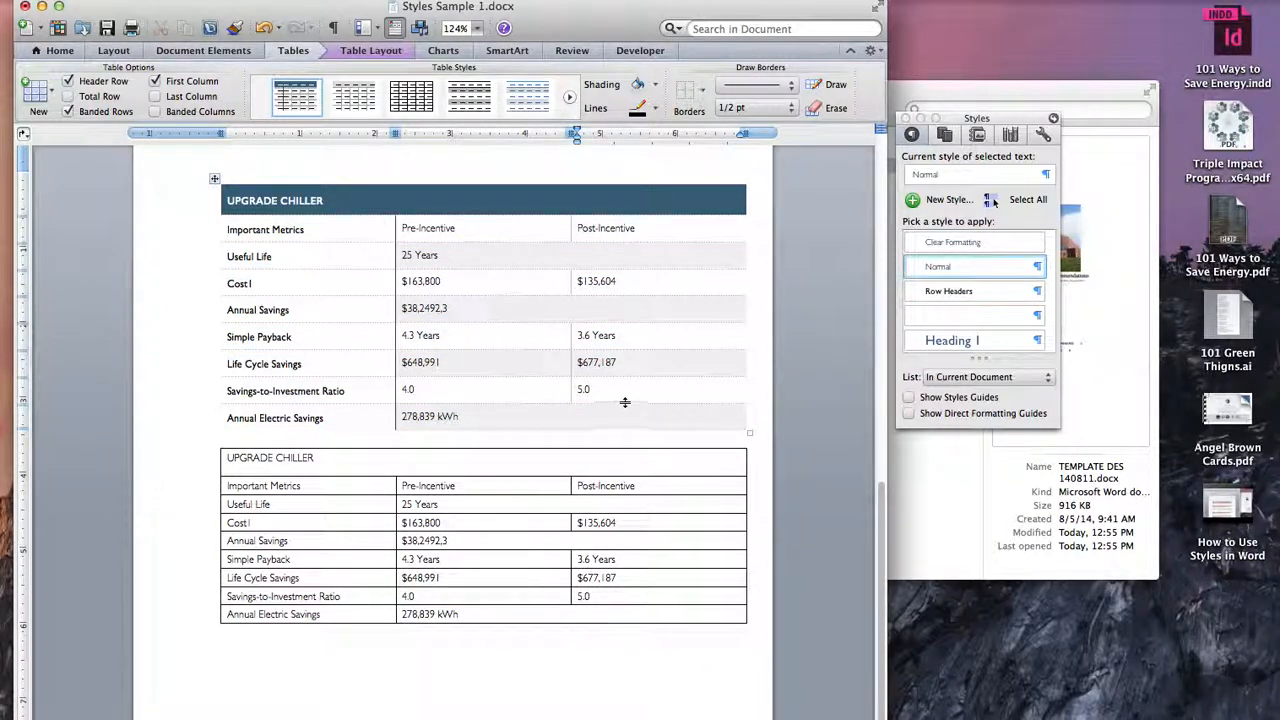
pyautogui.moveTo(618, 419); pyautogui.dragTo(440, 228)
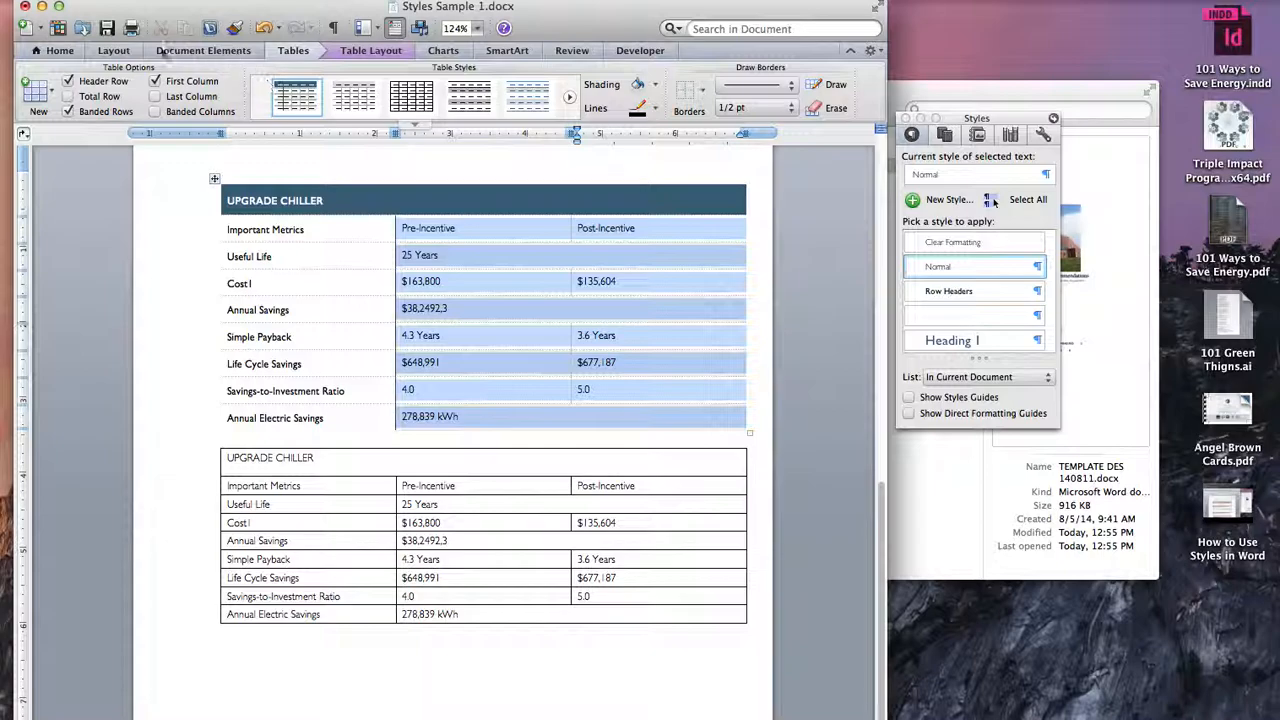
pyautogui.click(75, 50)
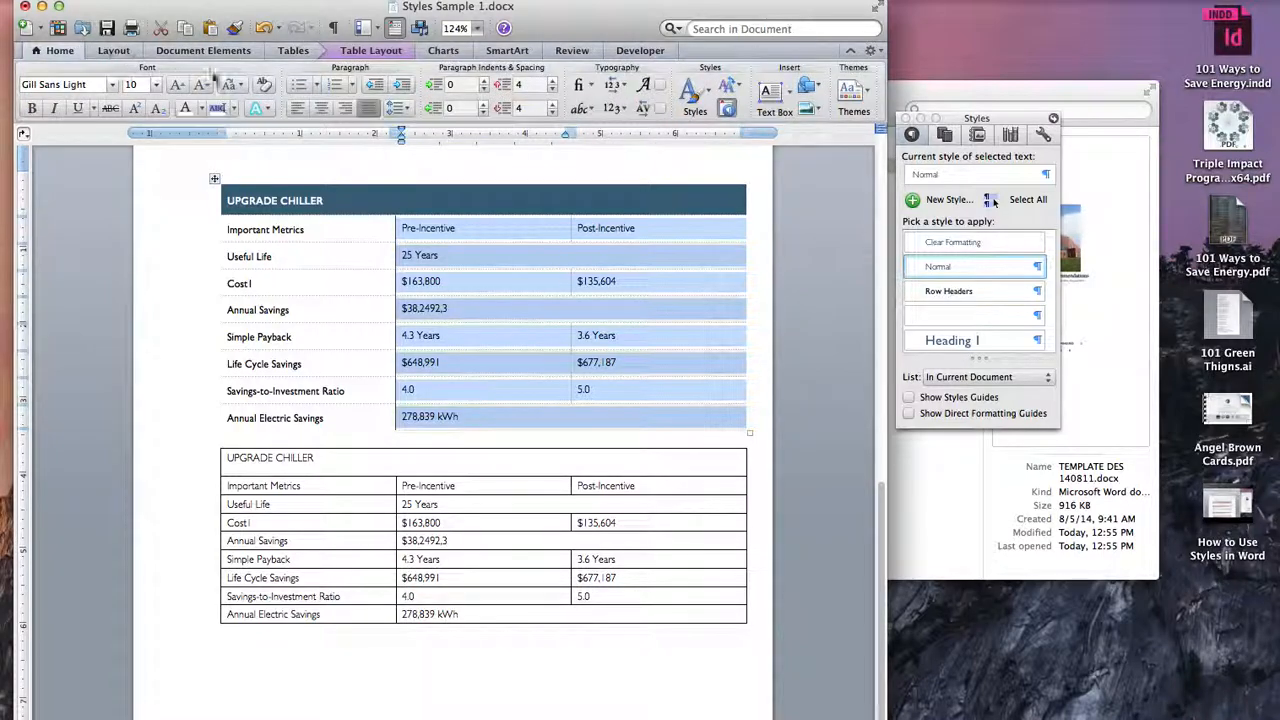
pyautogui.click(321, 108)
pyautogui.click(576, 382)
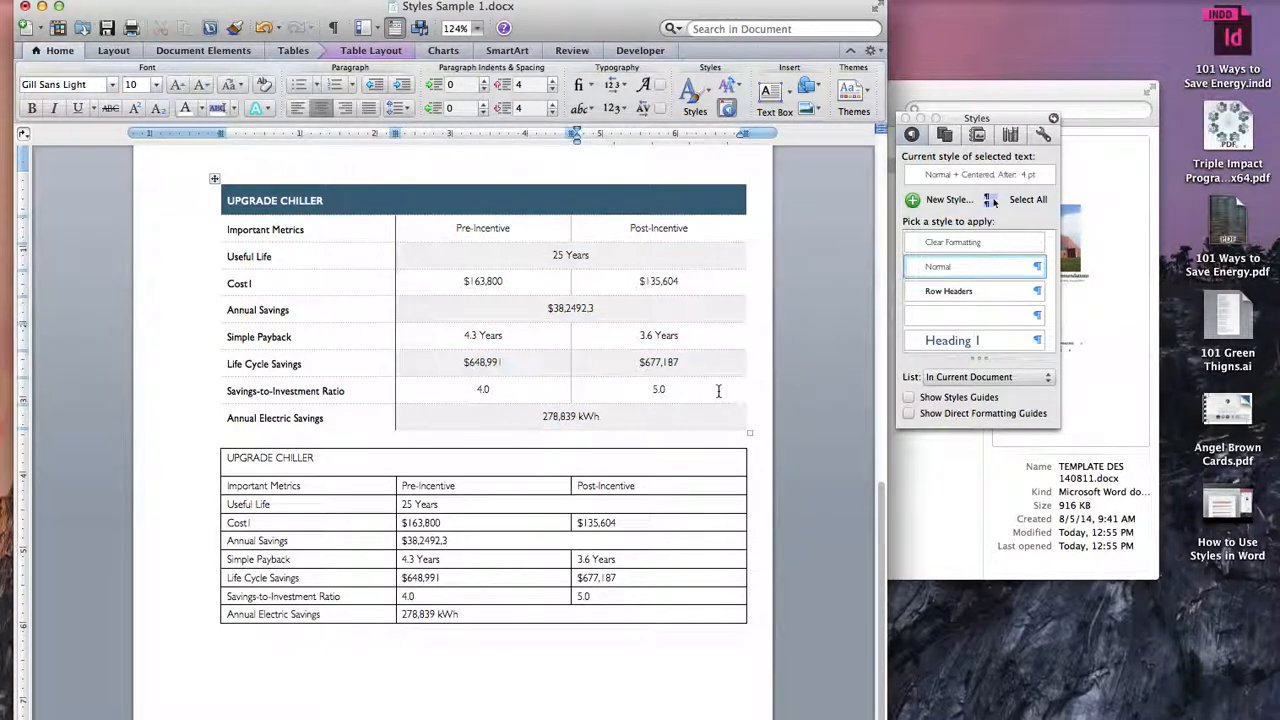
# Step: Replace the lower table's all-caps title with "Upgrade Chiller"
pyautogui.click(214, 441)
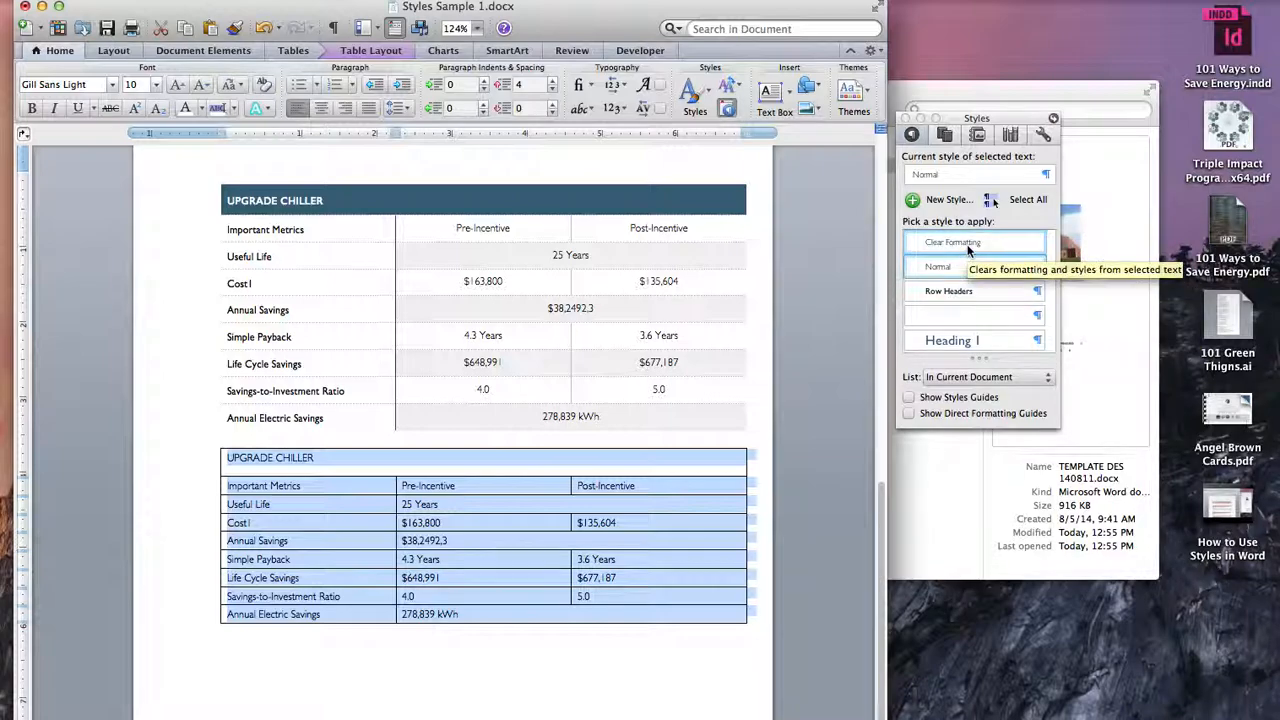
pyautogui.click(491, 501)
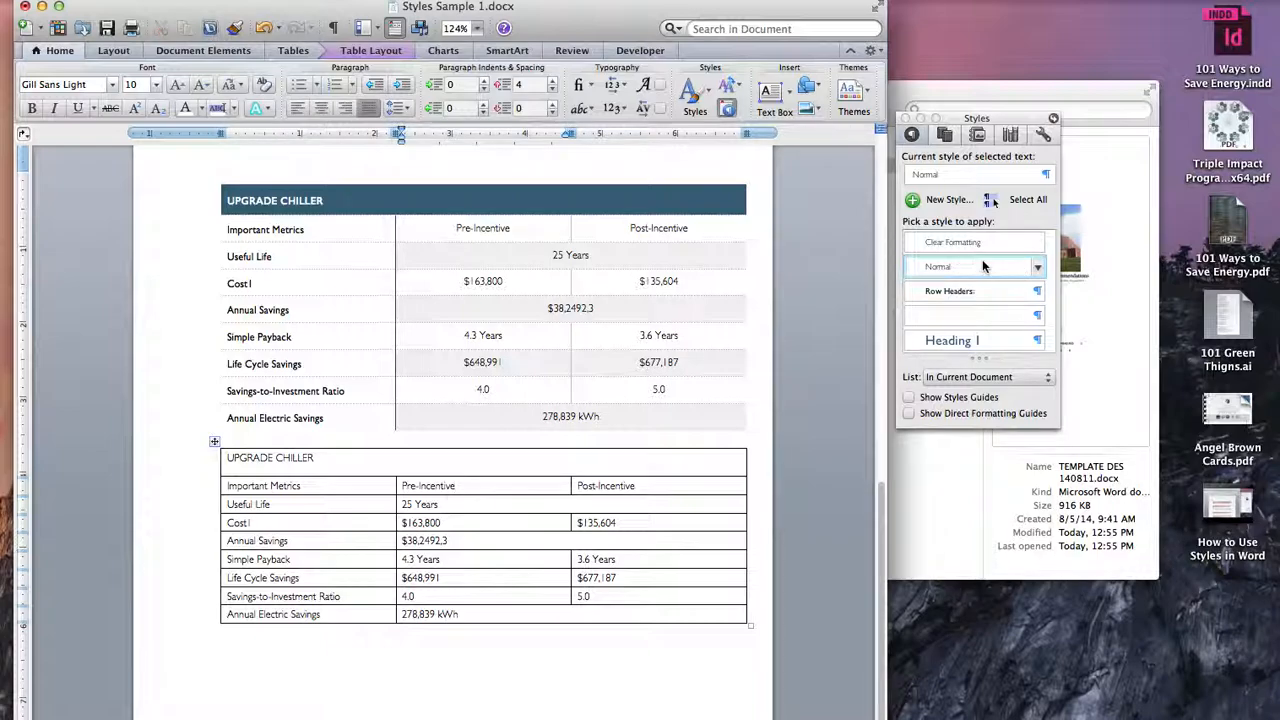
pyautogui.moveTo(466, 486); pyautogui.dragTo(427, 477)
pyautogui.moveTo(316, 457); pyautogui.dragTo(226, 457)
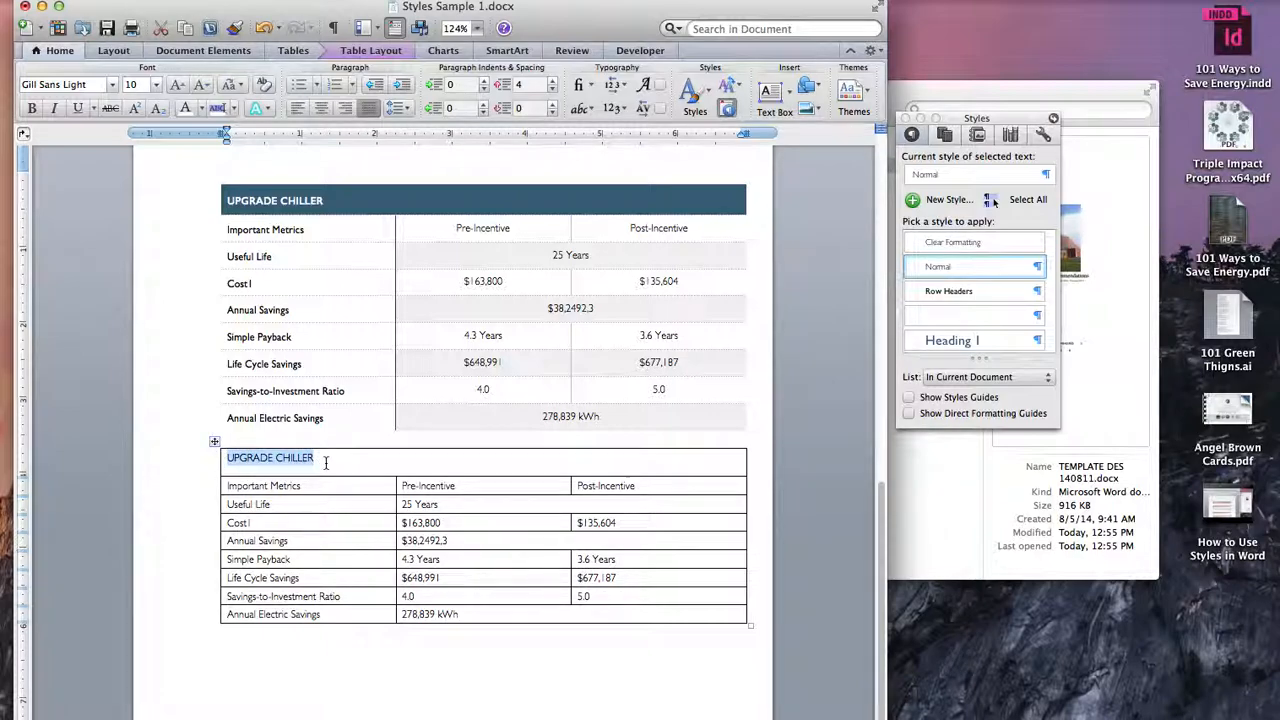
pyautogui.write('Upgrade Chiller')
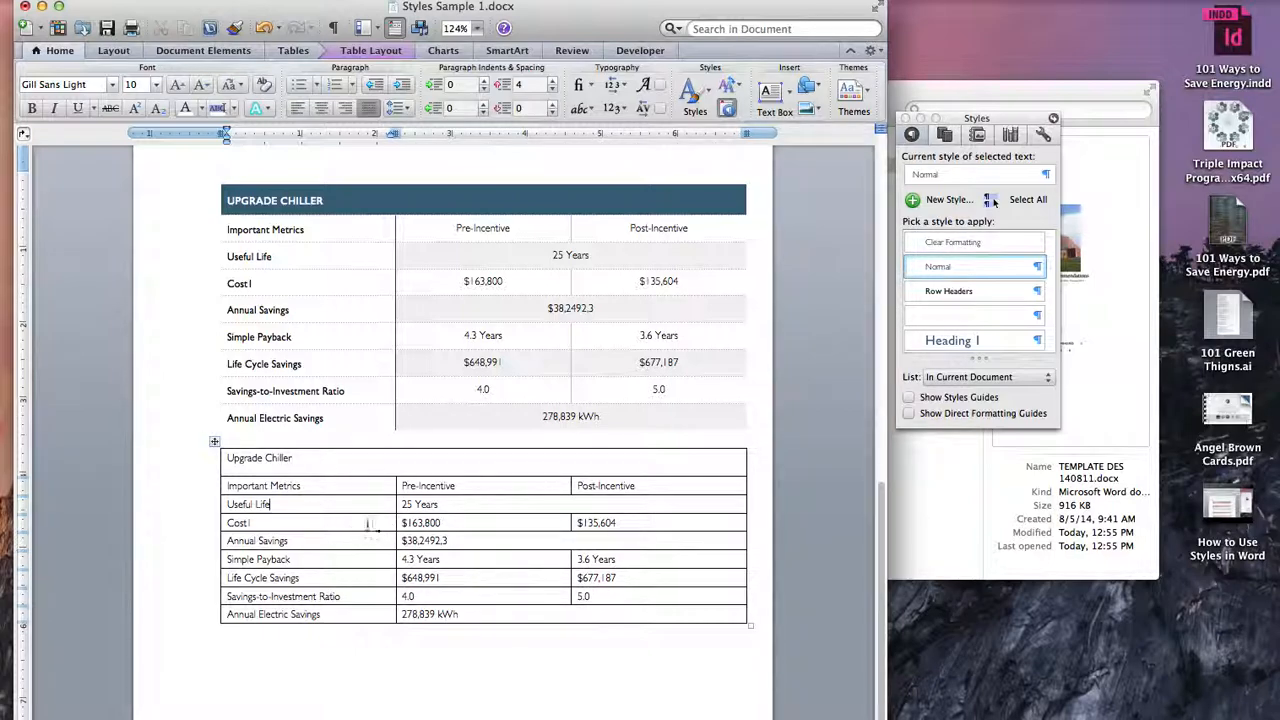
# Step: Reduce the height of the lower table's title row to roughly match the rows below it
pyautogui.moveTo(296, 457); pyautogui.dragTo(228, 458)
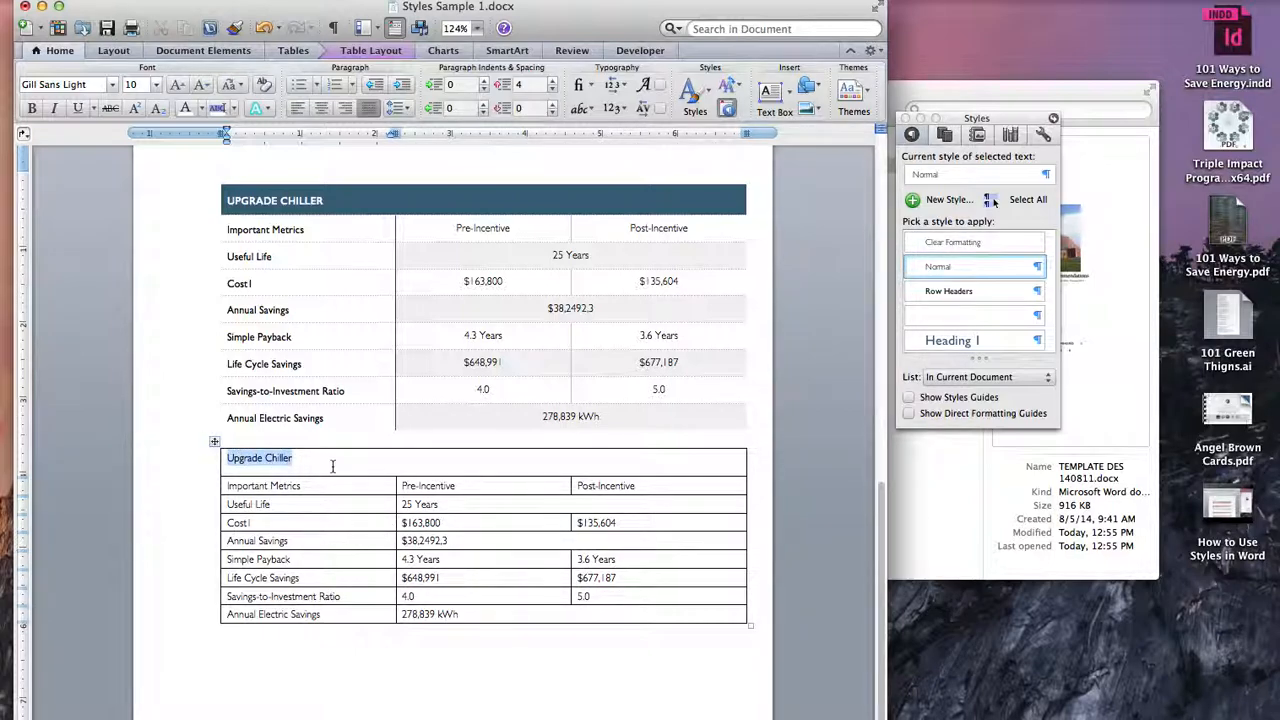
pyautogui.click(350, 527)
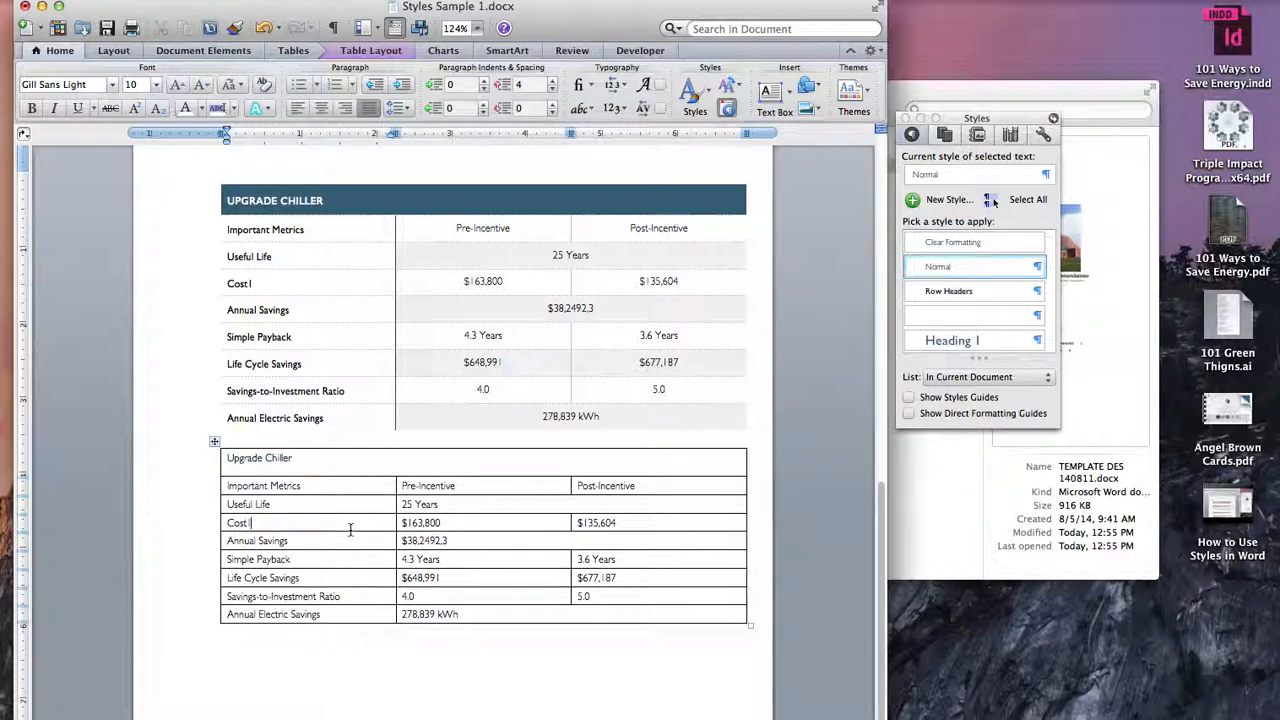
pyautogui.moveTo(331, 475)
pyautogui.mouseDown()
pyautogui.moveTo(328, 458)
pyautogui.moveTo(331, 468)
pyautogui.mouseUp()
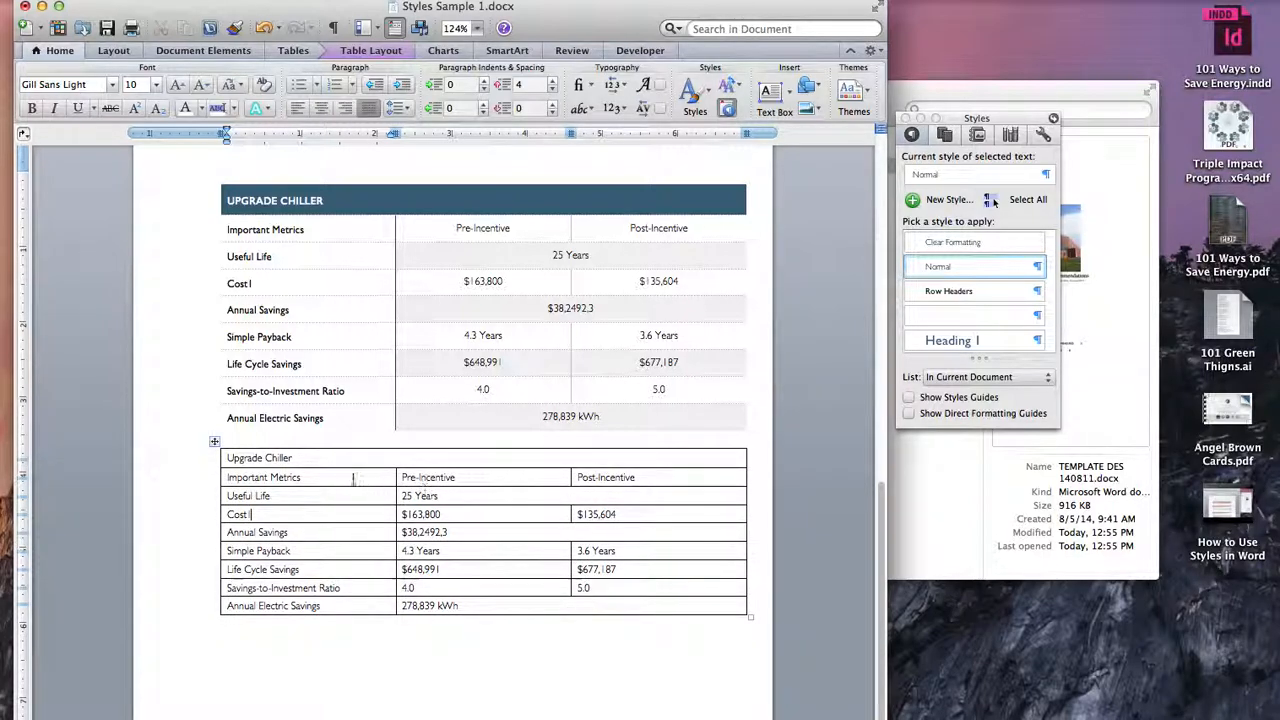
# Step: Apply the built-in Light Shading - Accent 4 table style to the whole lower table
pyautogui.click(214, 441)
pyautogui.click(298, 52)
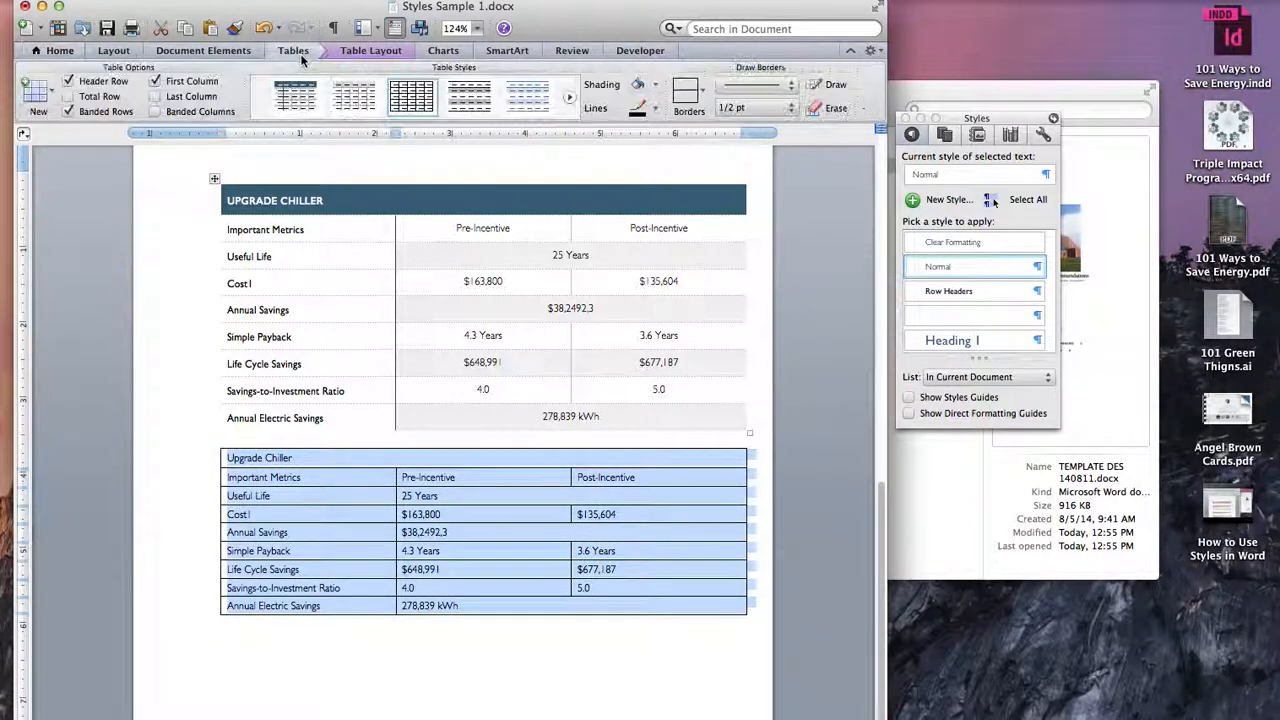
pyautogui.click(414, 125)
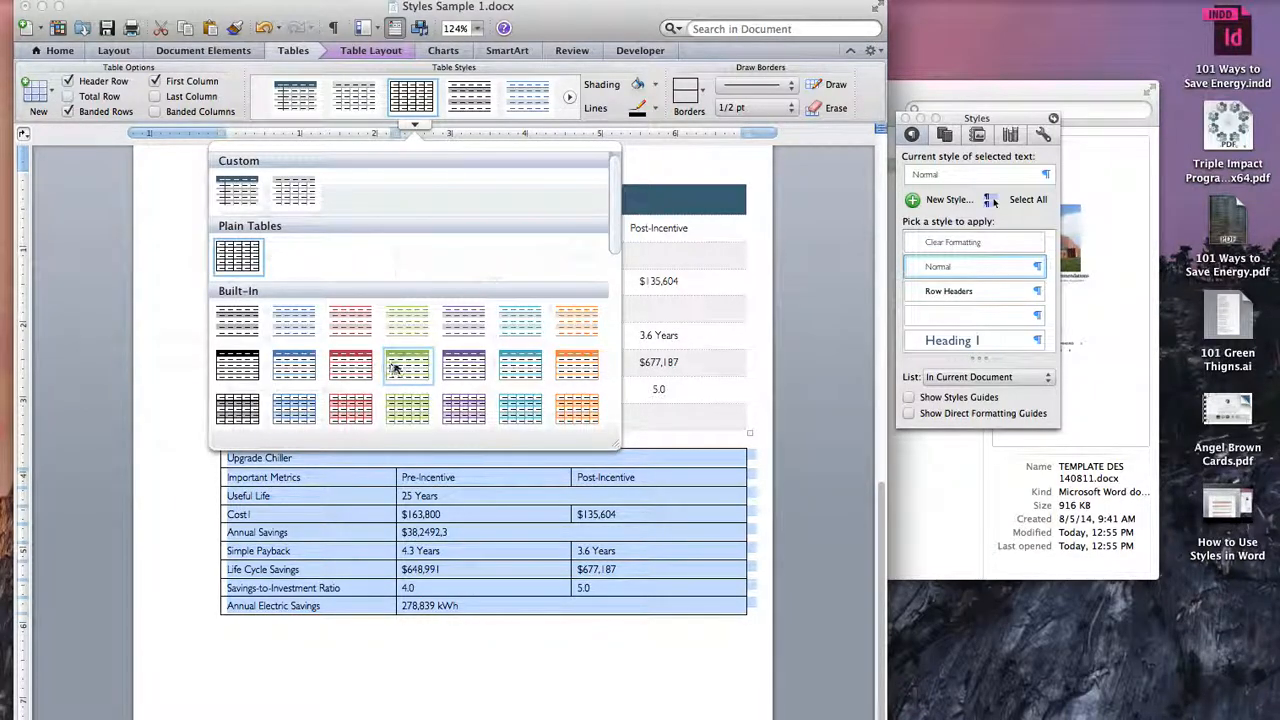
pyautogui.scroll(-5, 400, 368)
pyautogui.scroll(-10, 420, 340)
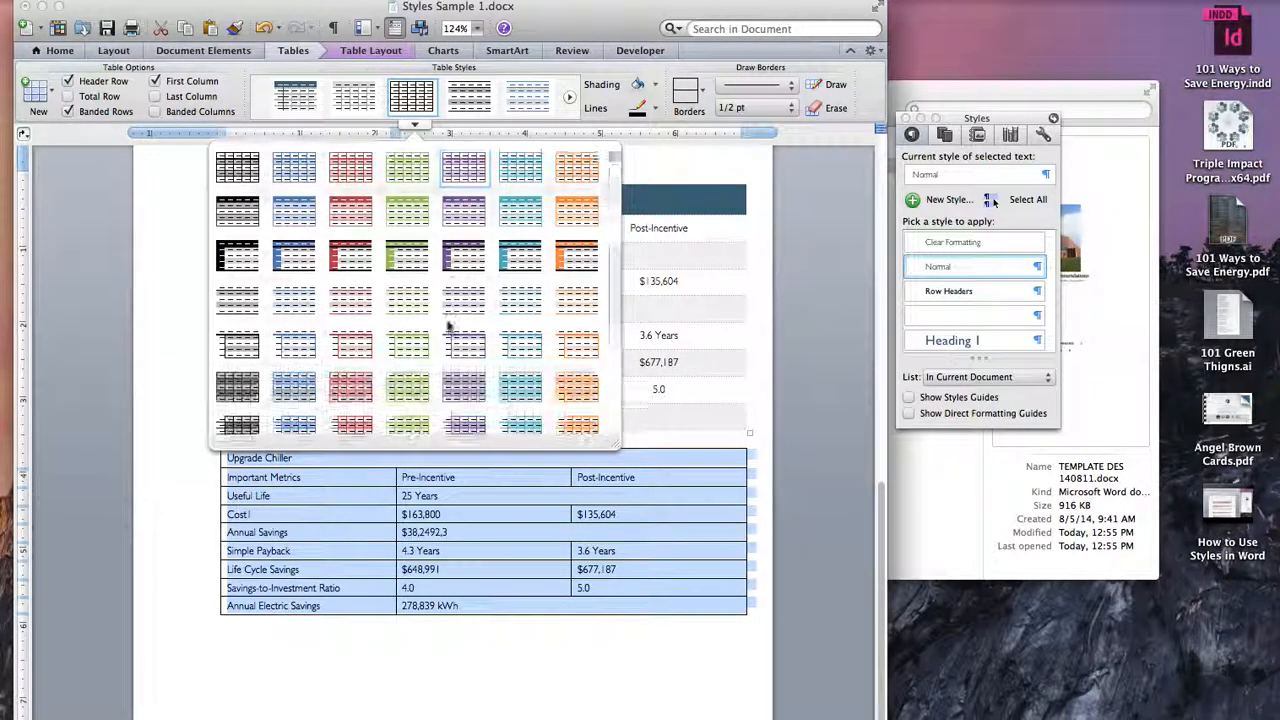
pyautogui.scroll(10, 445, 290)
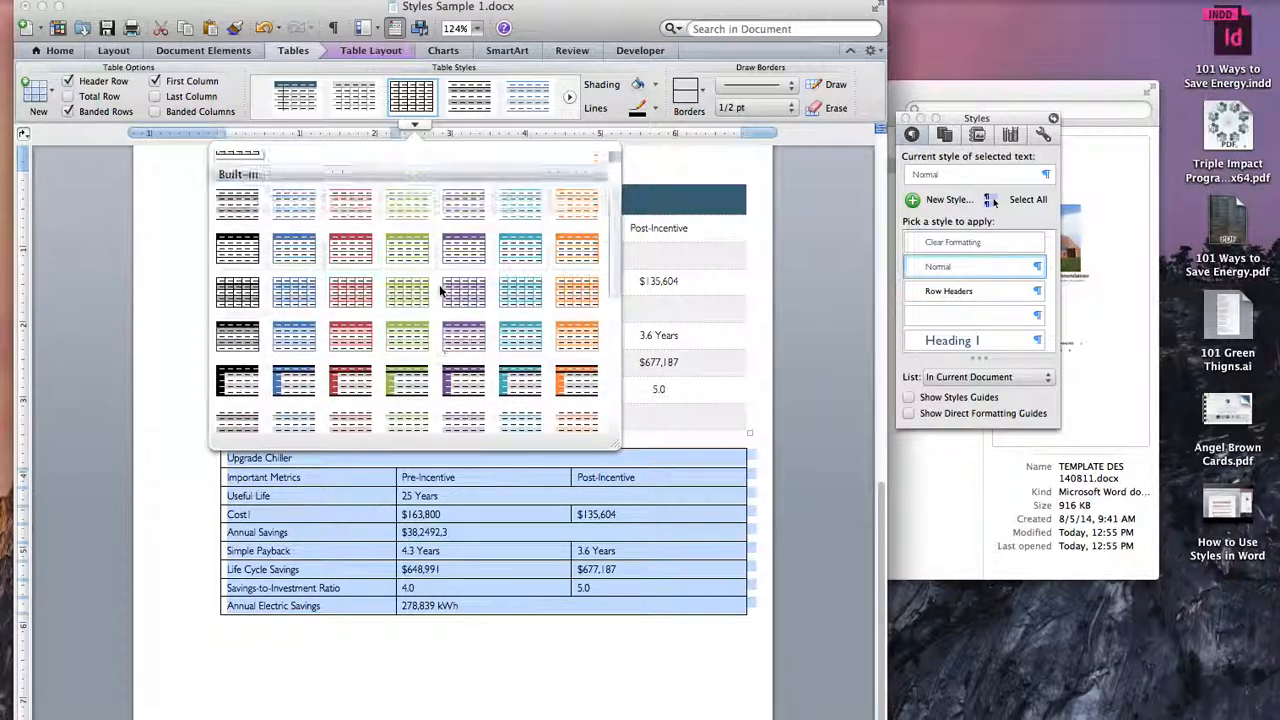
pyautogui.click(403, 256)
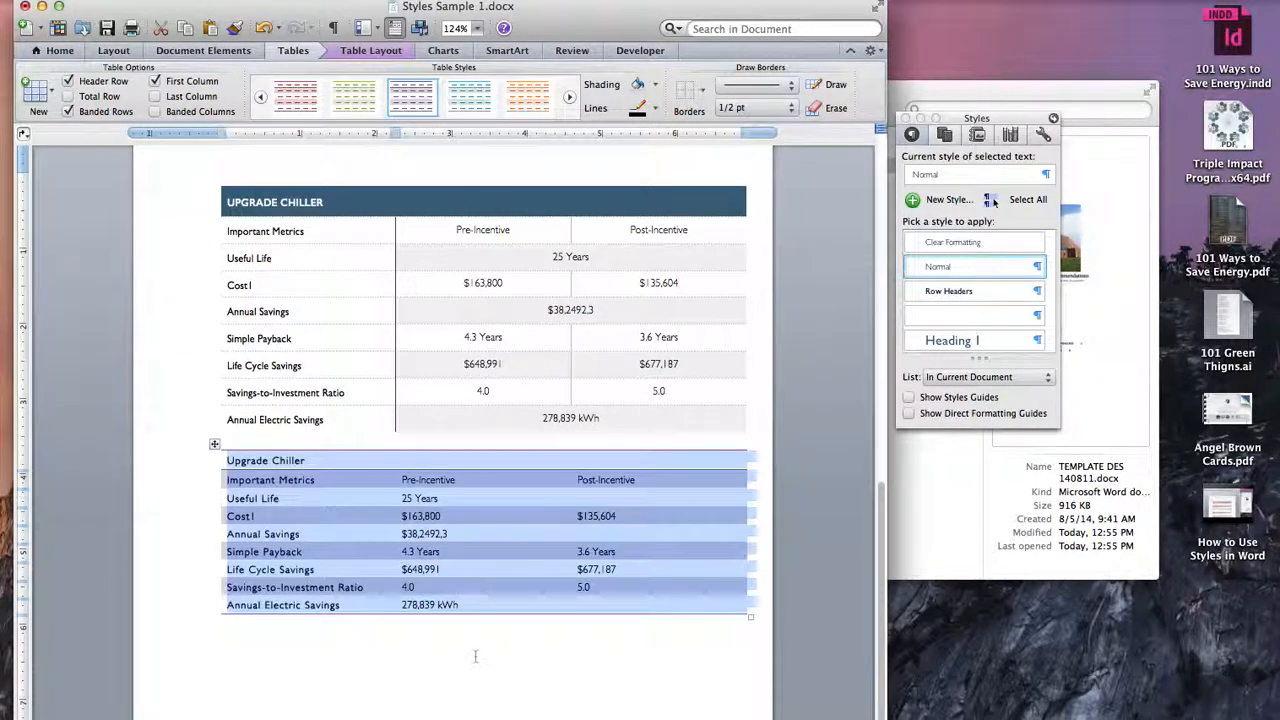
pyautogui.click(470, 594)
# Step: Undo the table style applied to the lower table
pyautogui.click(196, 435)
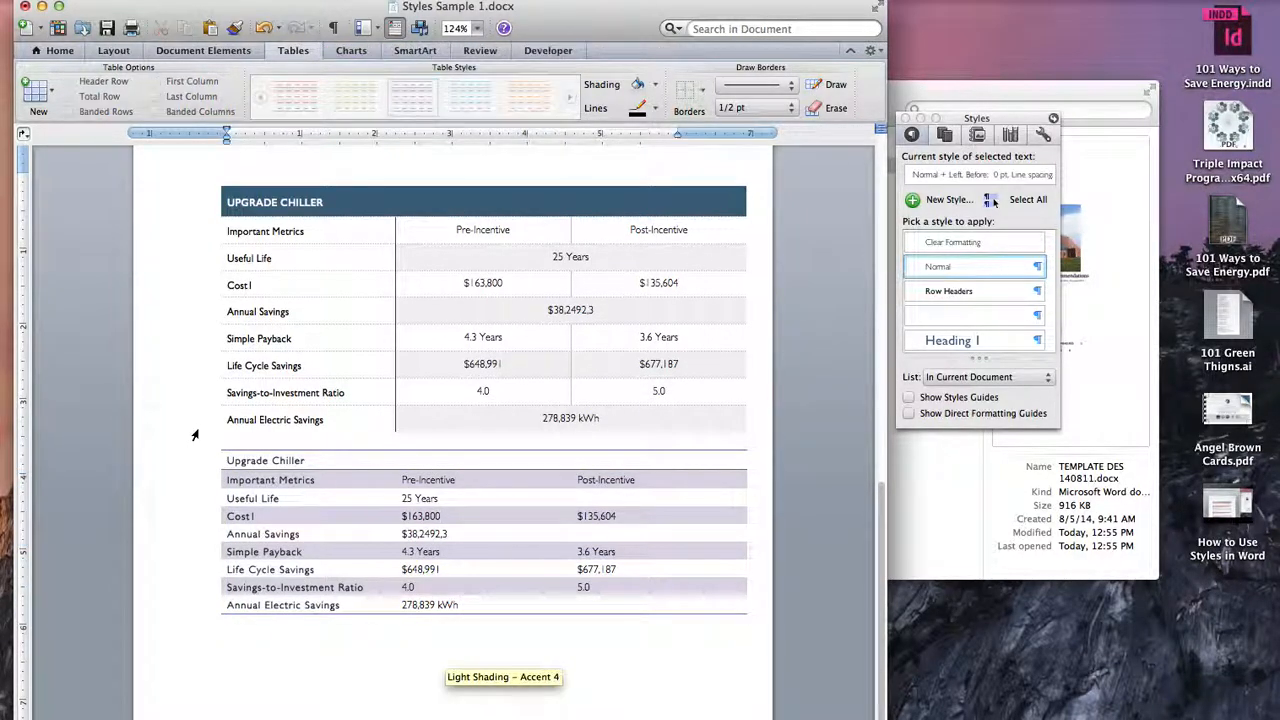
pyautogui.click(215, 445)
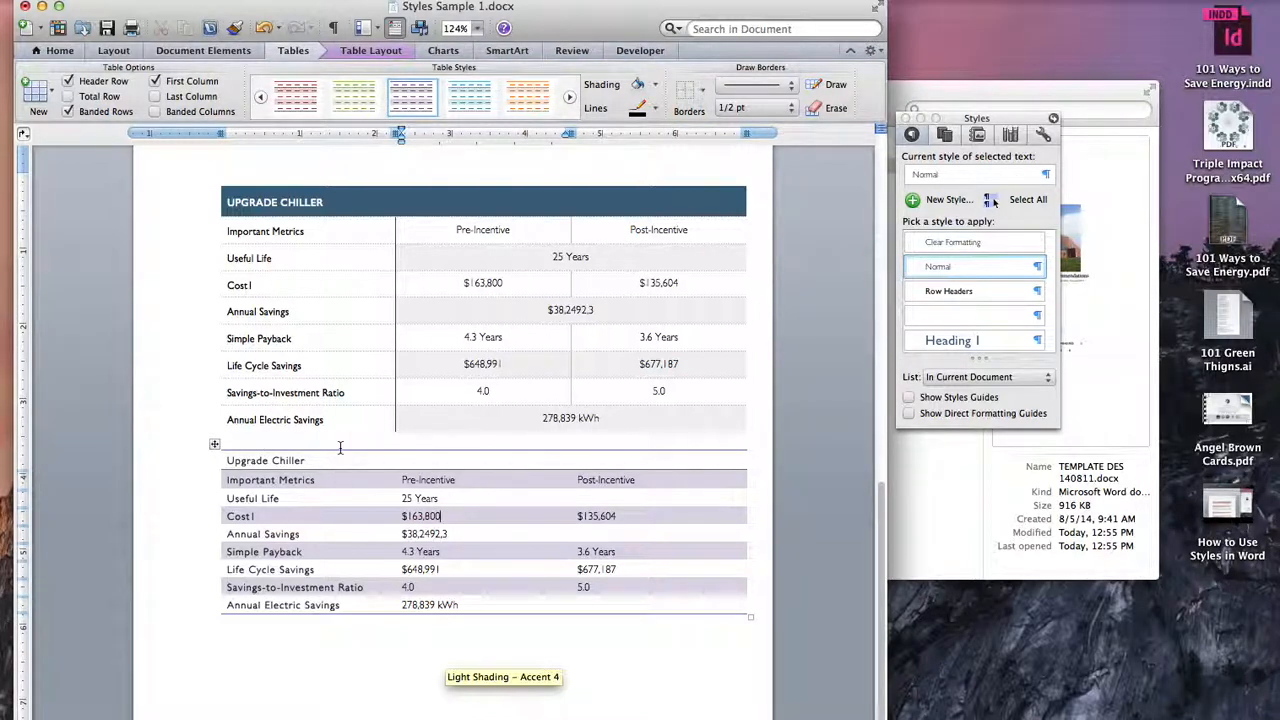
pyautogui.press('super+z')
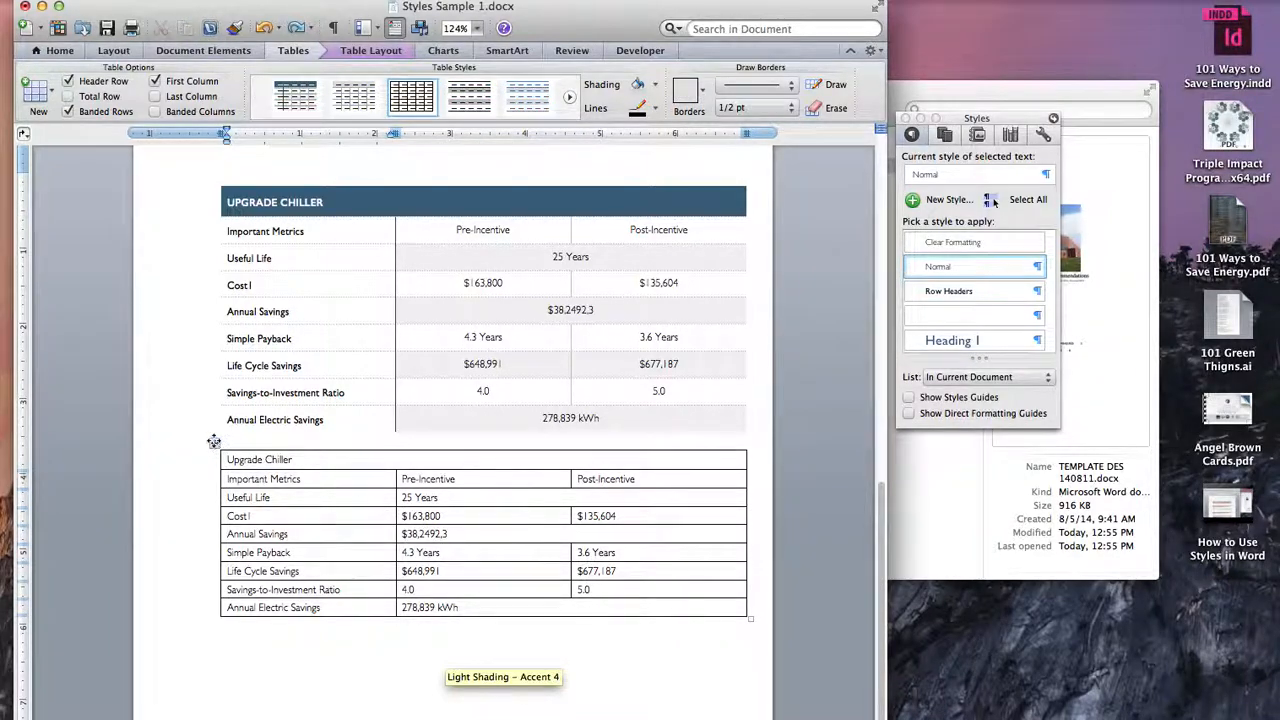
# Step: Select the whole lower table, open the Style dialog and delete the existing ELYSIAN TABLE style
pyautogui.click(214, 442)
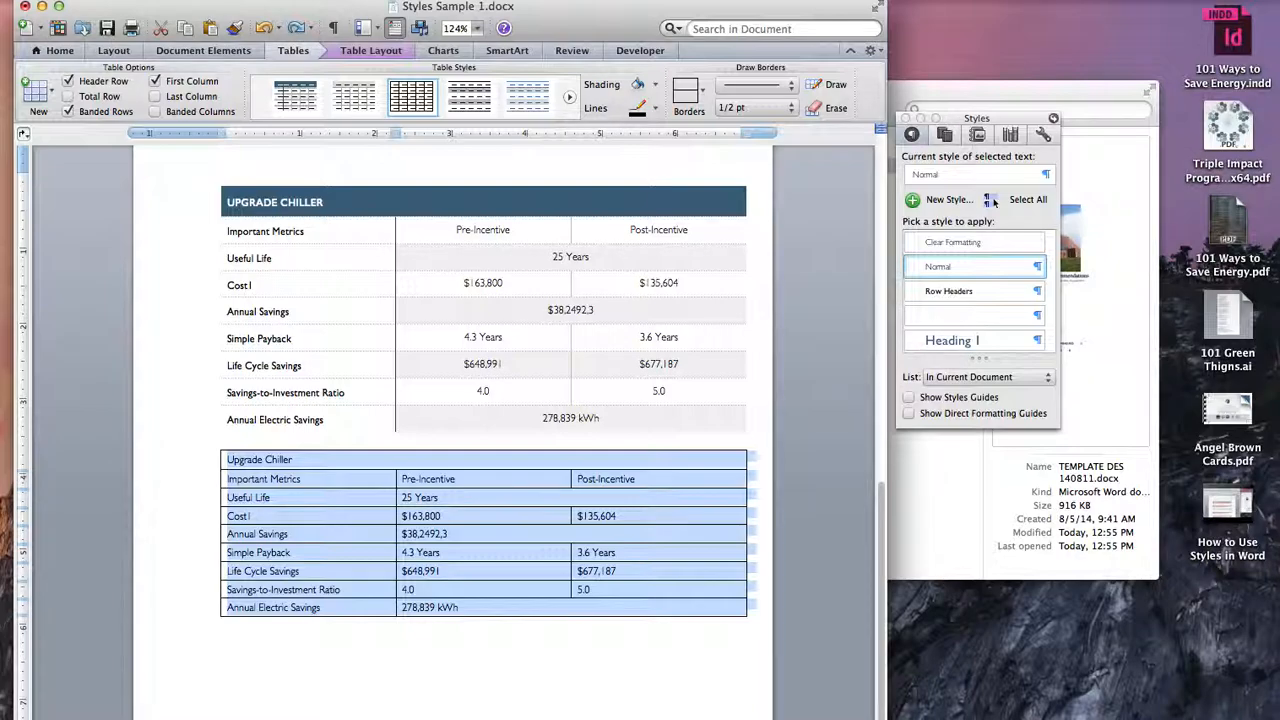
pyautogui.click(990, 200)
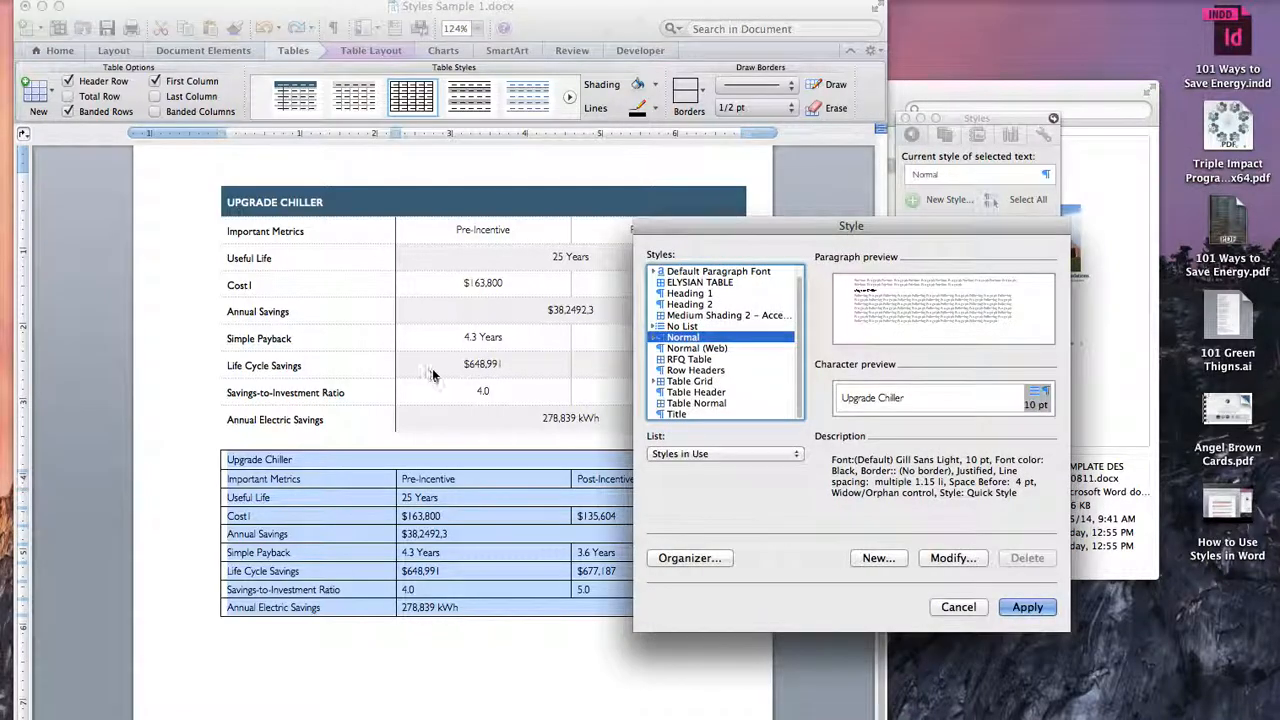
pyautogui.moveTo(845, 226); pyautogui.dragTo(661, 191)
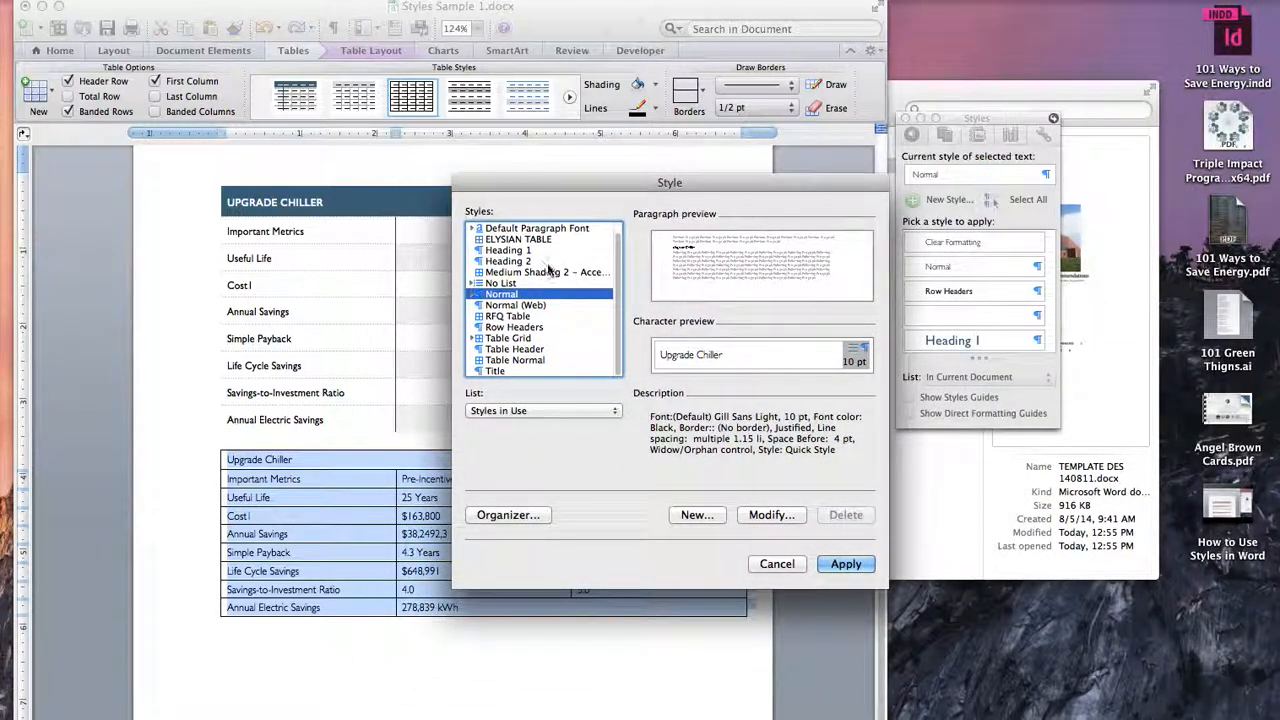
pyautogui.scroll(1, 548, 273)
pyautogui.scroll(-1, 548, 274)
pyautogui.scroll(1, 563, 245)
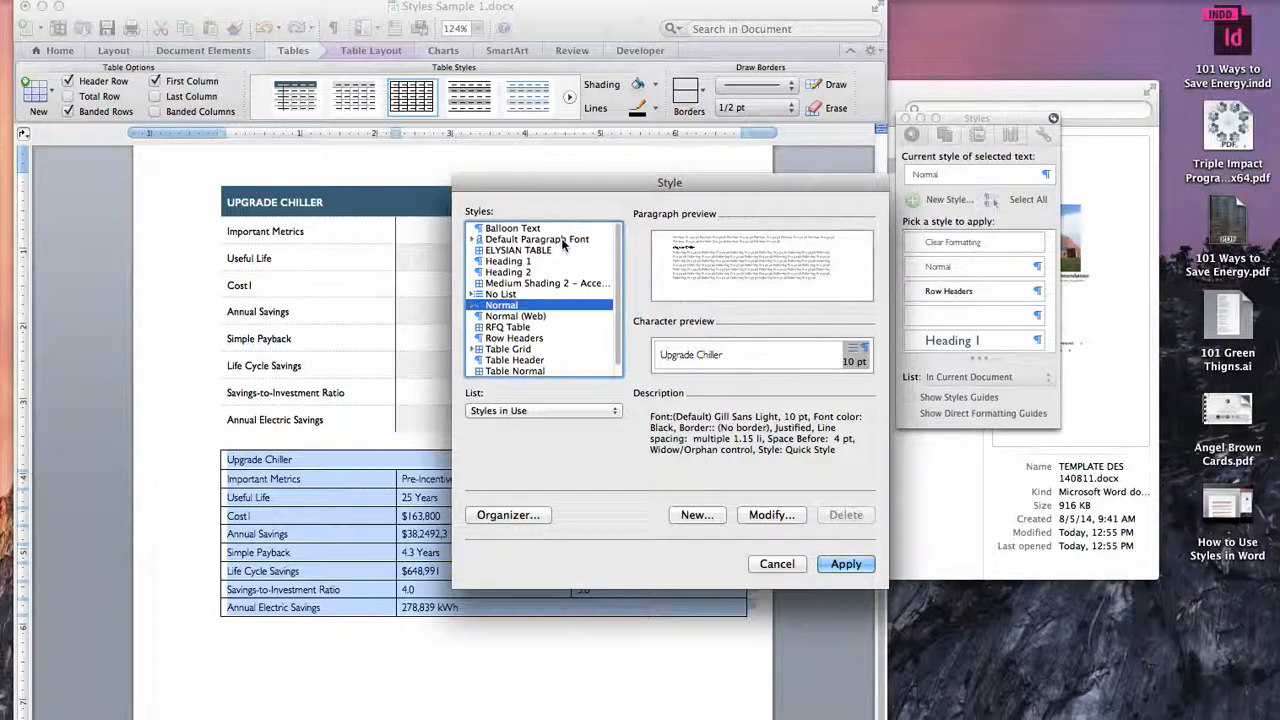
pyautogui.scroll(-1, 563, 245)
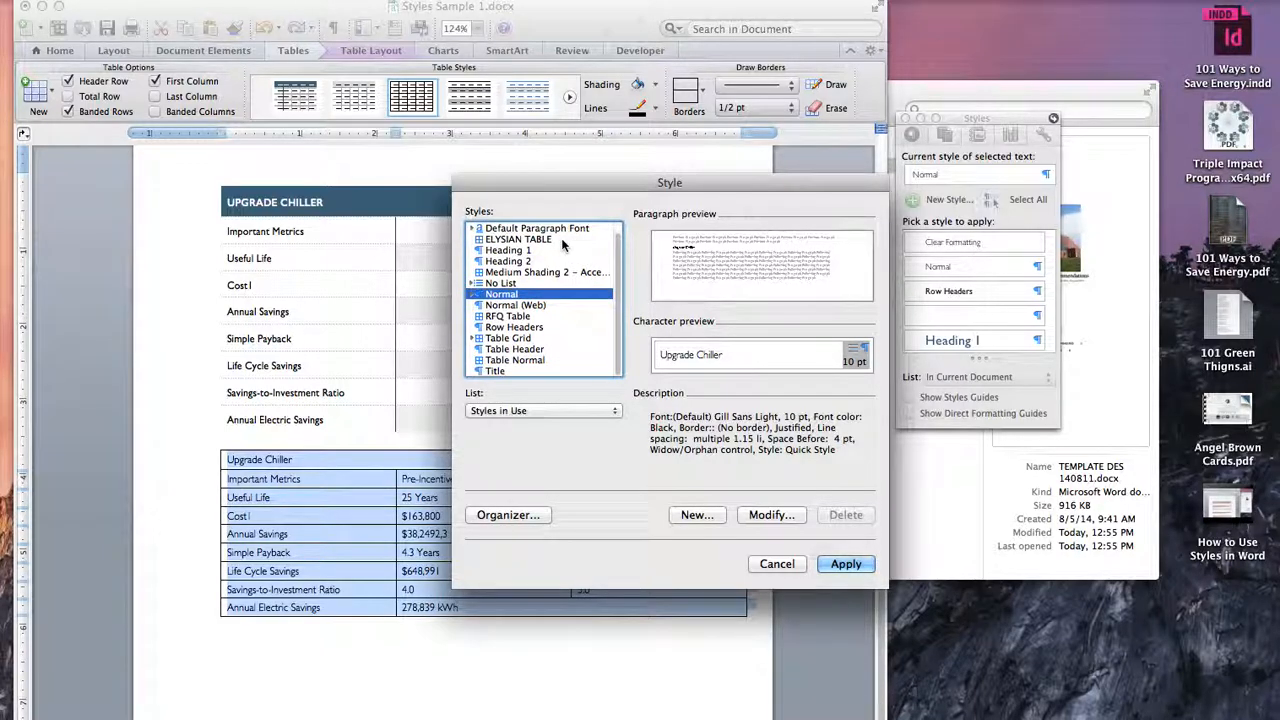
pyautogui.scroll(1, 540, 268)
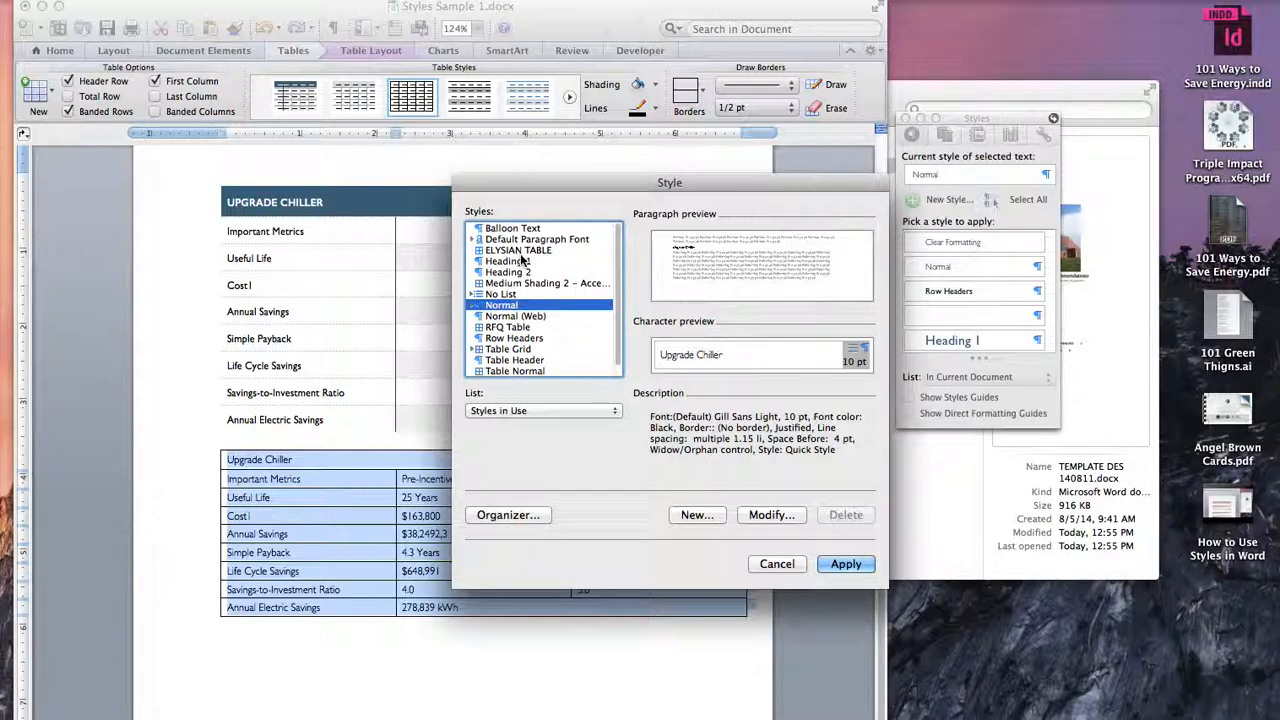
pyautogui.click(521, 251)
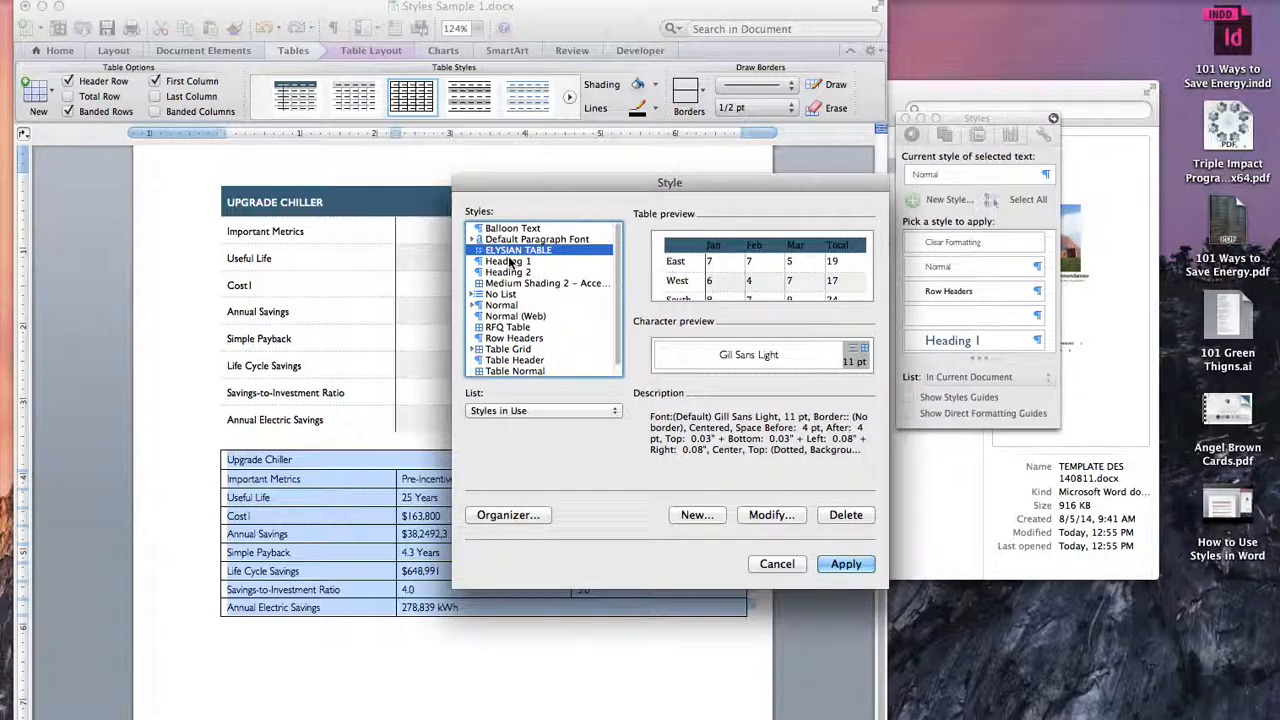
pyautogui.click(845, 515)
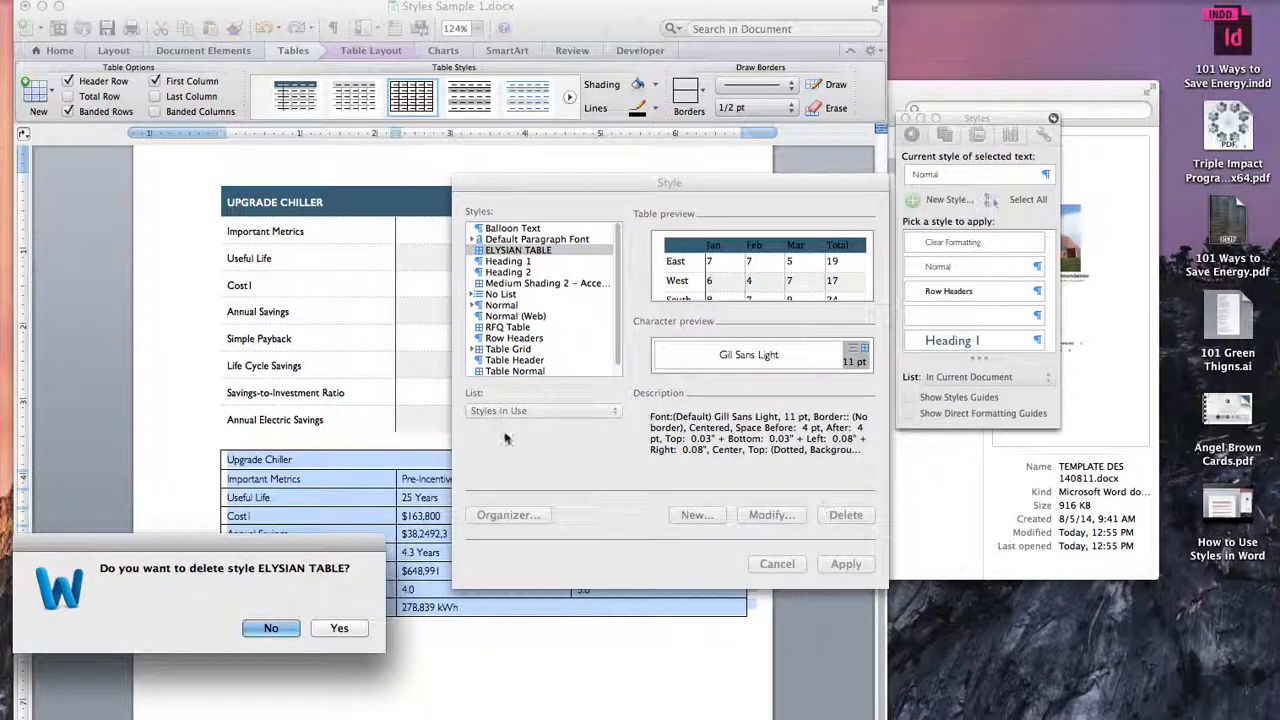
pyautogui.click(340, 628)
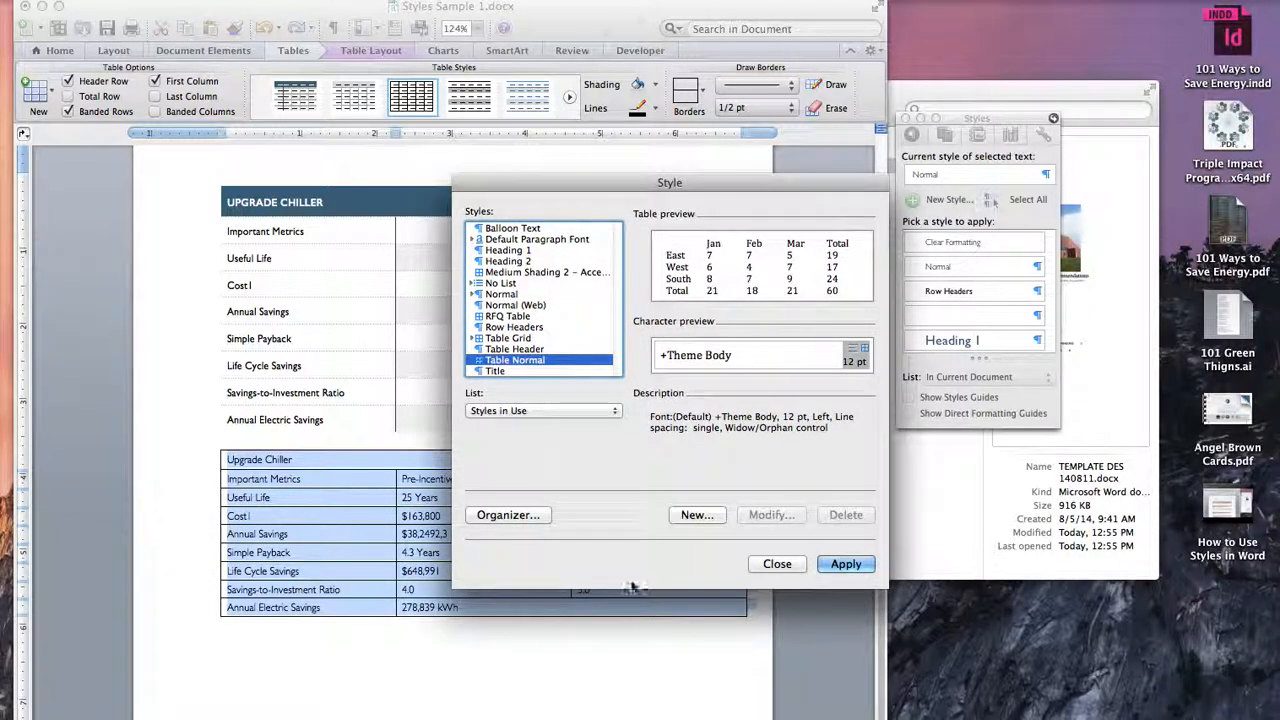
# Step: Start a new style named ELYSIAN TABLE with style type Table, based on Table Normal
pyautogui.click(695, 515)
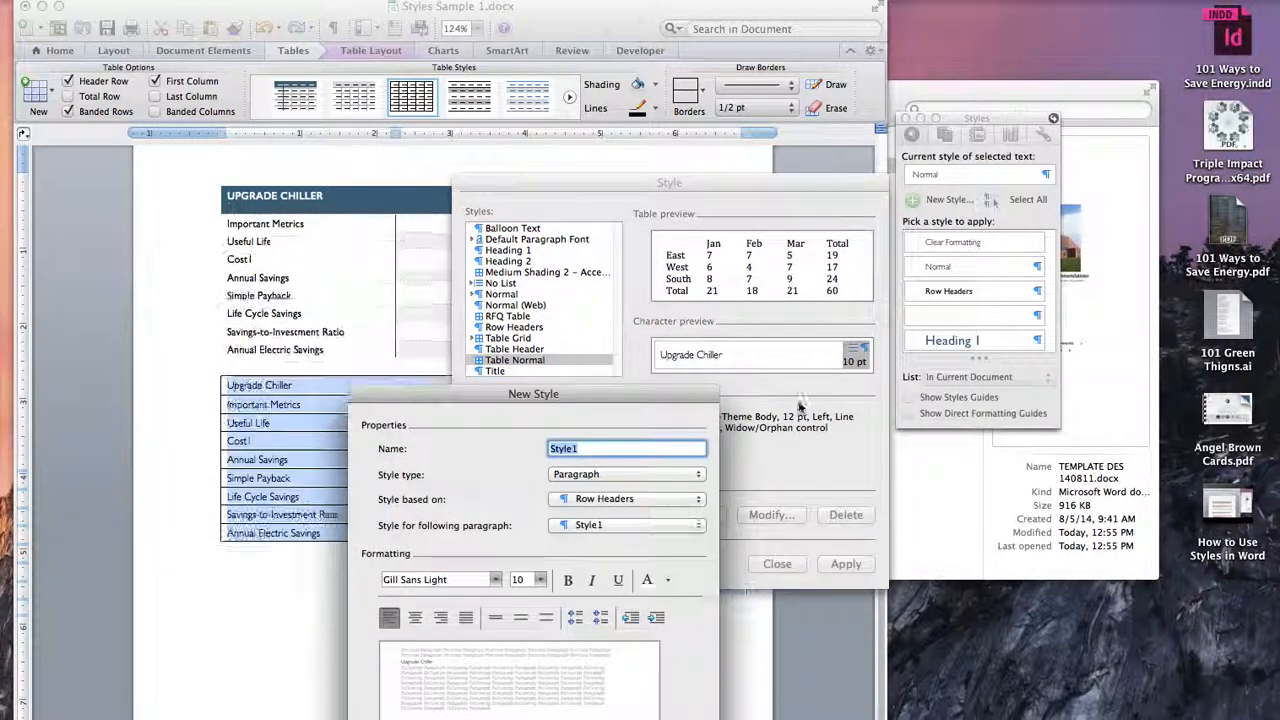
pyautogui.moveTo(631, 558); pyautogui.dragTo(733, 136)
pyautogui.write('ELYSIAN TABLE')
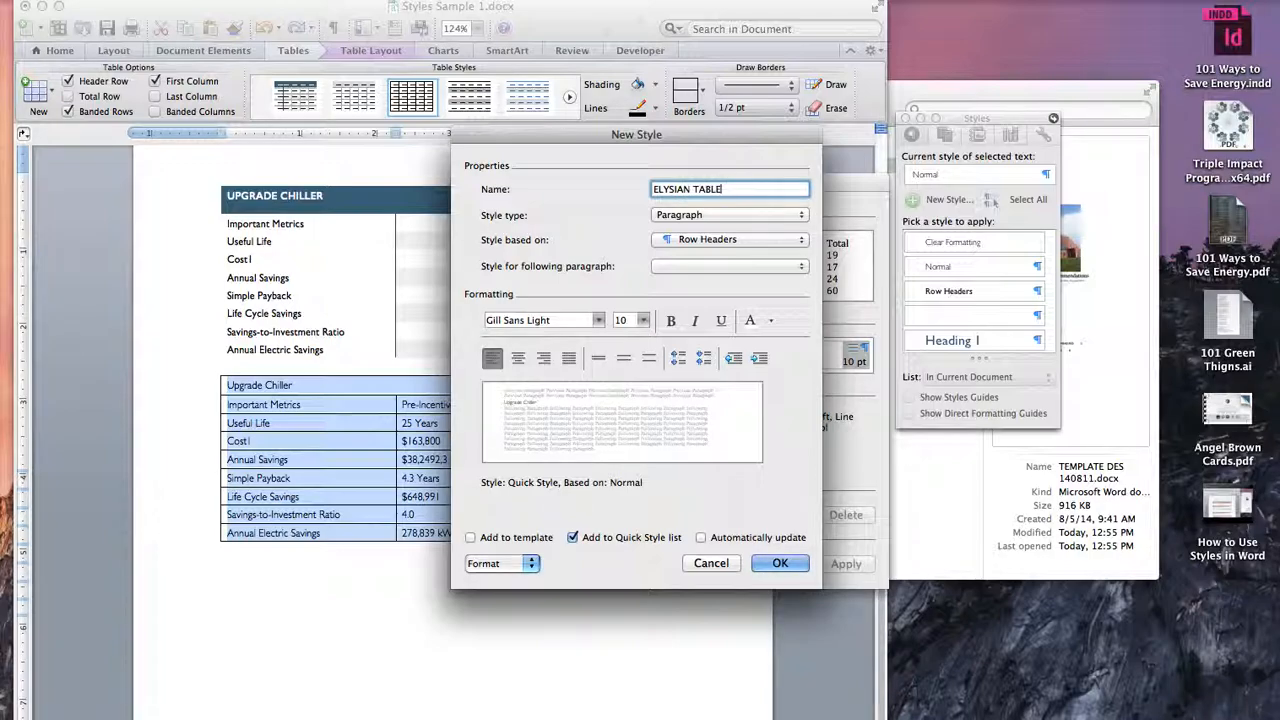
pyautogui.click(680, 215)
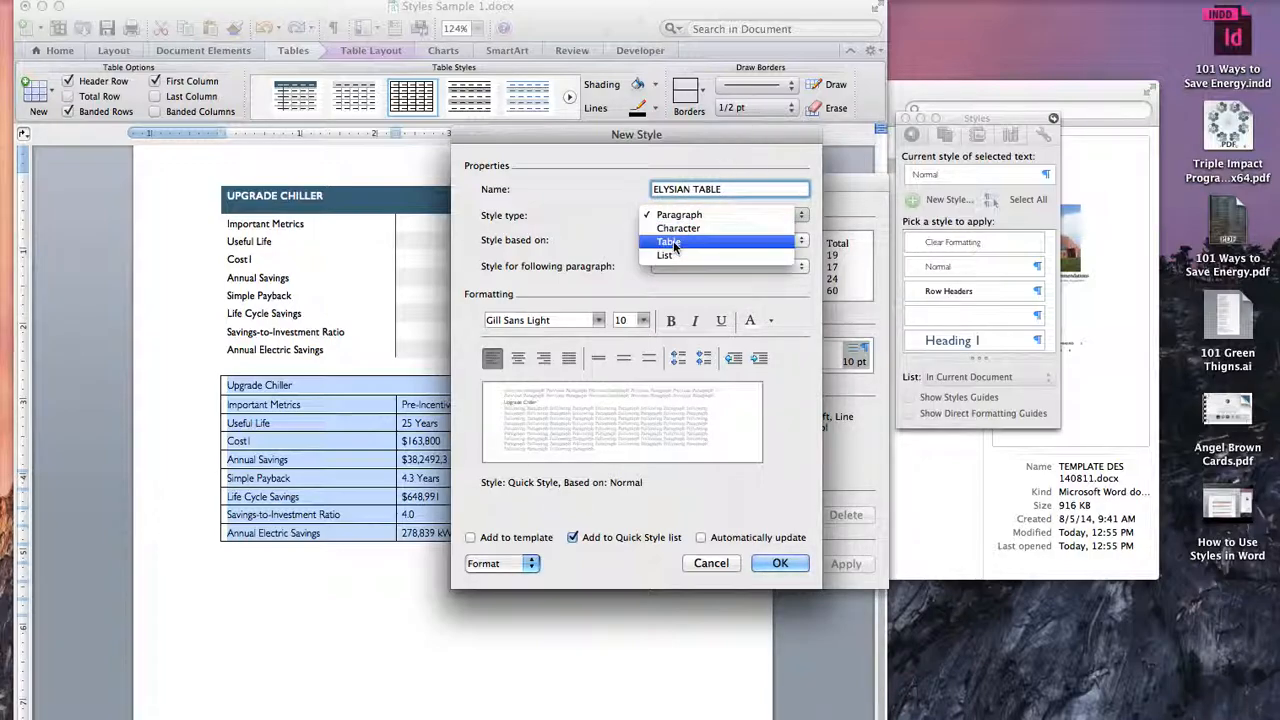
pyautogui.click(676, 248)
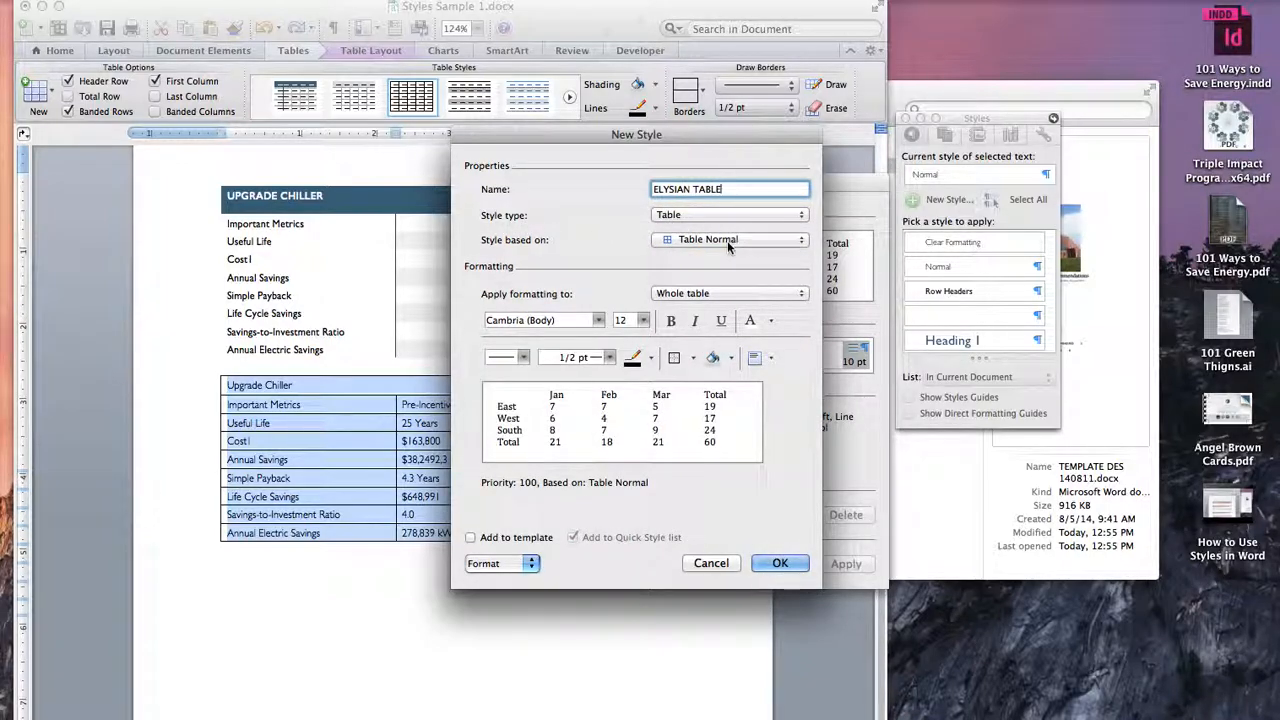
pyautogui.click(727, 240)
pyautogui.click(733, 244)
# Step: Set the whole-table font of the new style to Gill Sans Light at 11 pt
pyautogui.click(707, 294)
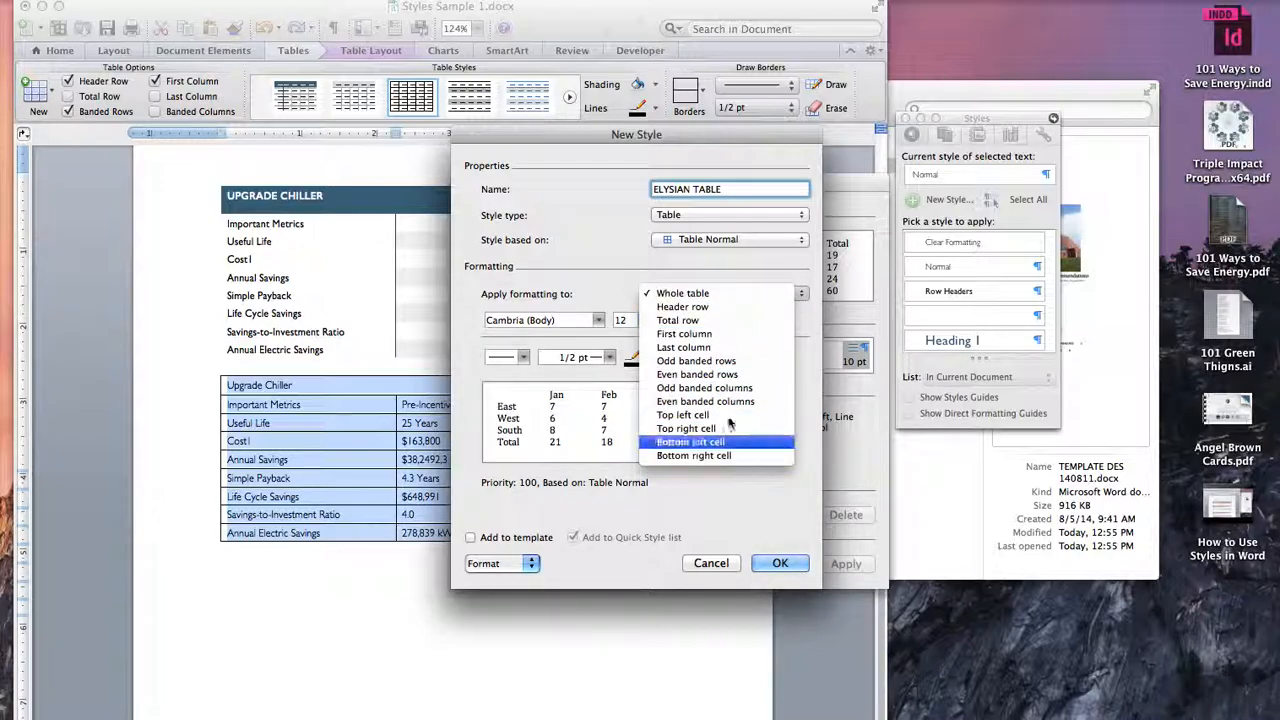
pyautogui.click(702, 294)
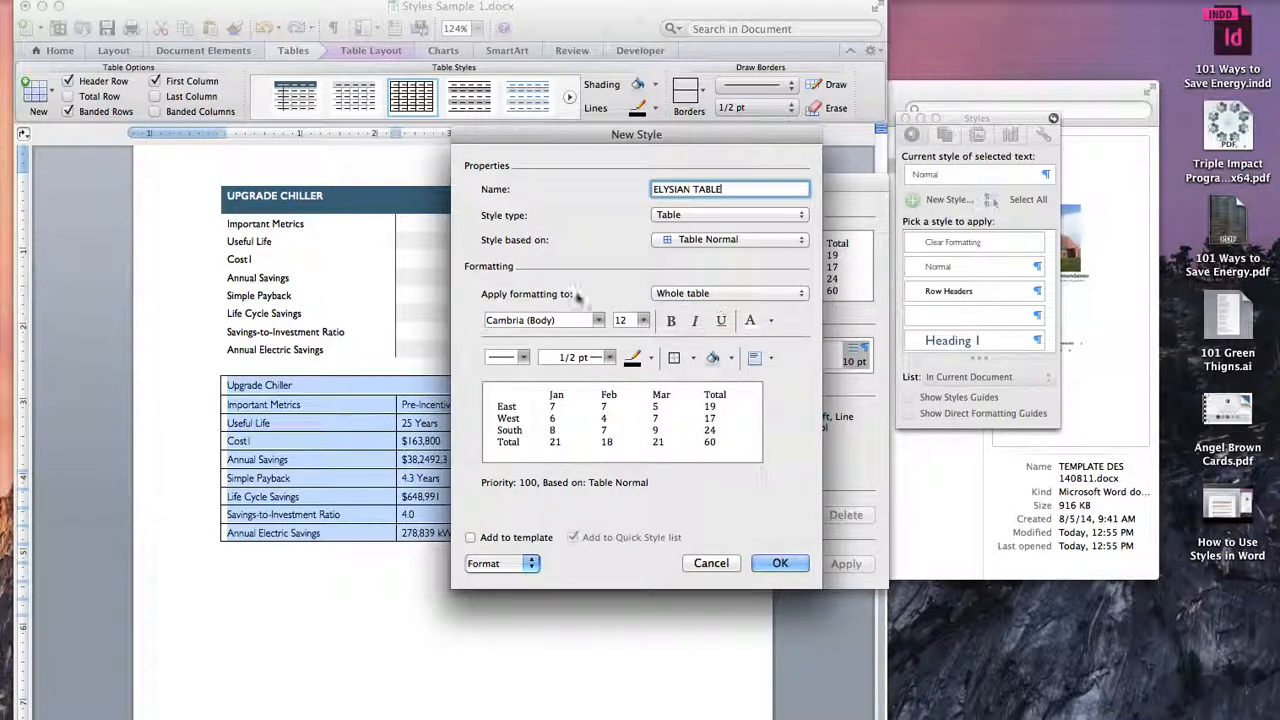
pyautogui.moveTo(645, 140); pyautogui.dragTo(681, 149)
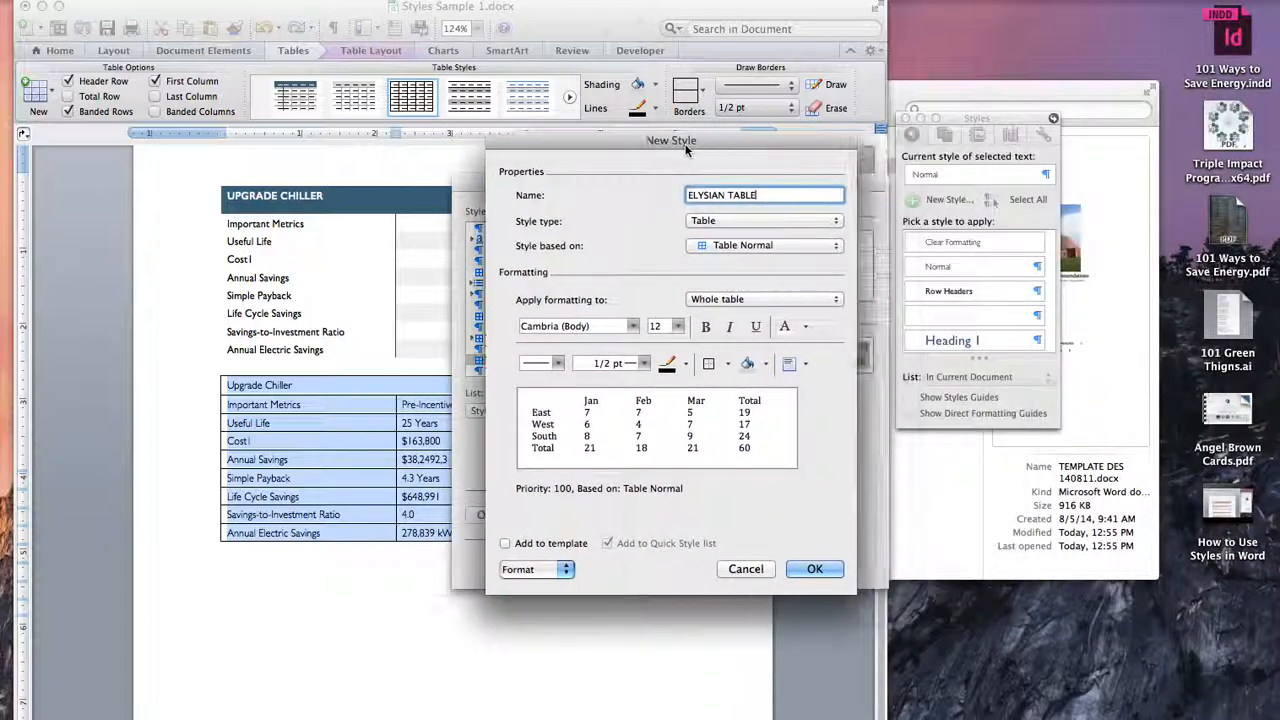
pyautogui.click(634, 326)
pyautogui.moveTo(660, 436)
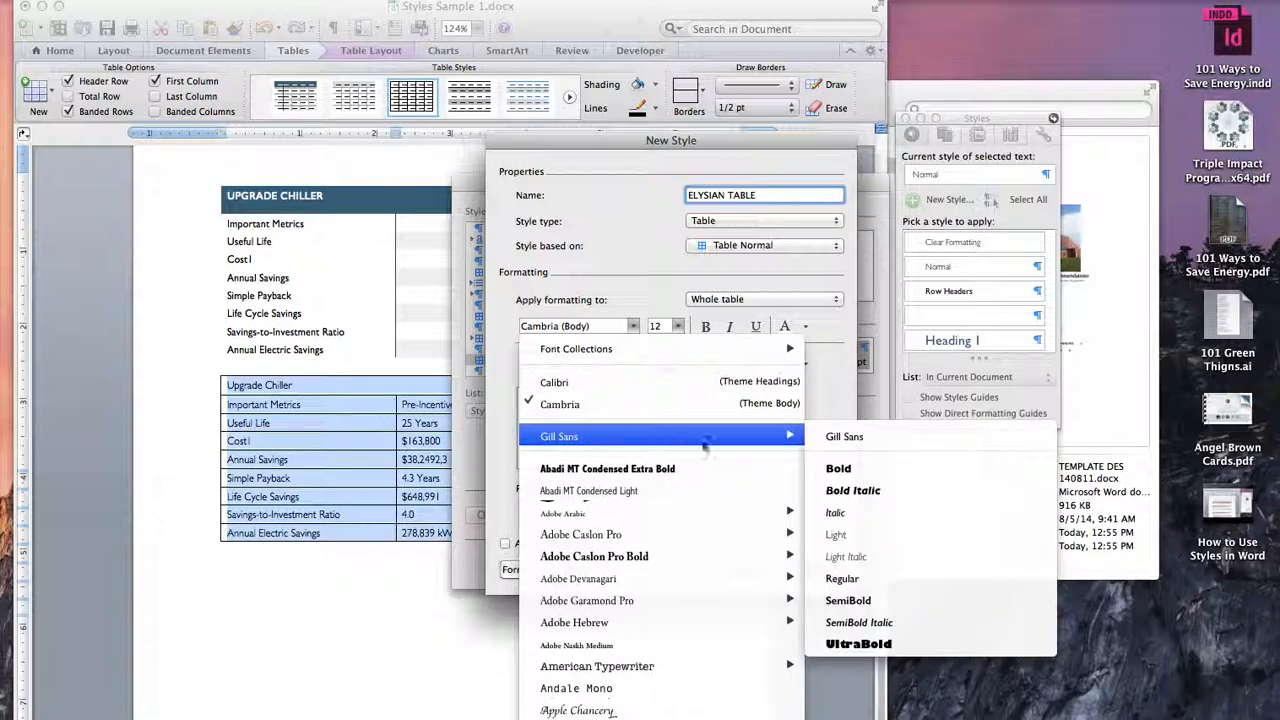
pyautogui.click(855, 536)
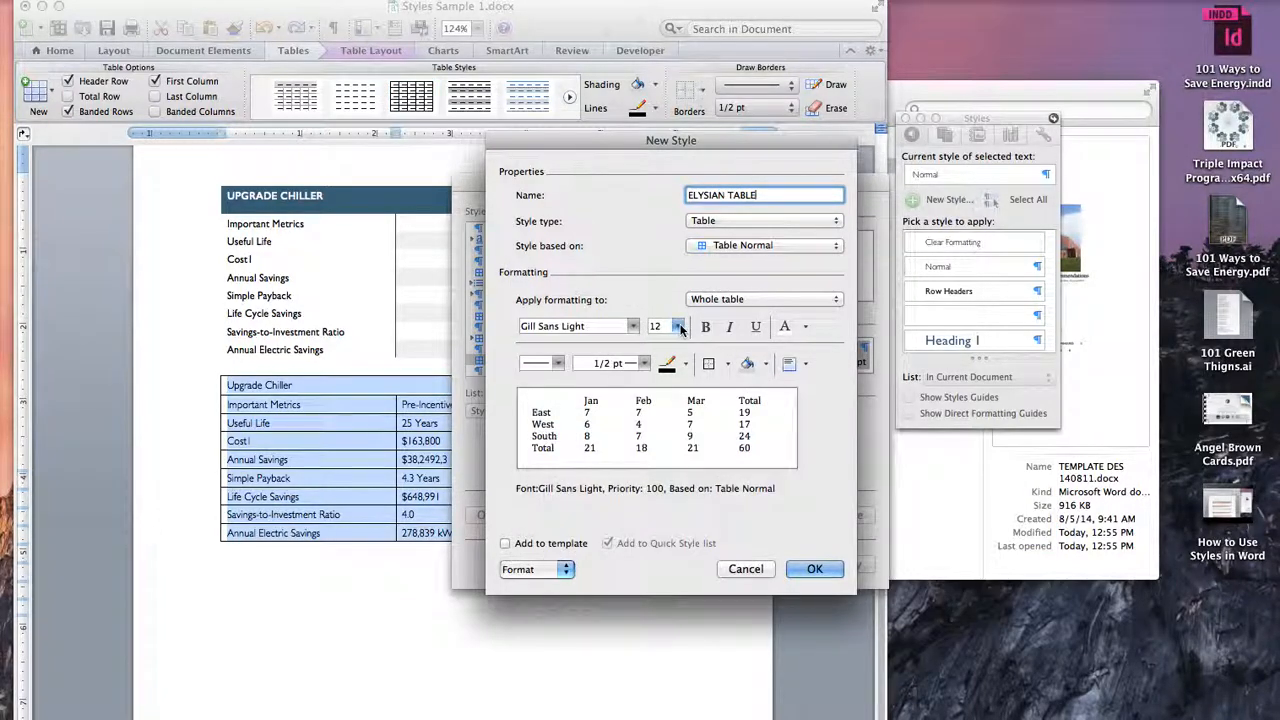
pyautogui.click(679, 327)
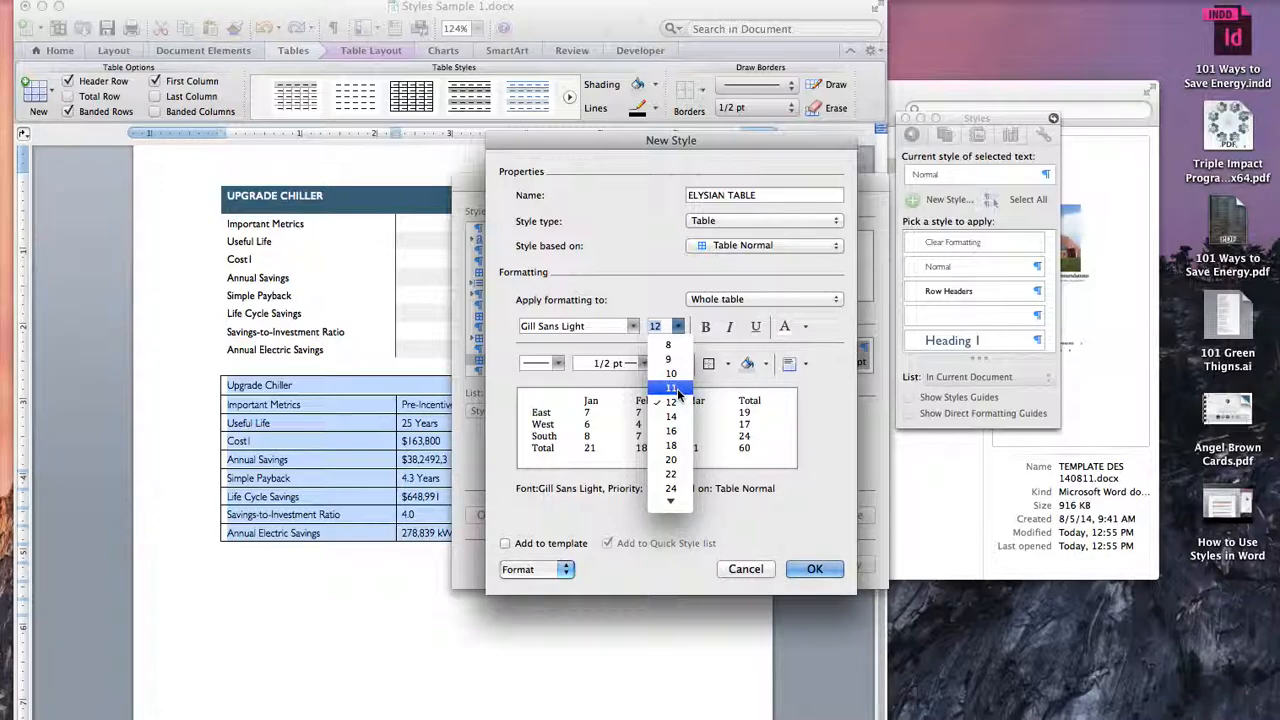
pyautogui.click(672, 388)
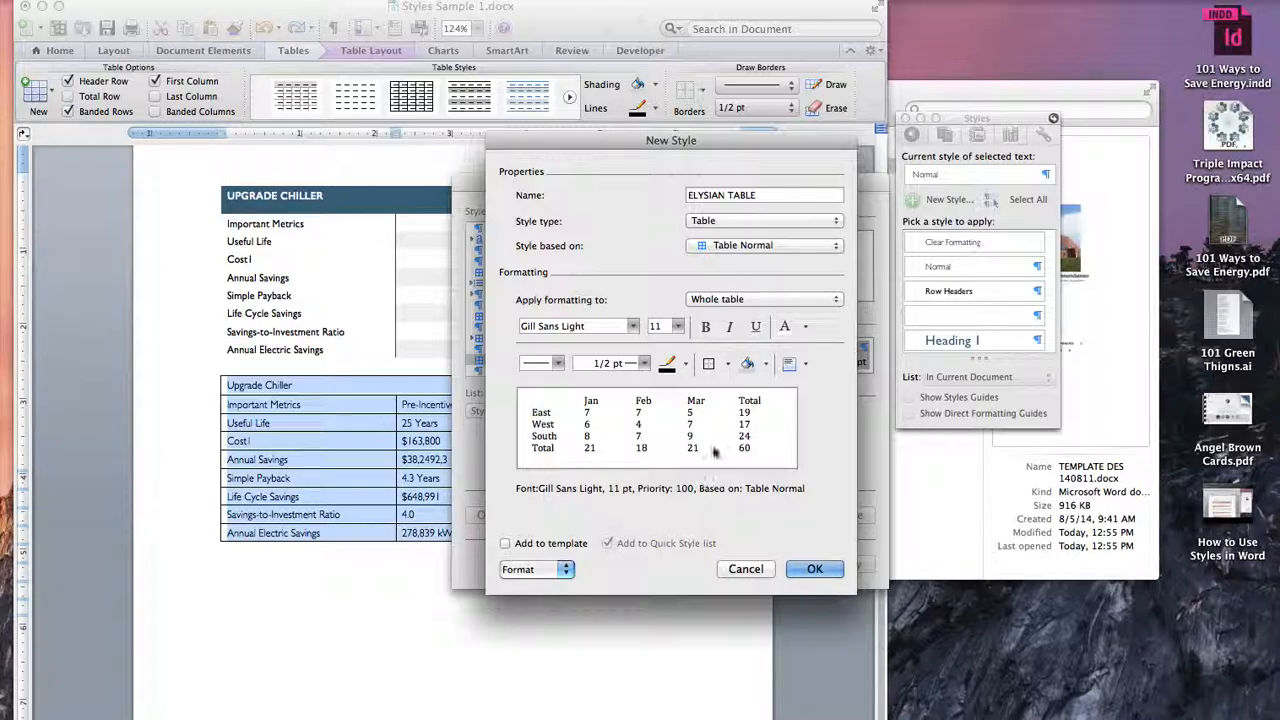
# Step: Set the style's whole-table cell alignment to Align Center Left
pyautogui.click(566, 569)
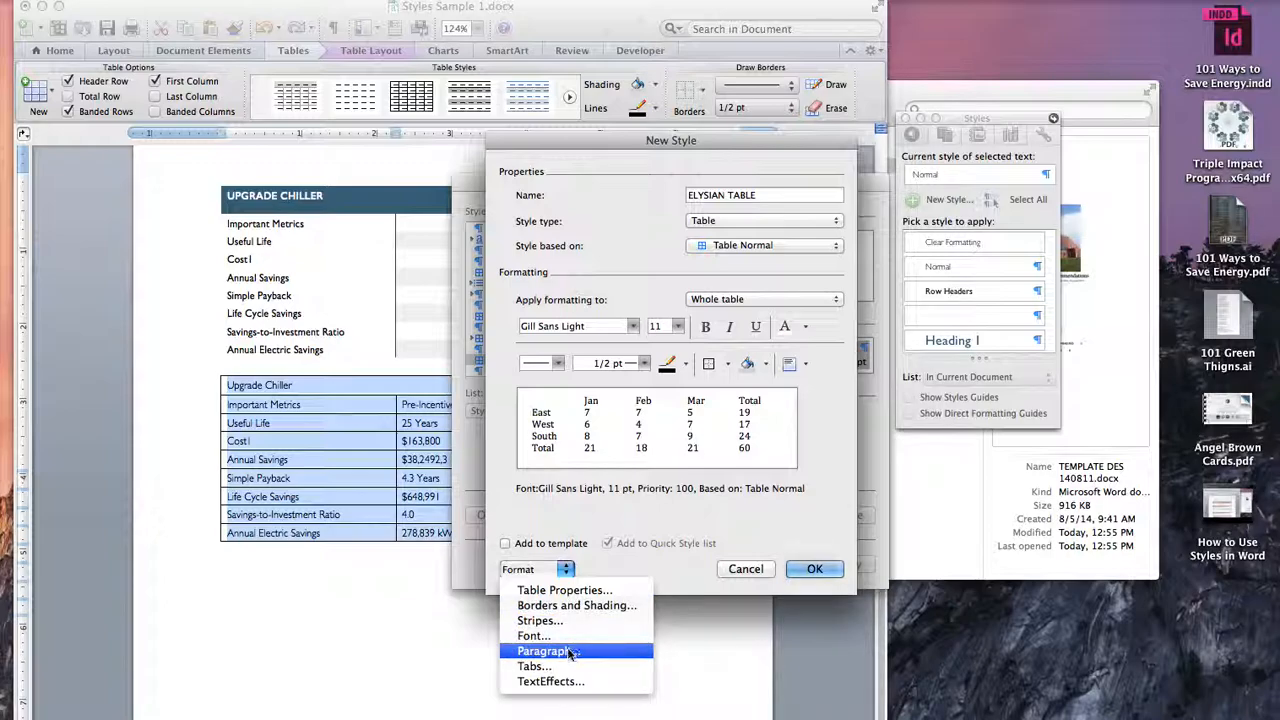
pyautogui.click(801, 370)
pyautogui.click(806, 366)
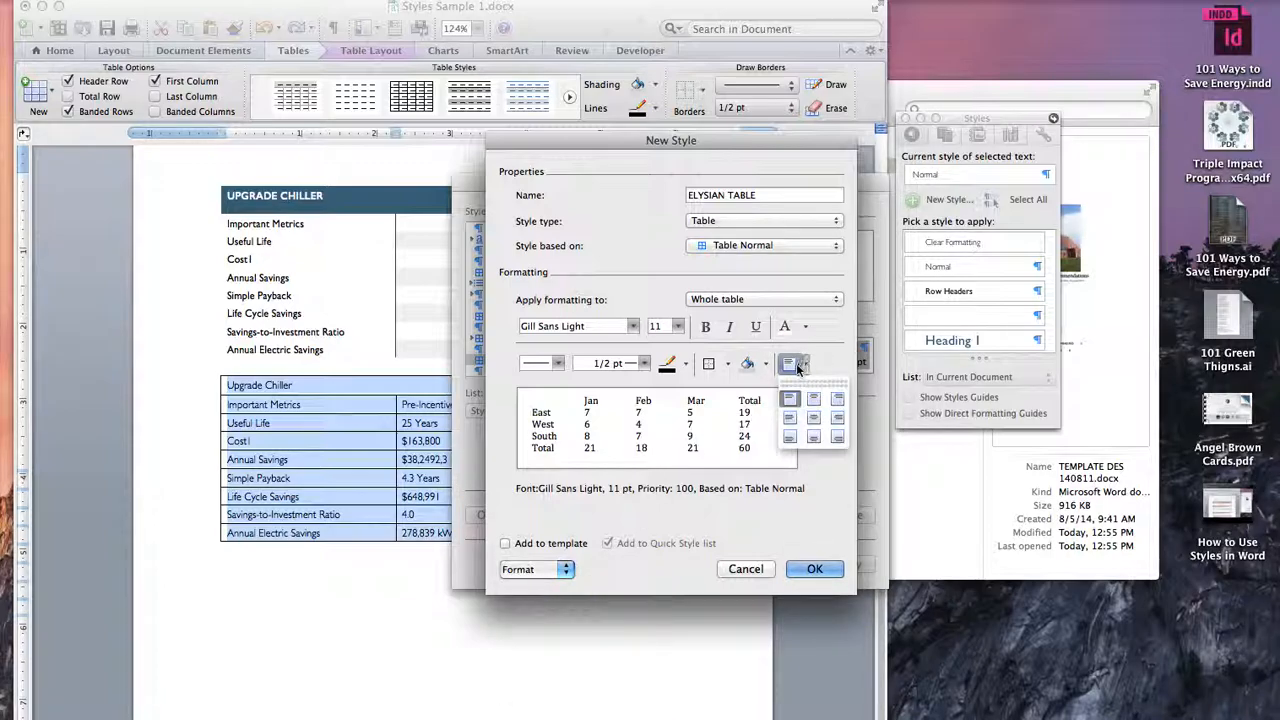
pyautogui.click(790, 420)
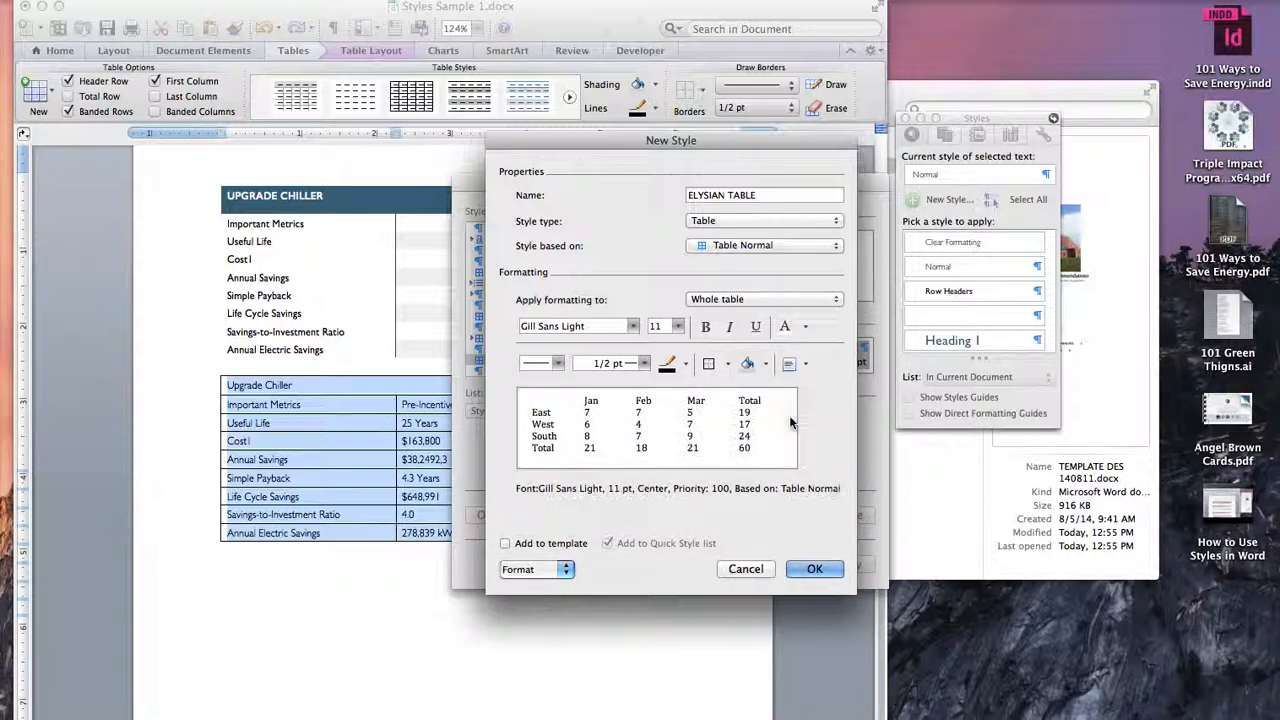
pyautogui.click(806, 366)
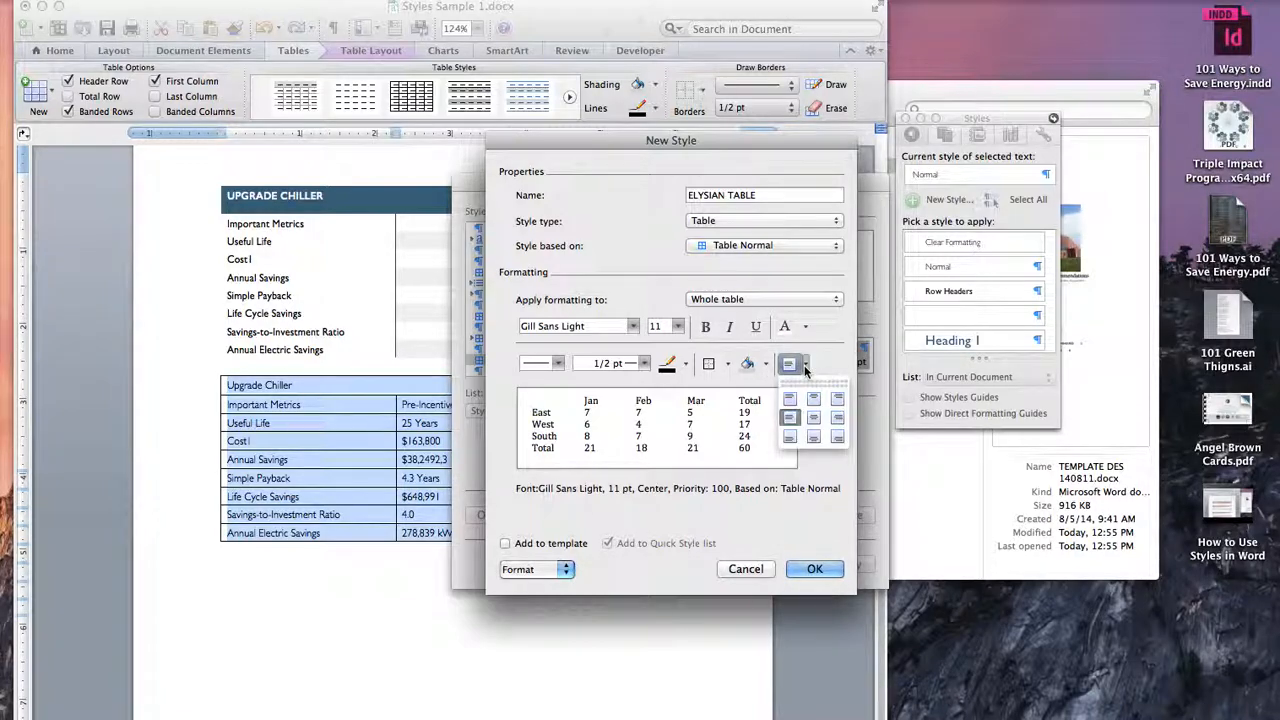
pyautogui.click(790, 417)
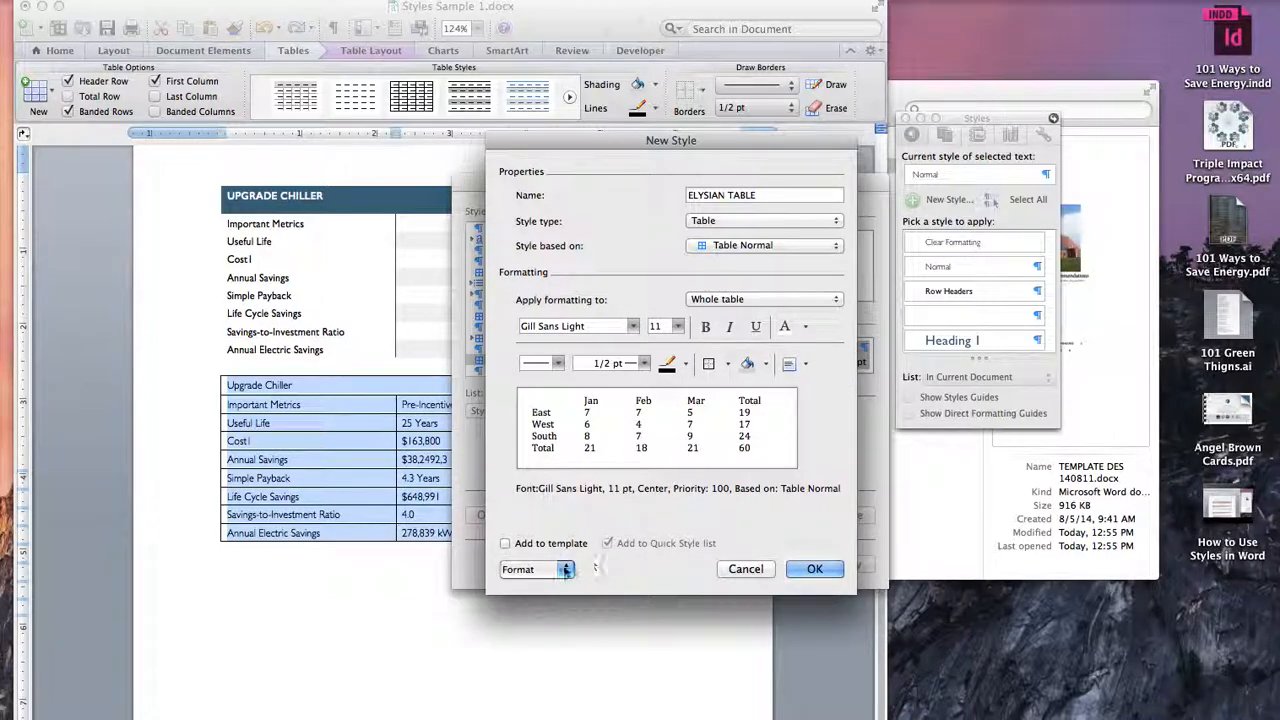
# Step: Set the style's paragraph spacing to 4 pt before and 4 pt after
pyautogui.click(565, 569)
pyautogui.click(530, 647)
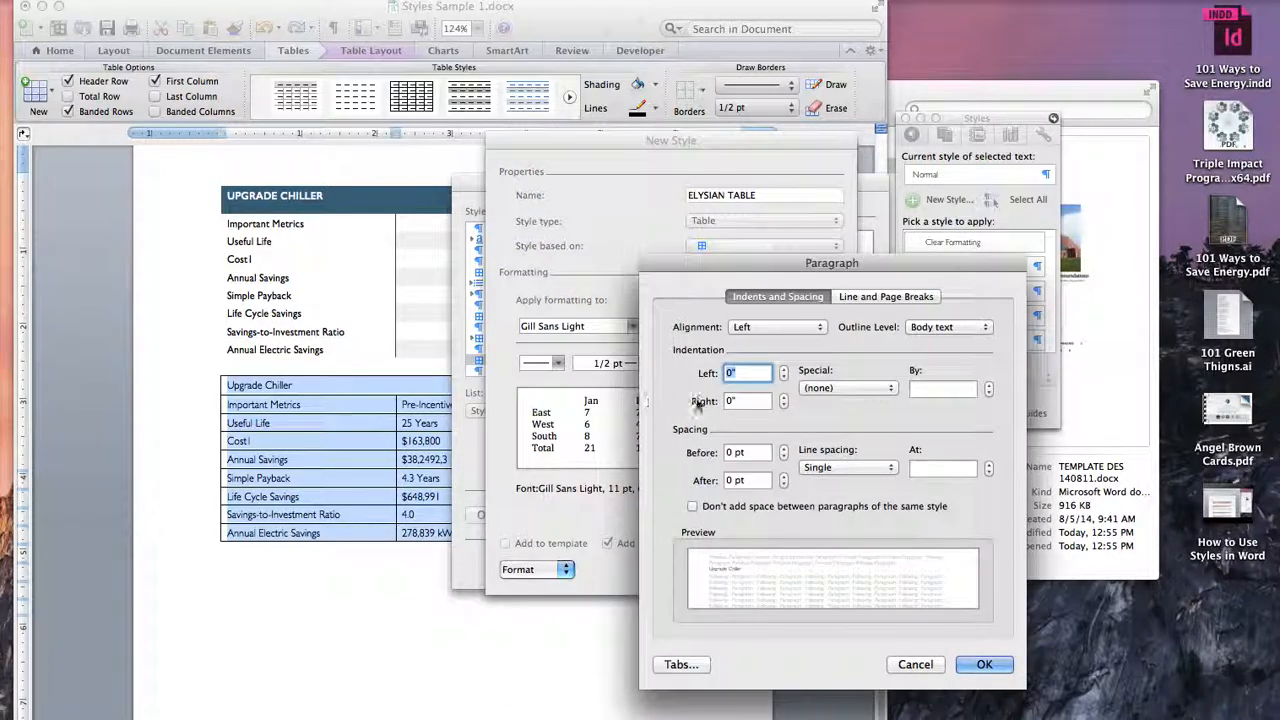
pyautogui.click(757, 452)
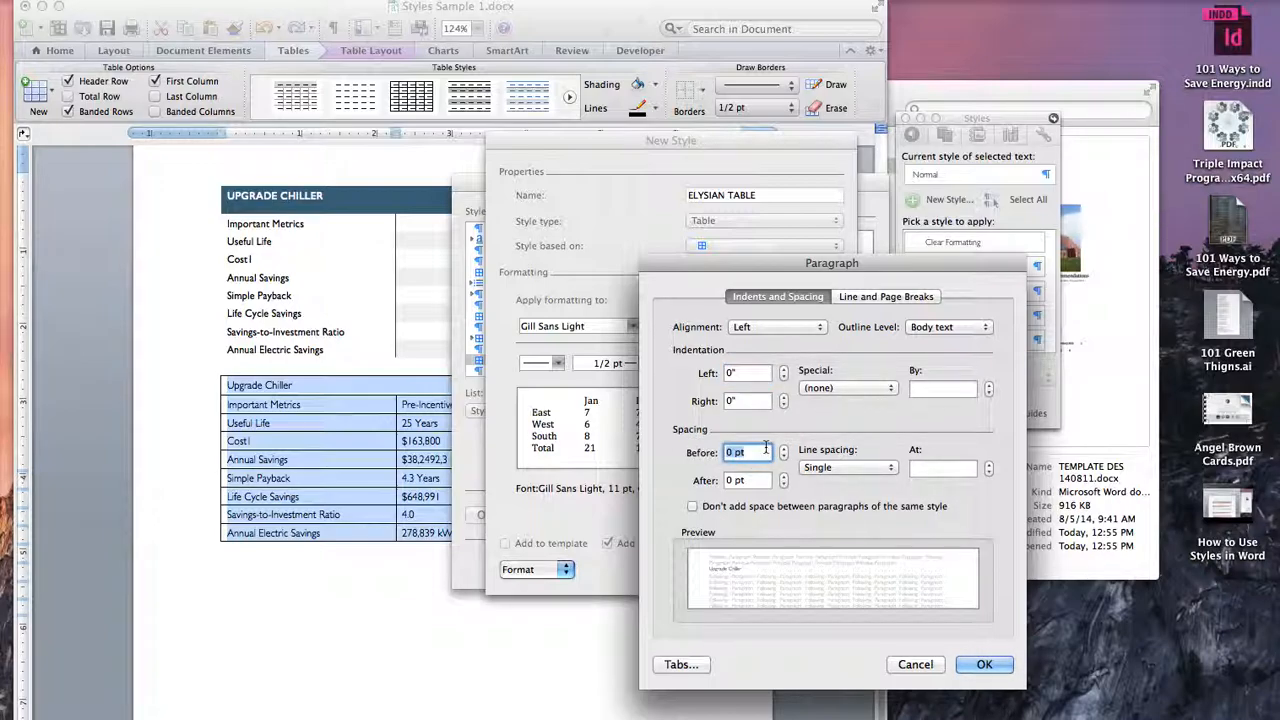
pyautogui.write('4')
pyautogui.press('Tab')
pyautogui.write('4')
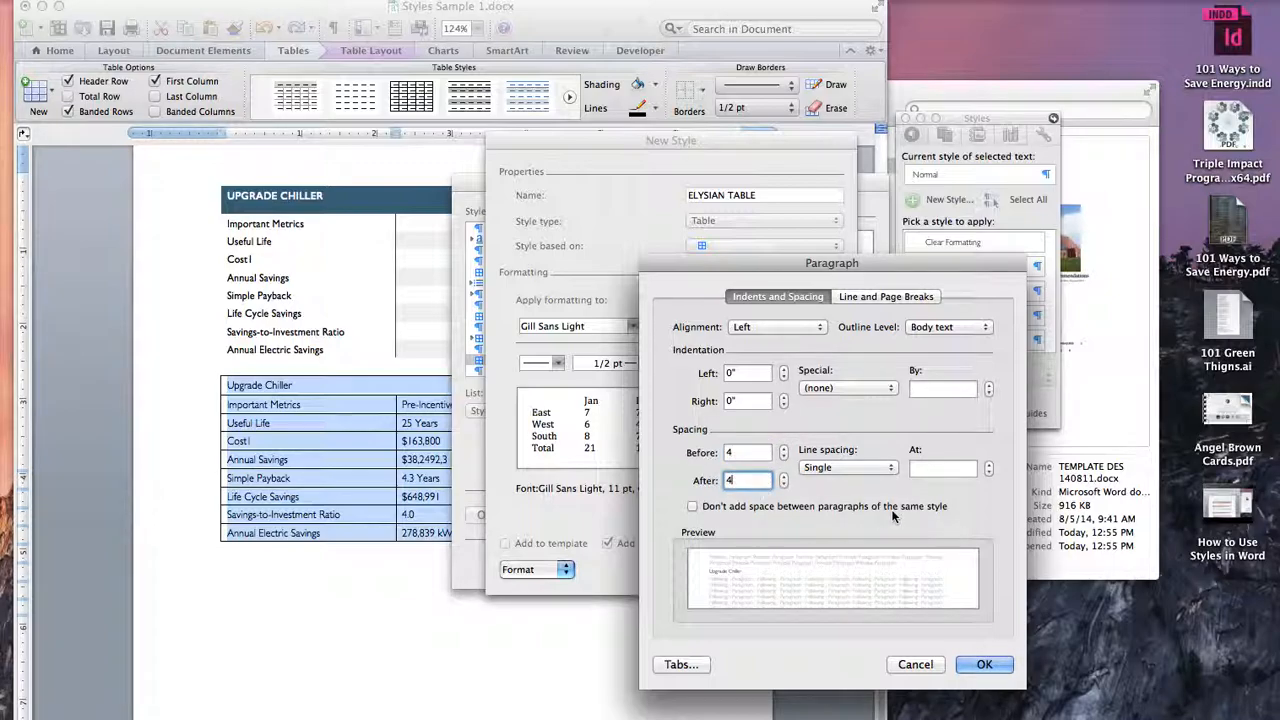
pyautogui.click(984, 664)
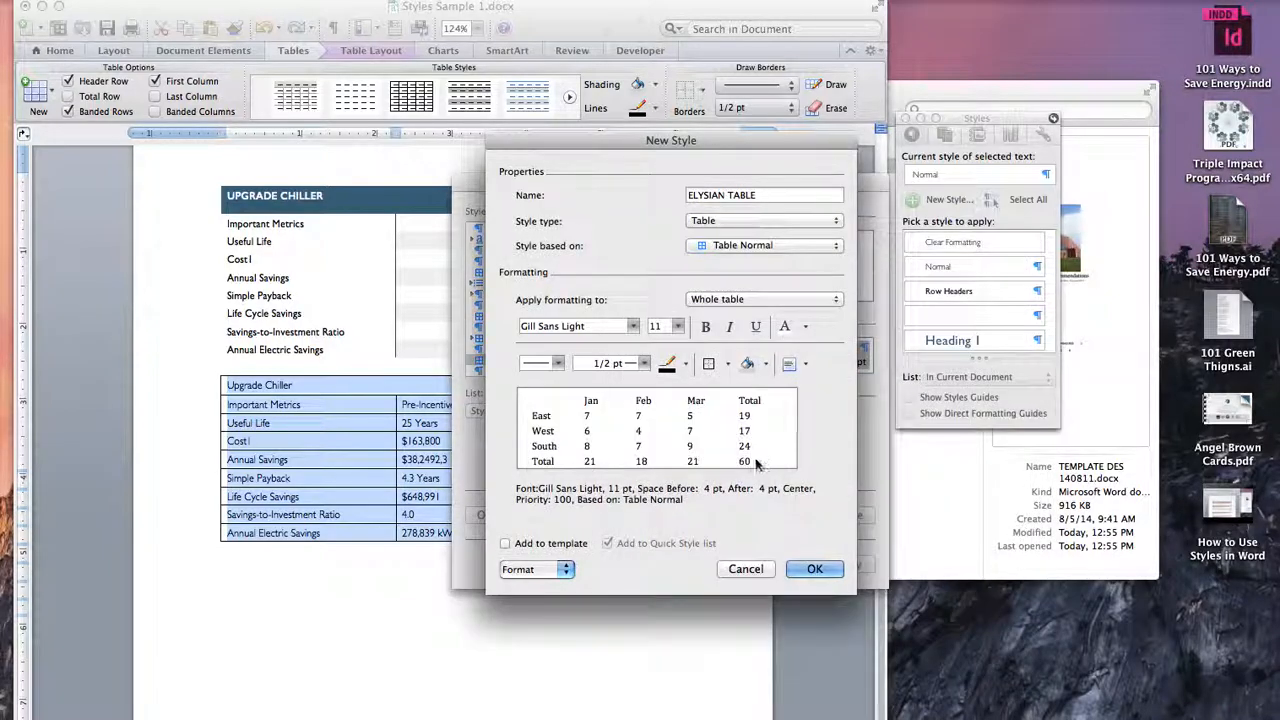
# Step: Set the style's default top and bottom cell margins to 0.03" in the table options
pyautogui.click(561, 569)
pyautogui.click(580, 597)
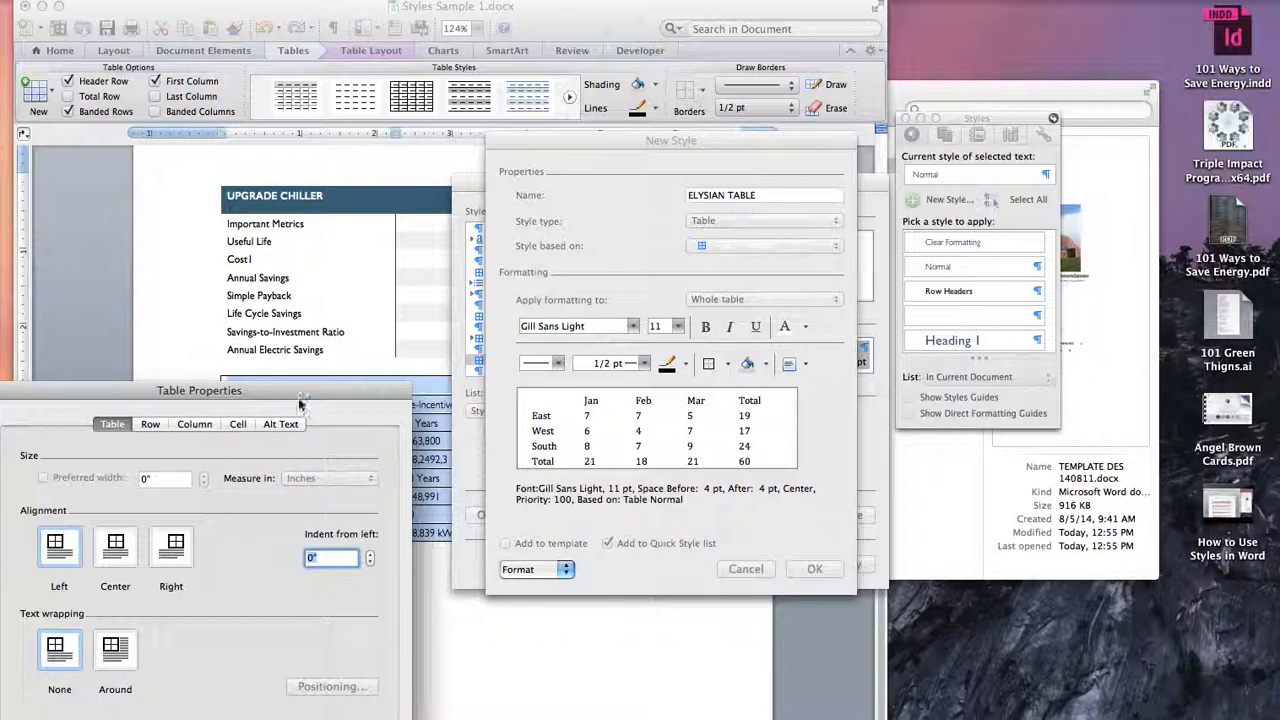
pyautogui.moveTo(298, 404); pyautogui.dragTo(435, 214)
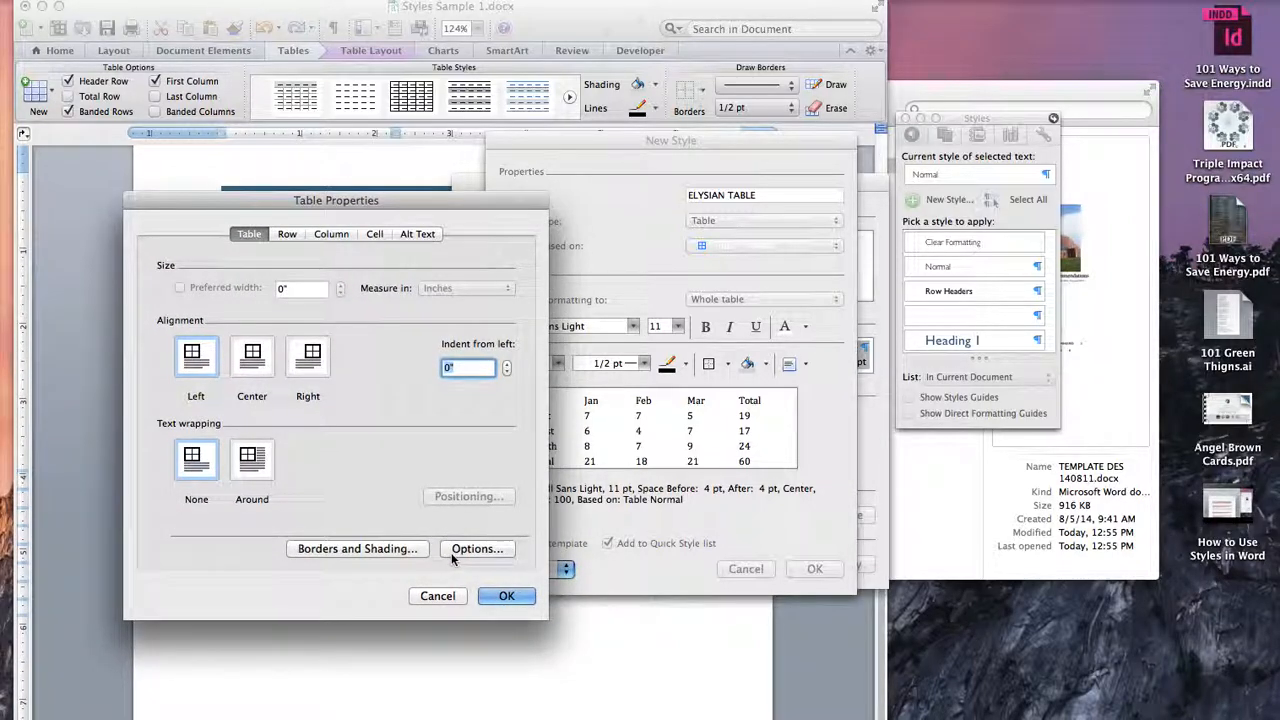
pyautogui.click(454, 551)
pyautogui.moveTo(219, 556); pyautogui.dragTo(503, 340)
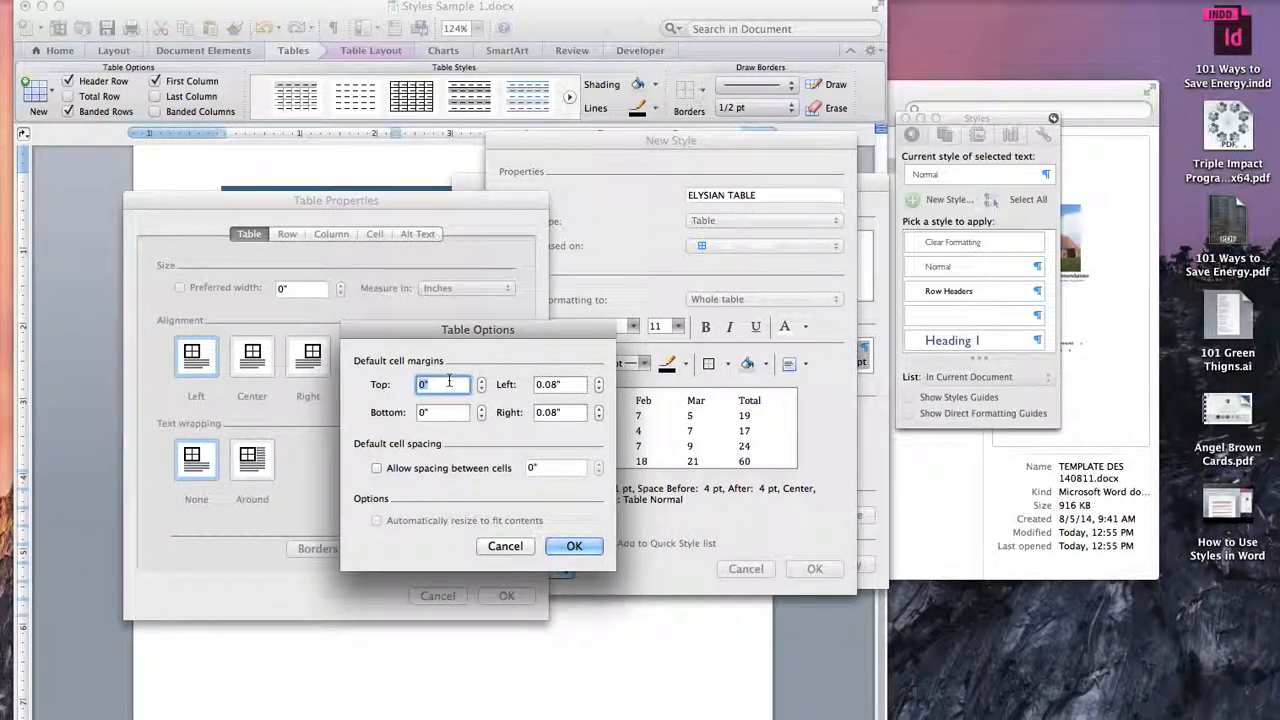
pyautogui.click(482, 381)
pyautogui.click(482, 381)
pyautogui.click(481, 408)
pyautogui.click(481, 408)
pyautogui.click(481, 408)
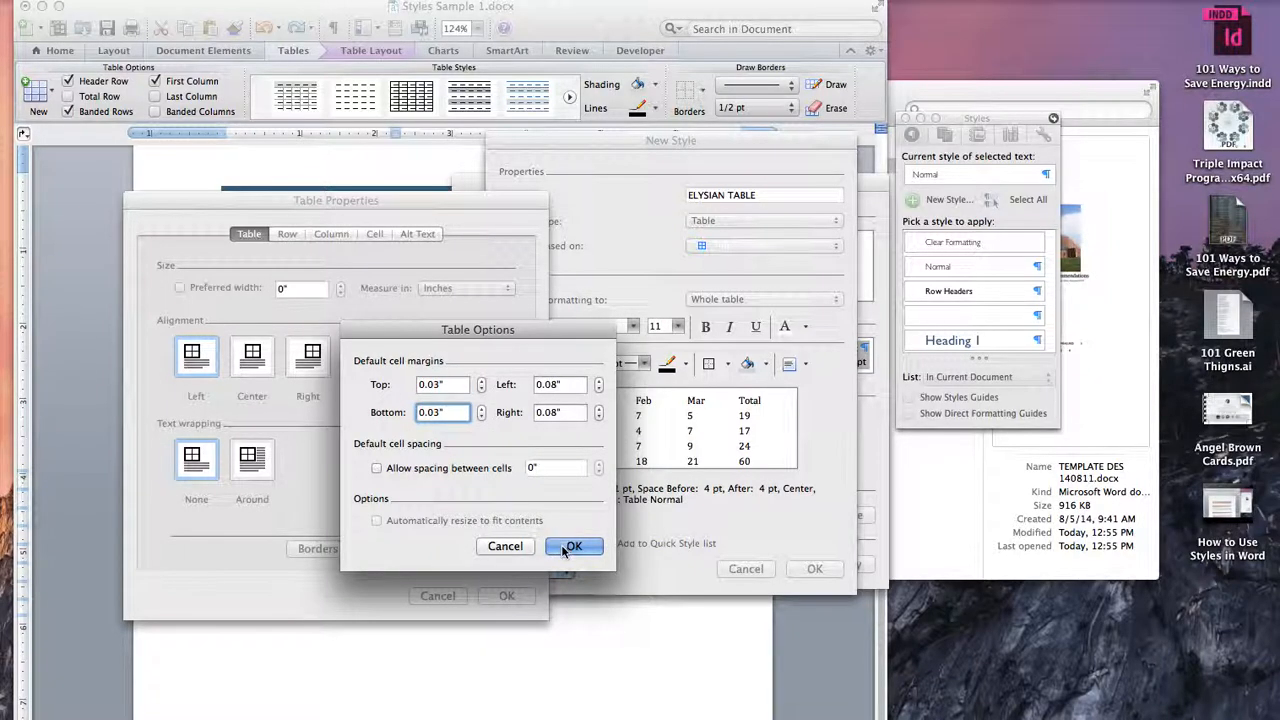
pyautogui.click(574, 546)
pyautogui.click(510, 596)
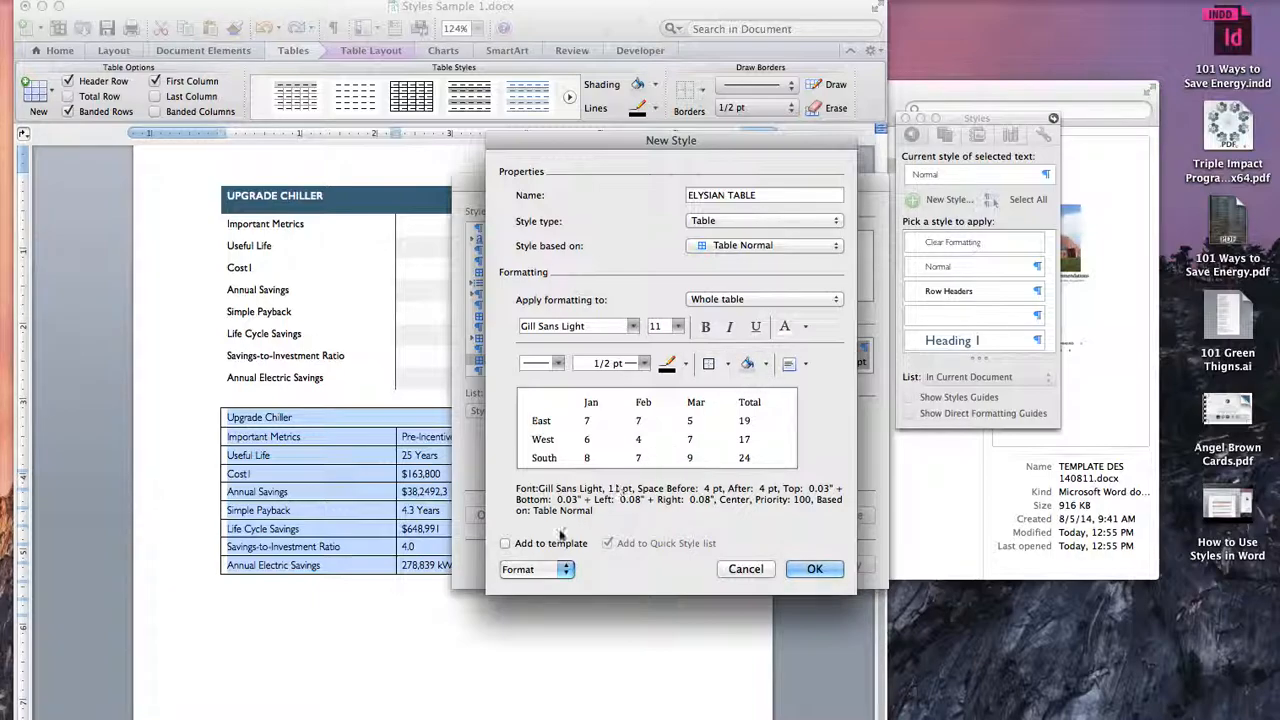
# Step: Review the font settings of the new style and accept them without edits
pyautogui.click(566, 569)
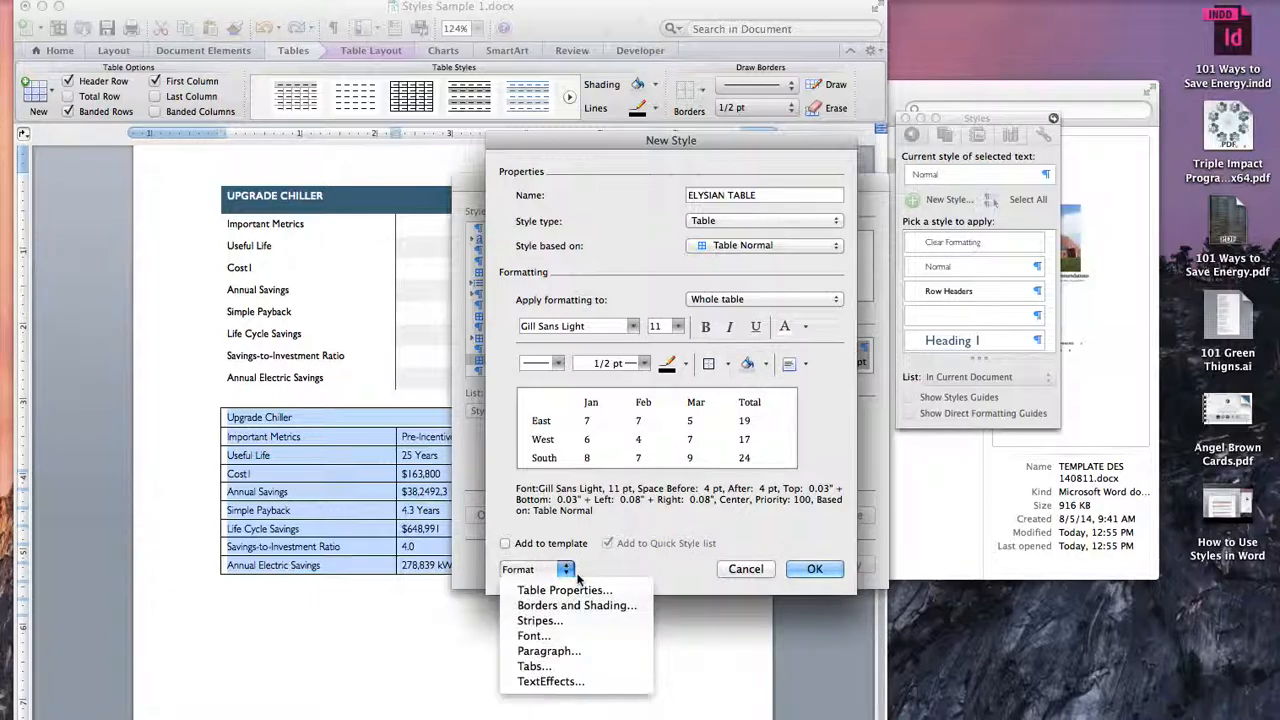
pyautogui.click(550, 636)
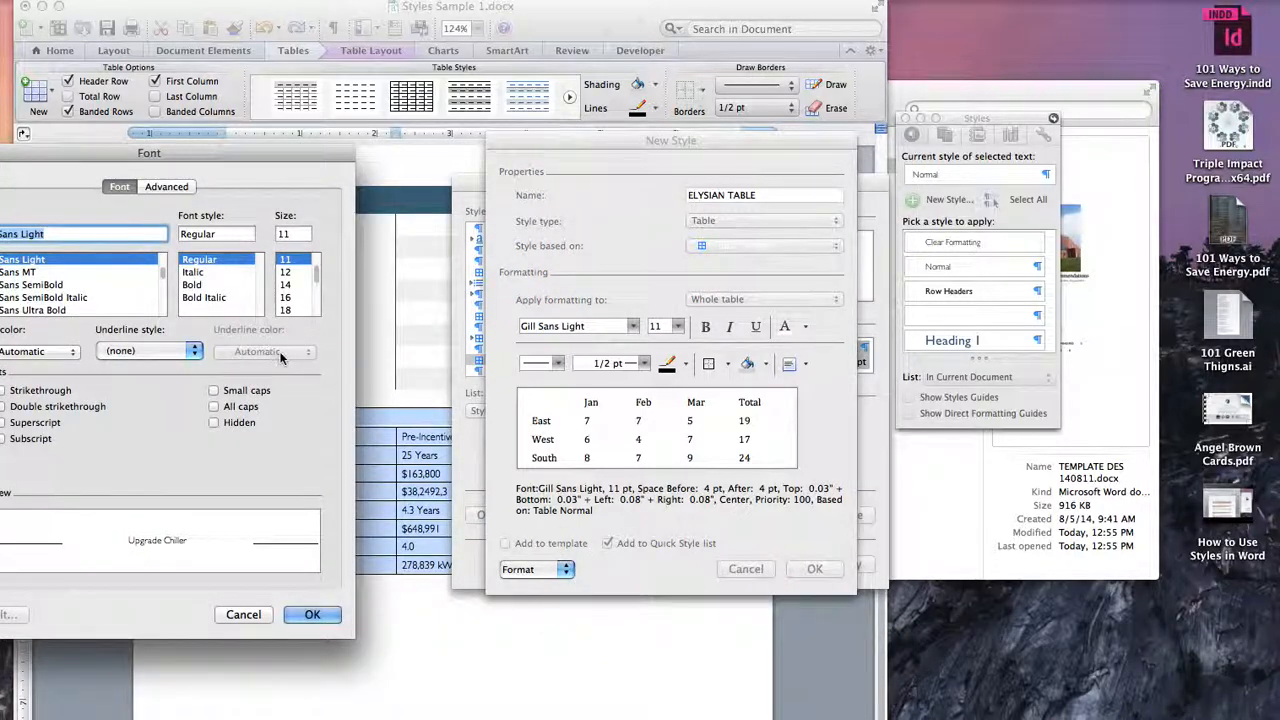
pyautogui.moveTo(218, 170); pyautogui.dragTo(344, 176)
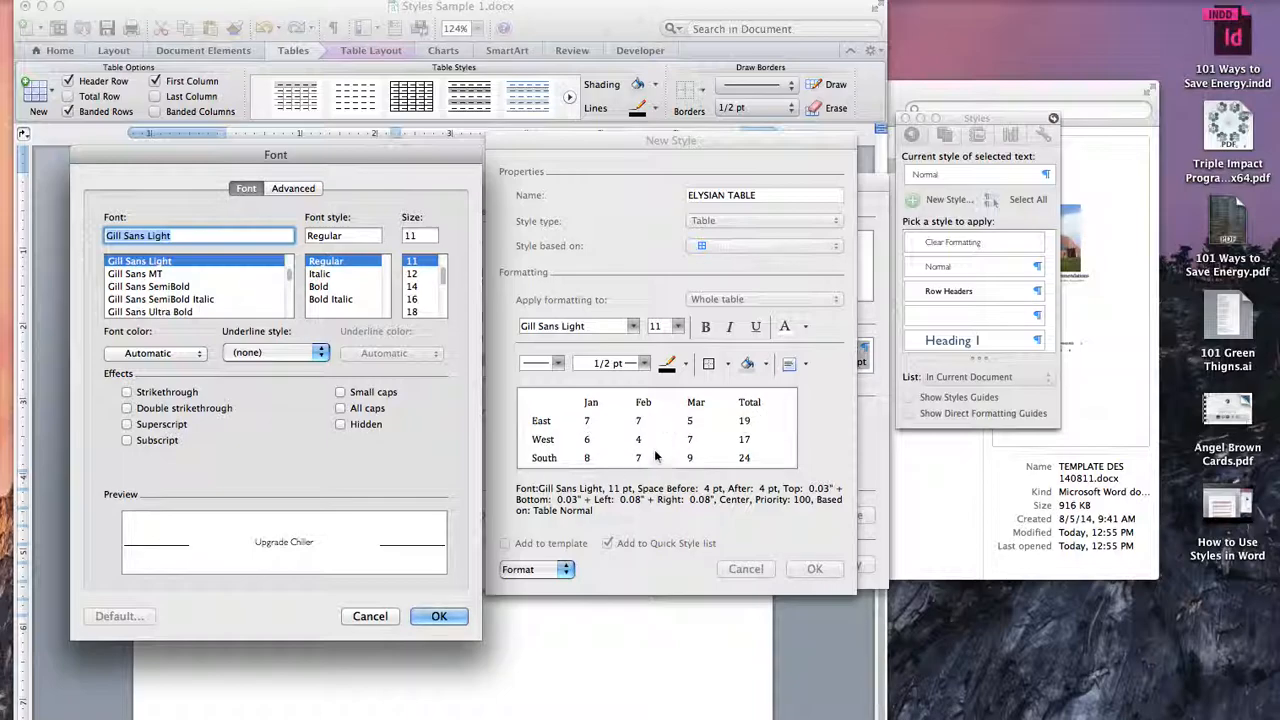
pyautogui.click(439, 616)
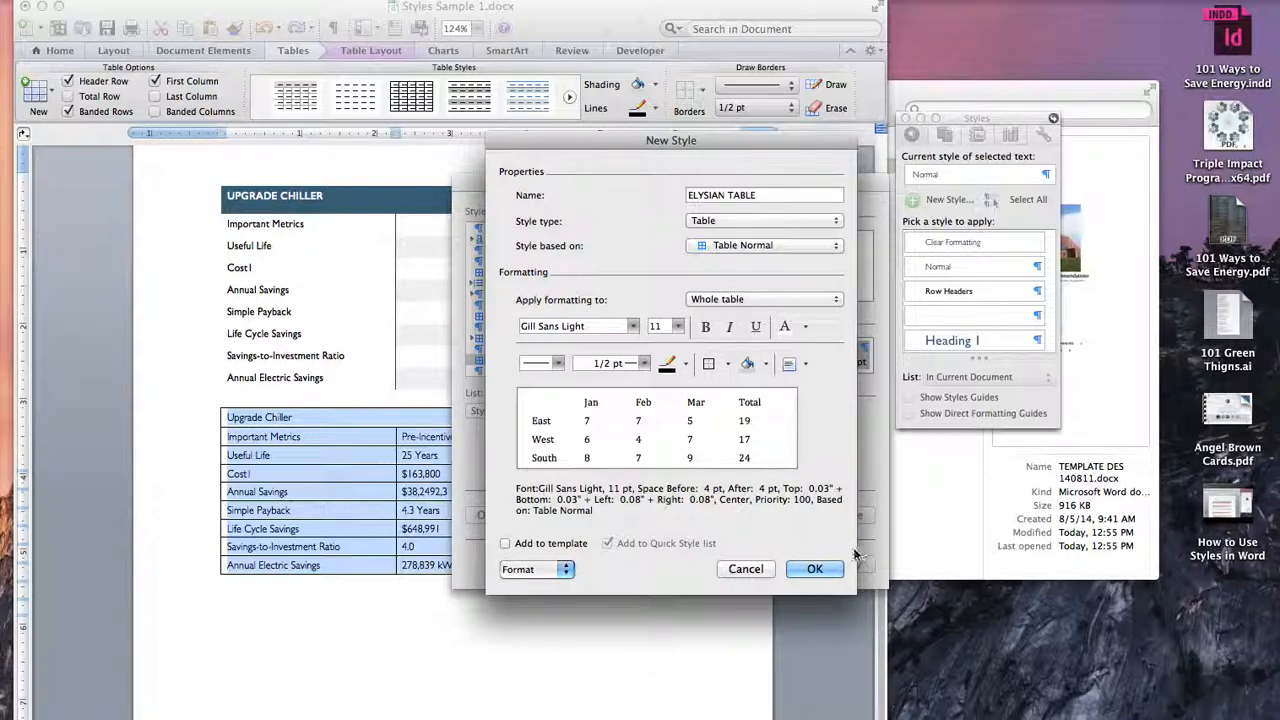
# Step: Save the new ELYSIAN TABLE style and apply it to the lower table
pyautogui.click(815, 569)
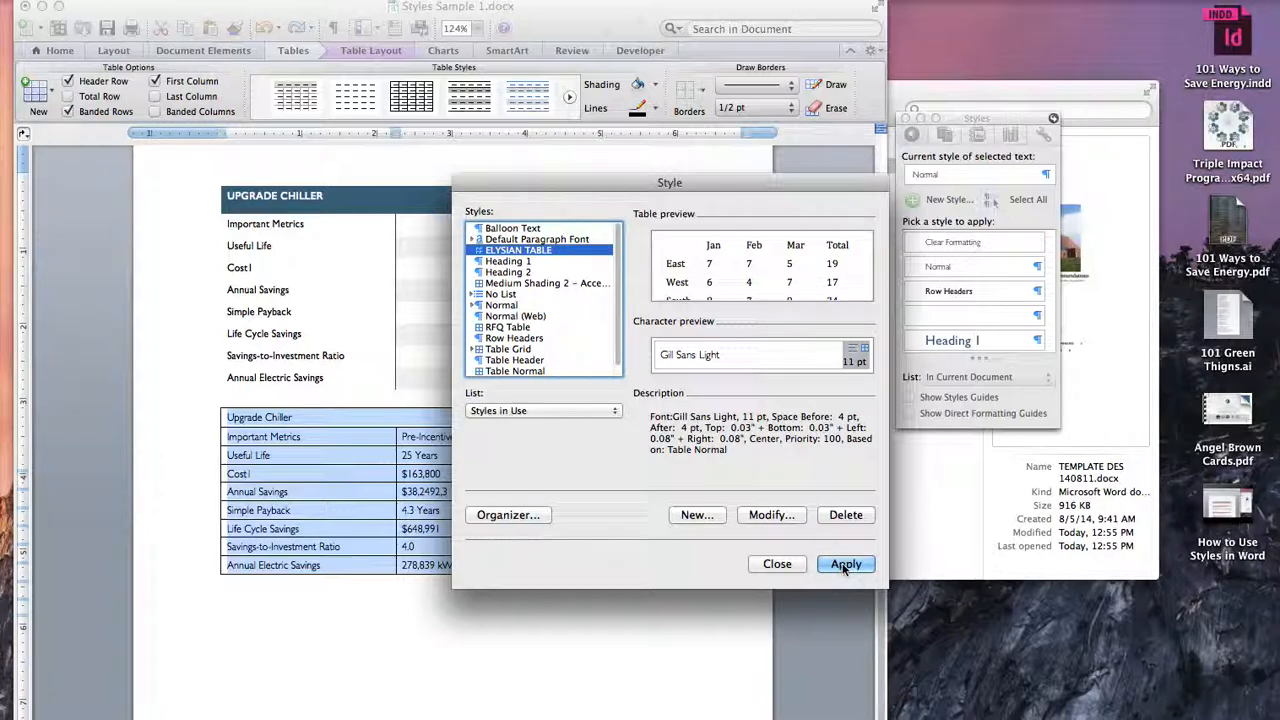
pyautogui.click(843, 565)
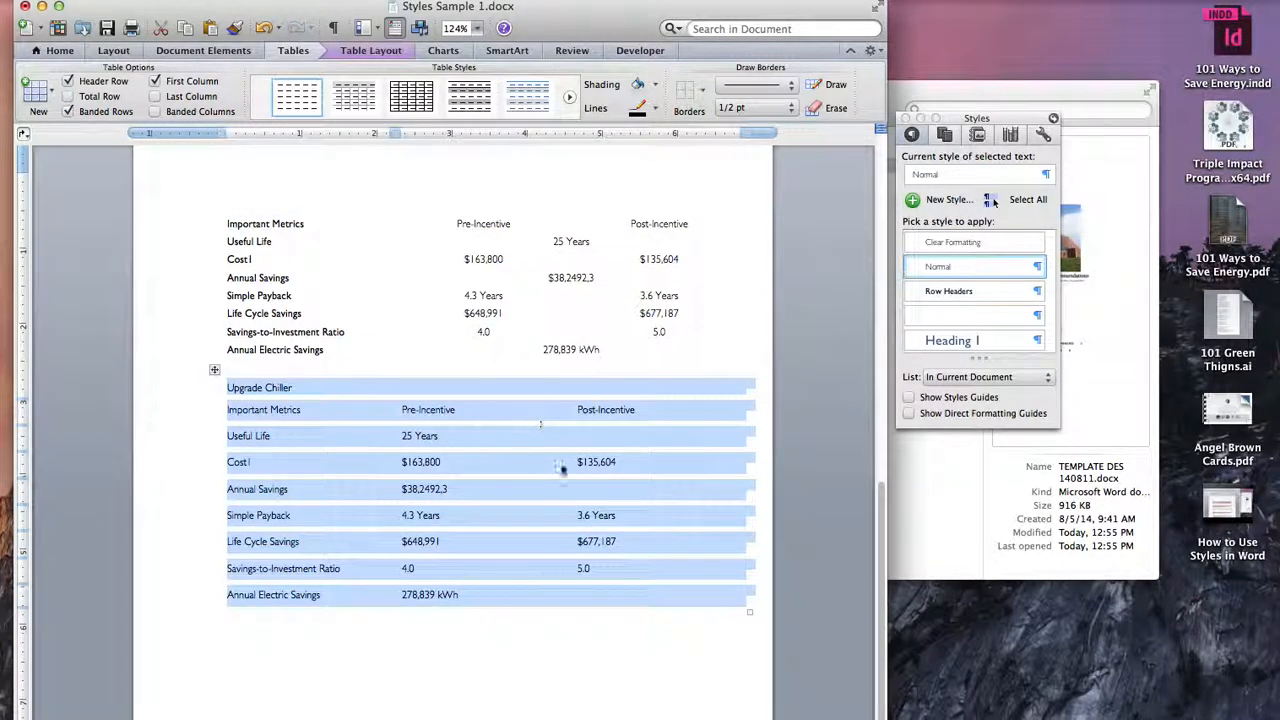
pyautogui.click(499, 447)
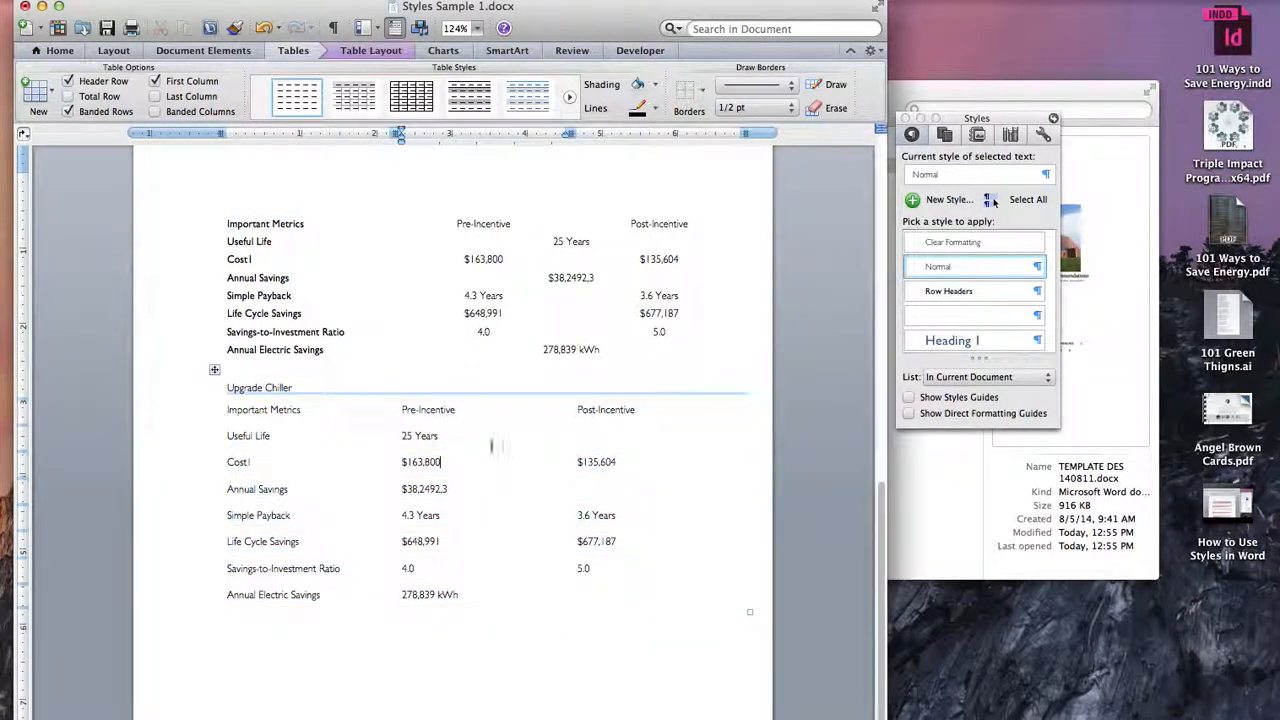
# Step: Select the whole lower table and open the ELYSIAN TABLE style for modification
pyautogui.click(216, 371)
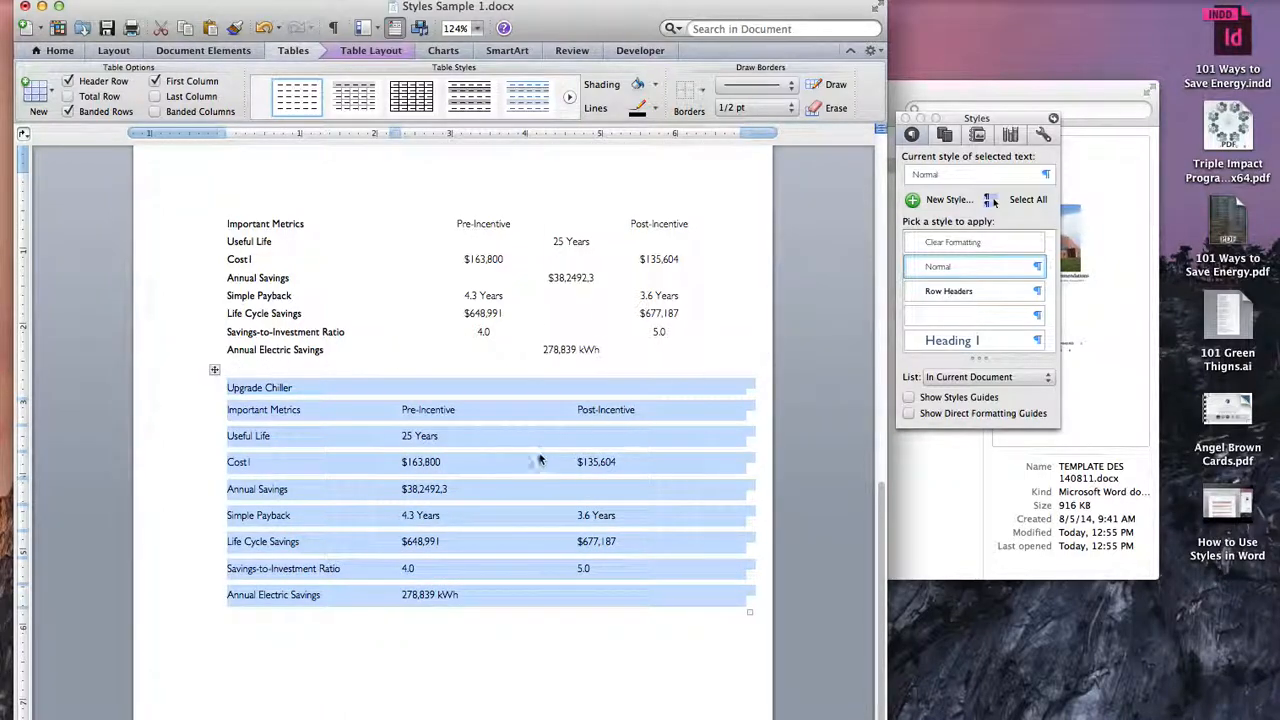
pyautogui.scroll(10, 499, 466)
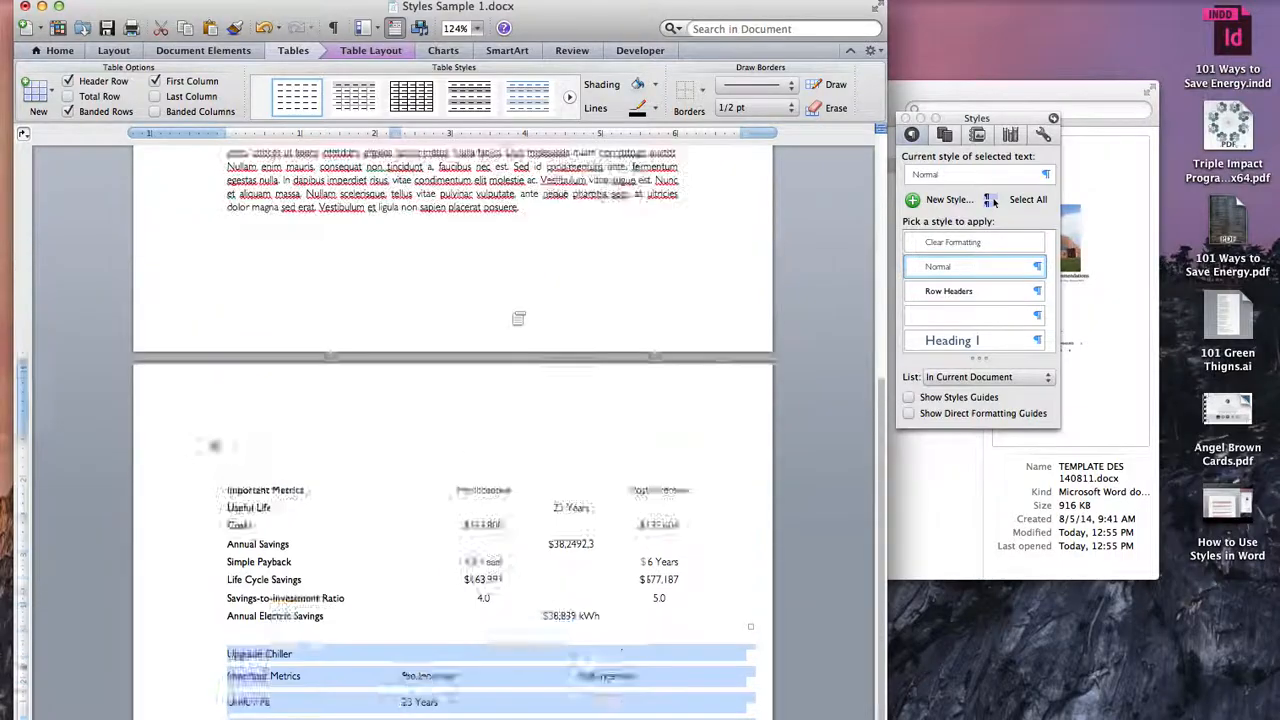
pyautogui.scroll(-12, 510, 312)
pyautogui.scroll(-5, 510, 312)
pyautogui.scroll(9, 510, 312)
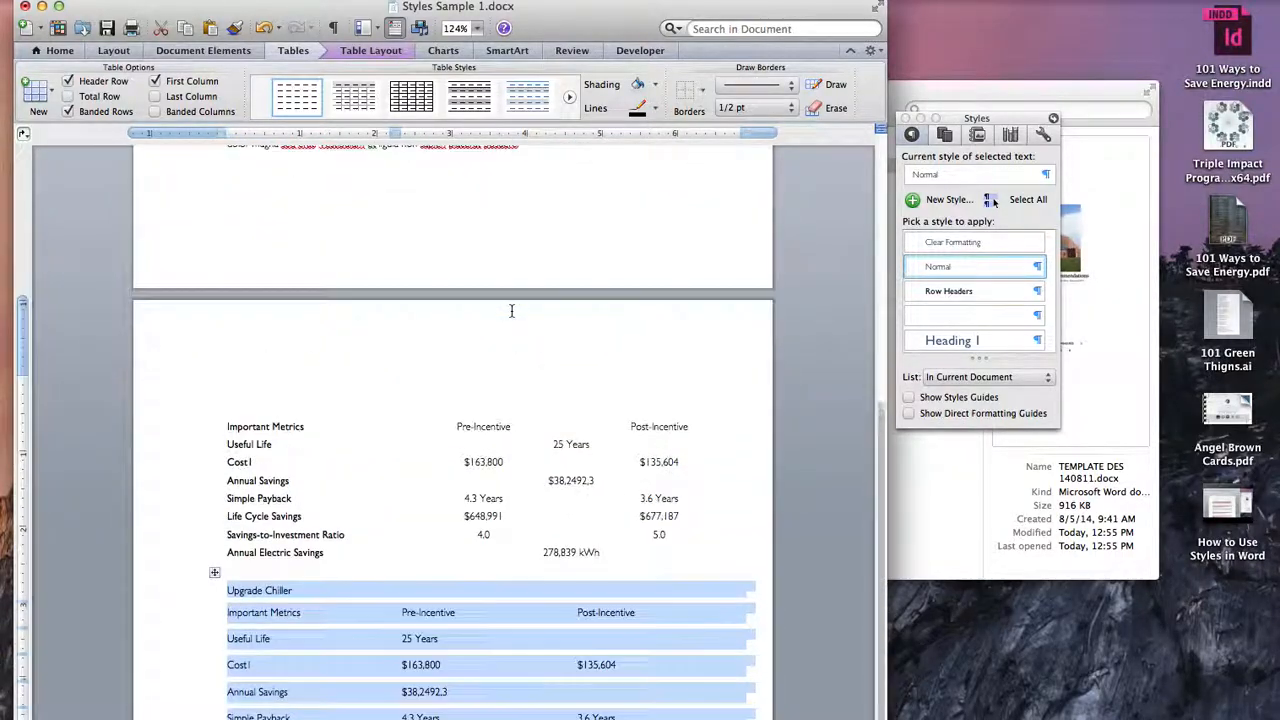
pyautogui.scroll(-5, 510, 312)
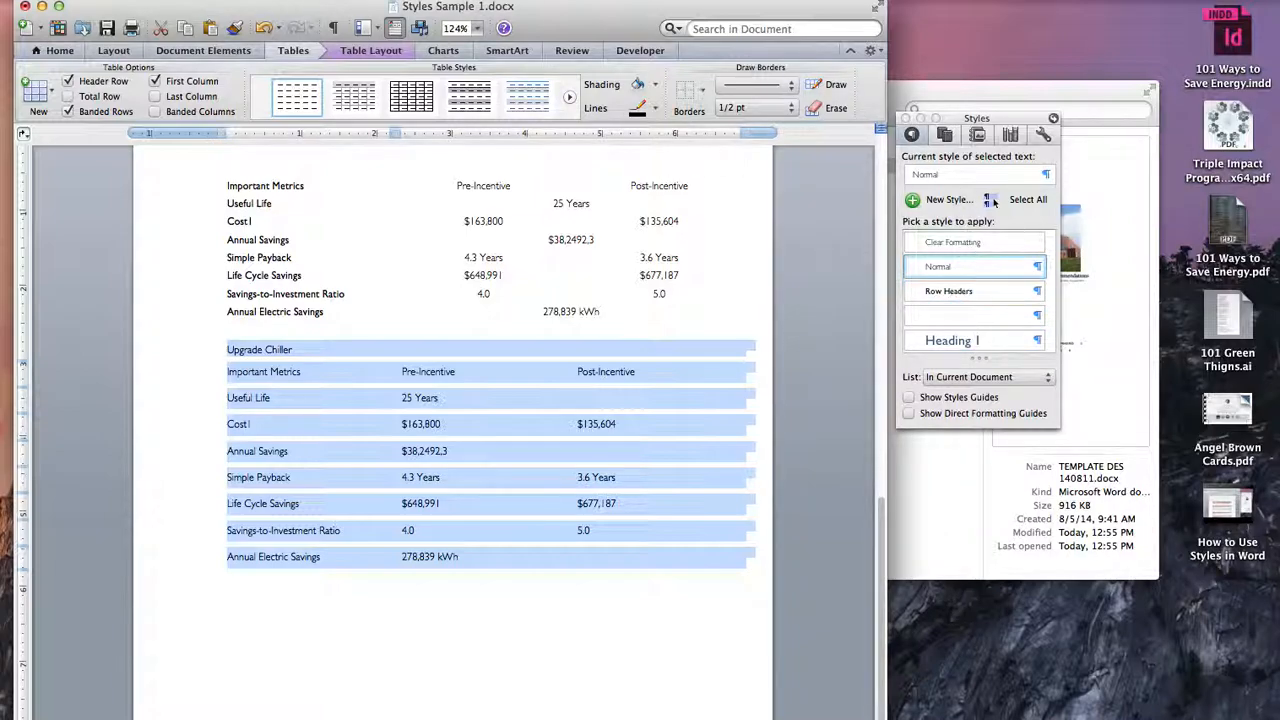
pyautogui.click(990, 200)
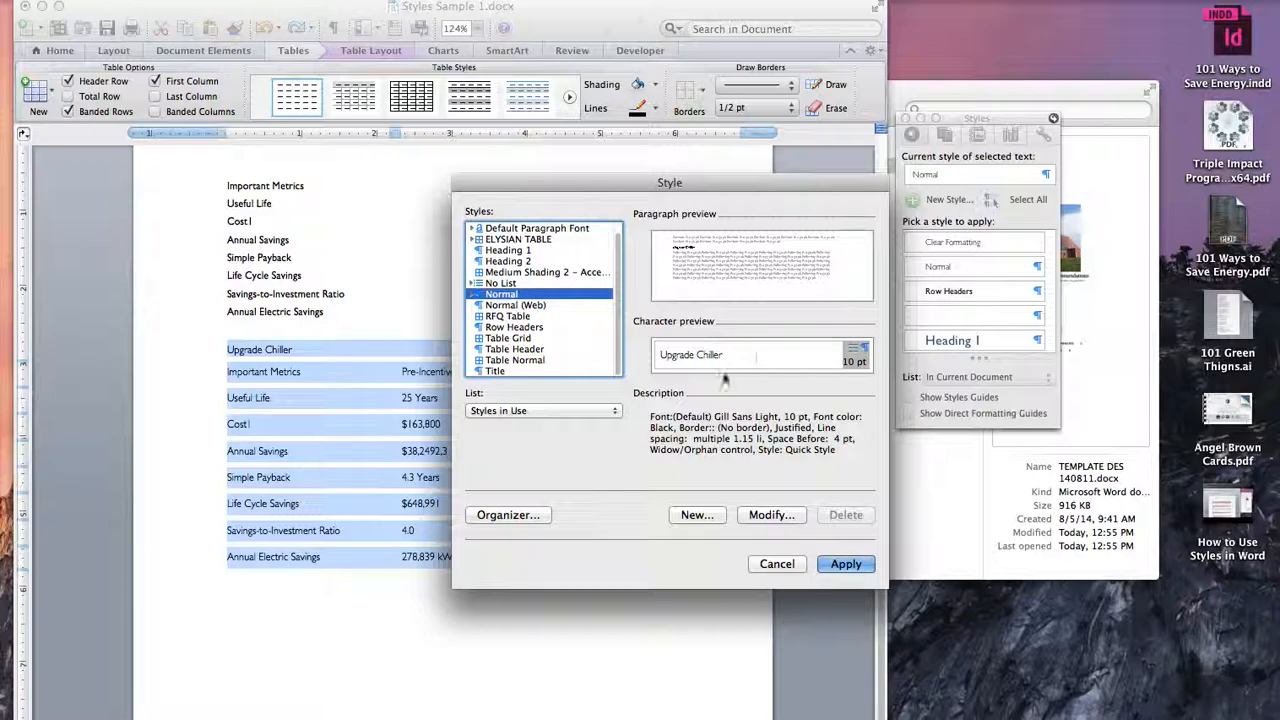
pyautogui.click(530, 239)
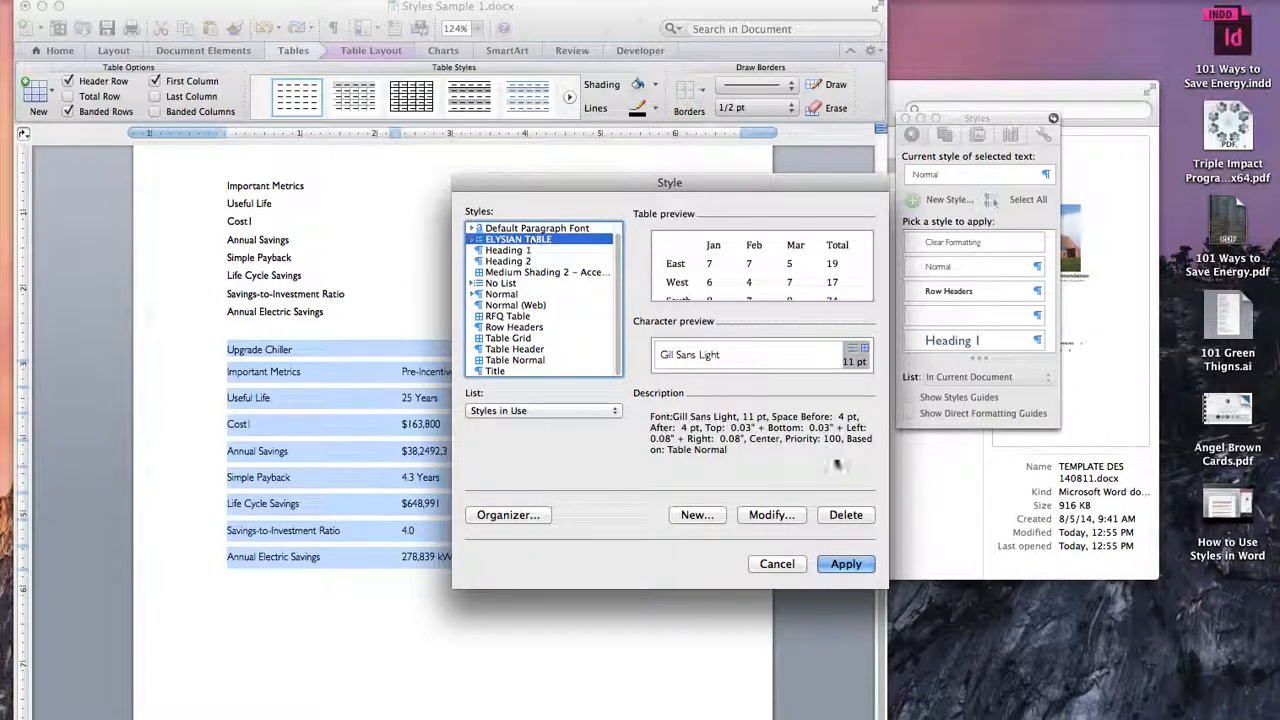
pyautogui.click(771, 514)
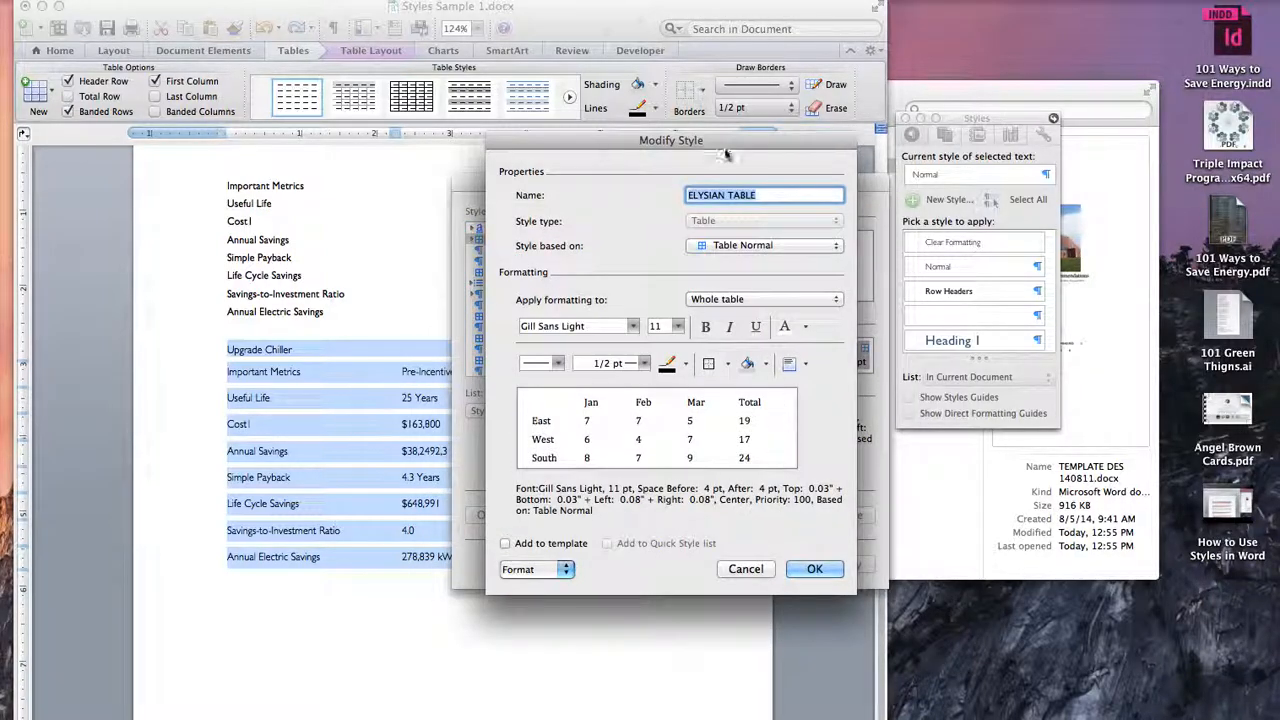
pyautogui.moveTo(732, 135); pyautogui.dragTo(872, 107)
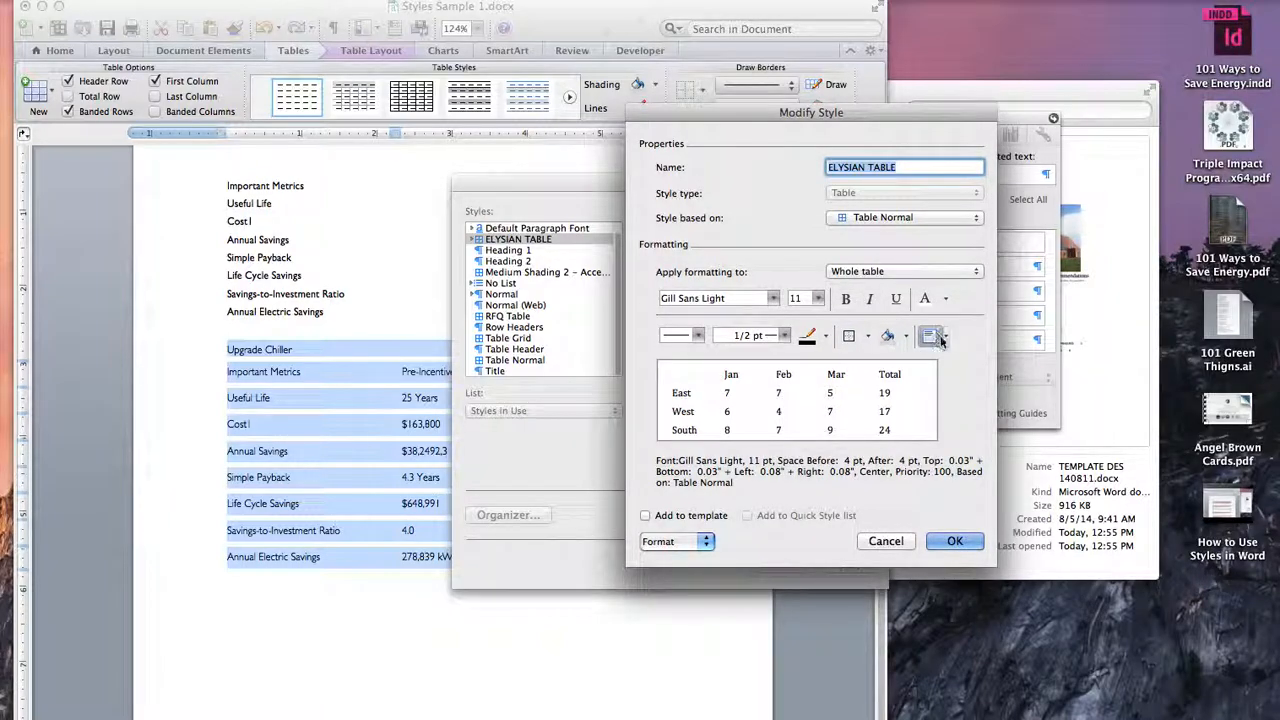
# Step: Add grey 1/2 pt inside vertical borders to the whole table in the style
pyautogui.click(926, 271)
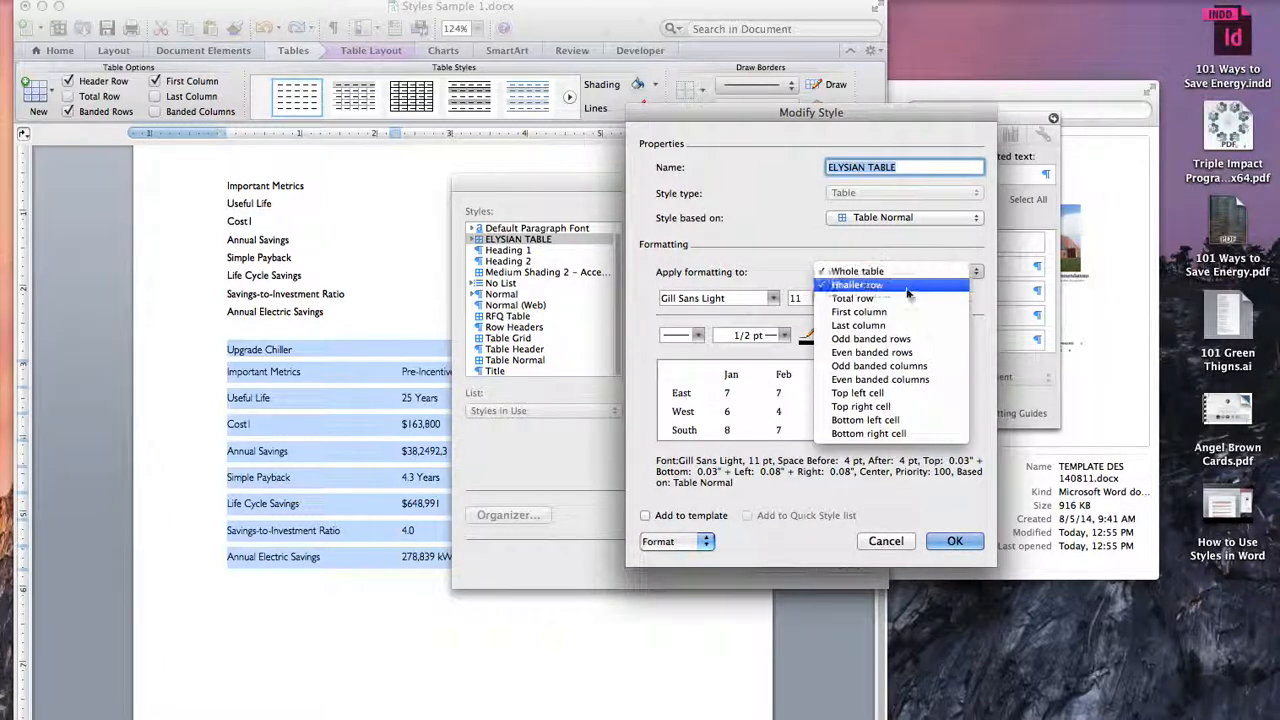
pyautogui.click(899, 270)
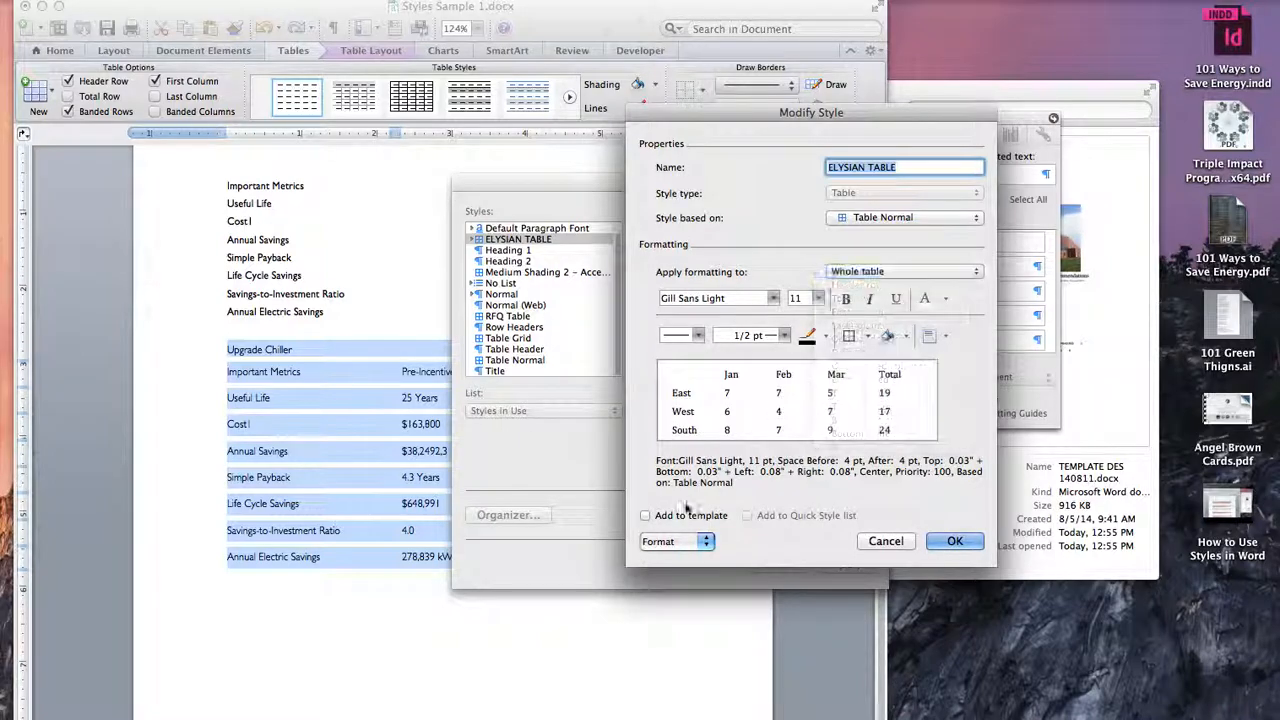
pyautogui.click(868, 337)
pyautogui.click(868, 337)
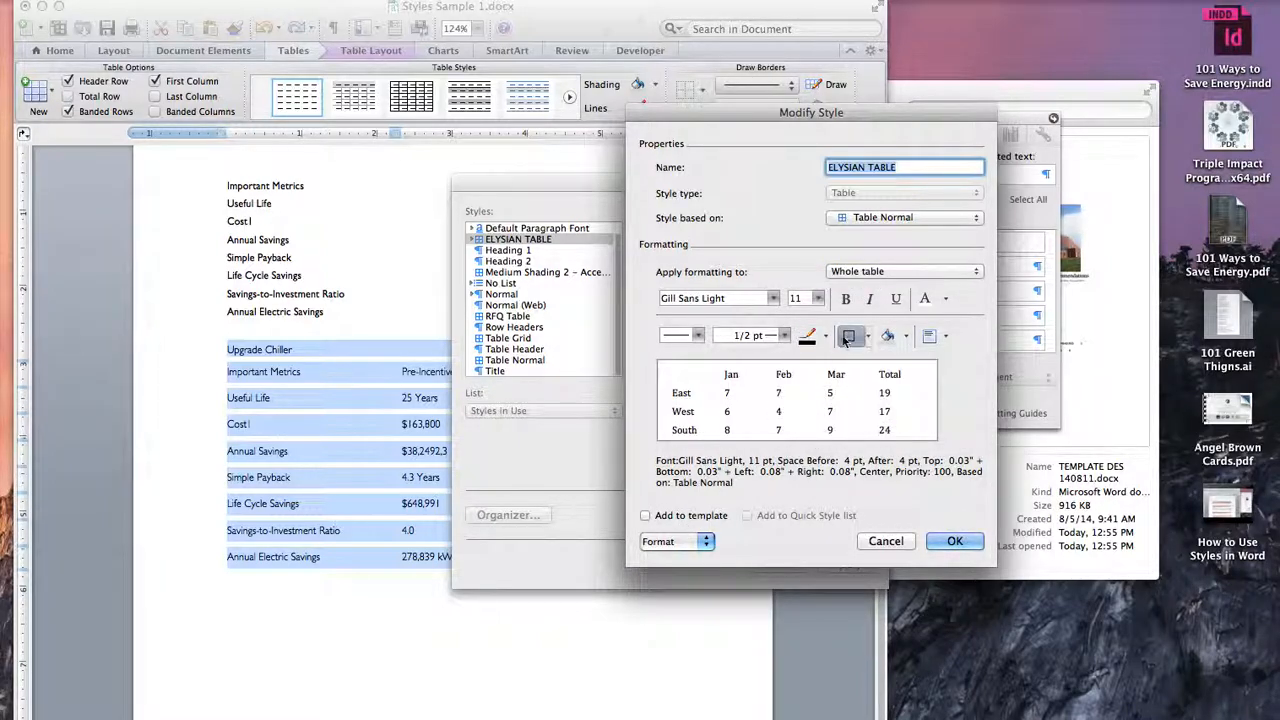
pyautogui.click(824, 336)
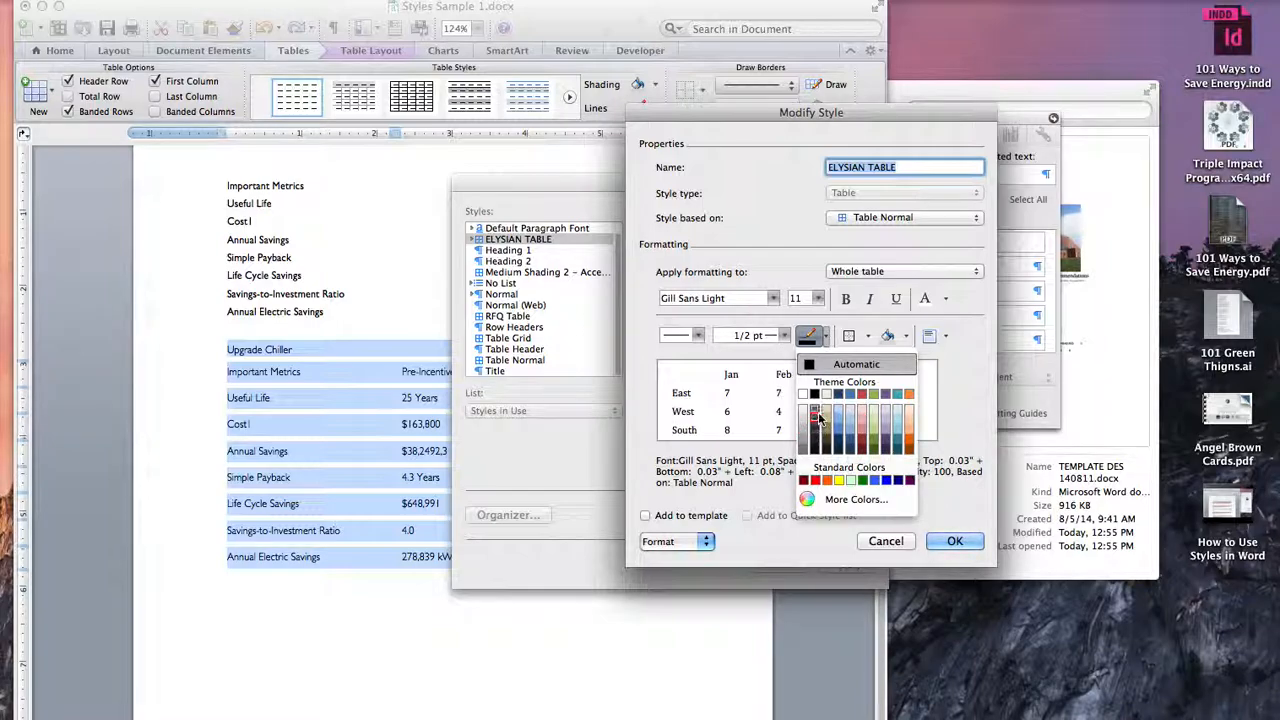
pyautogui.click(815, 418)
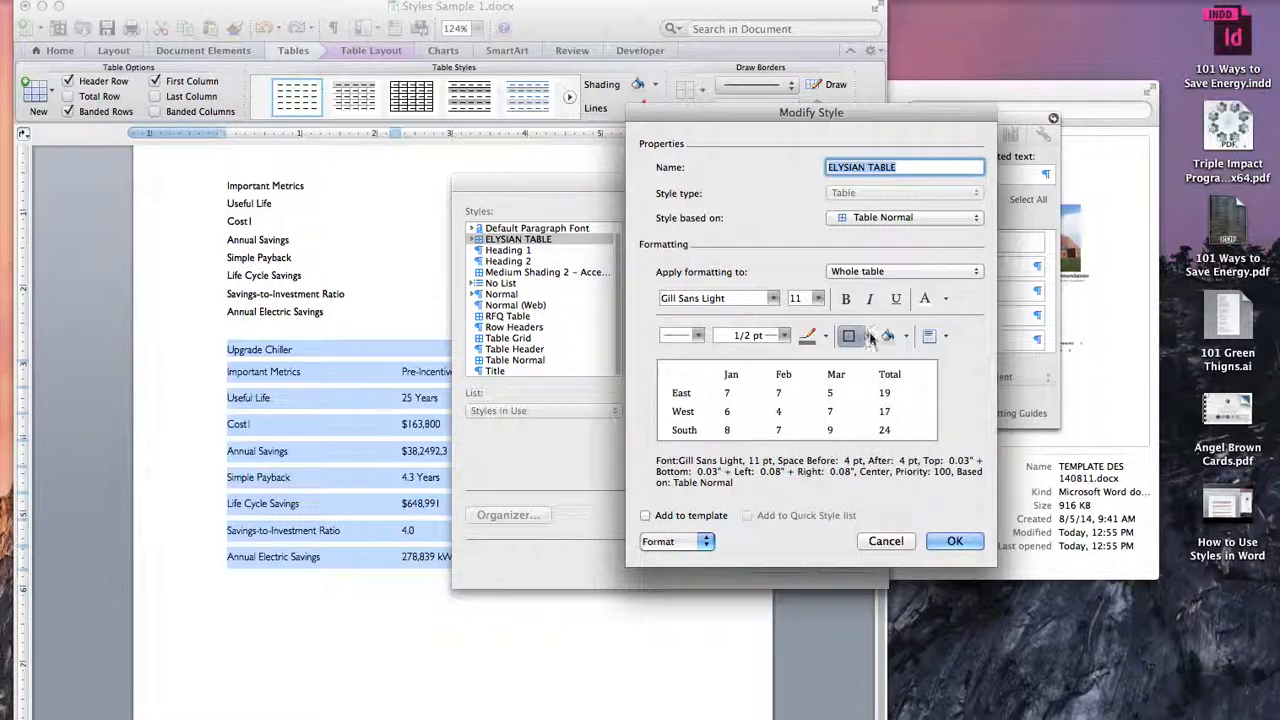
pyautogui.click(868, 337)
pyautogui.click(942, 388)
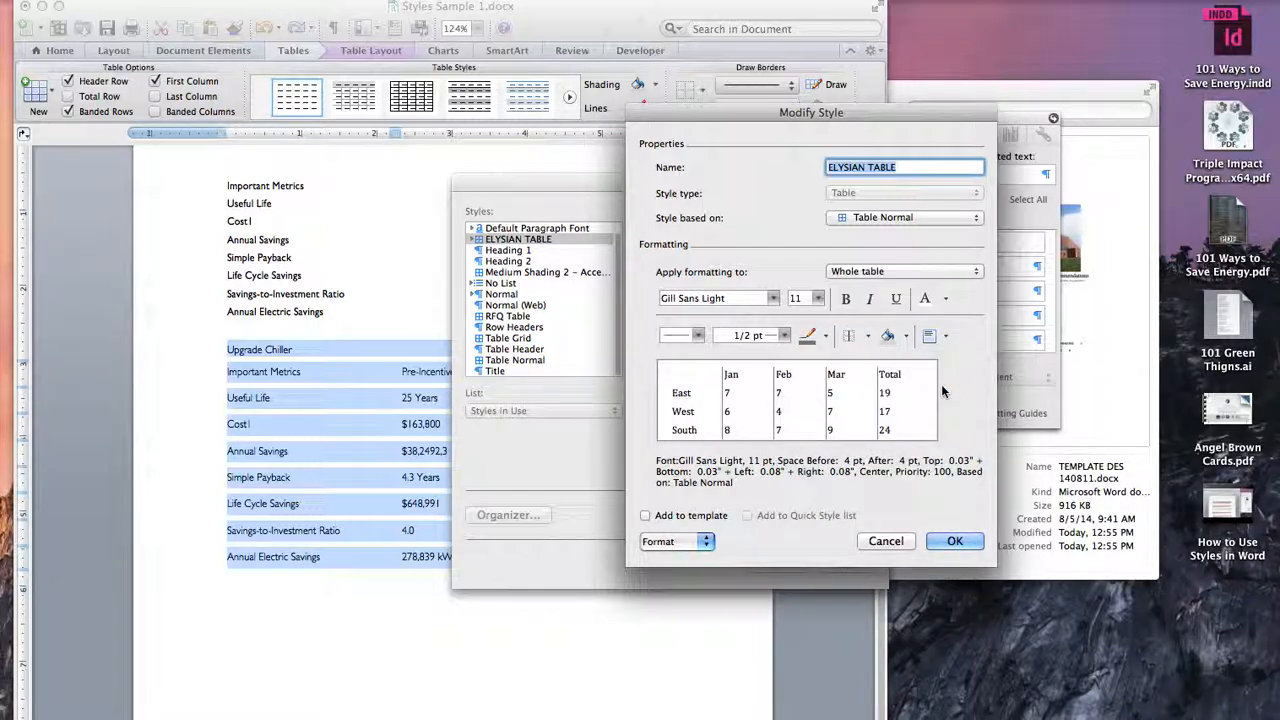
# Step: Add dotted 1/2 pt inside horizontal borders to the whole table in the style
pyautogui.click(867, 335)
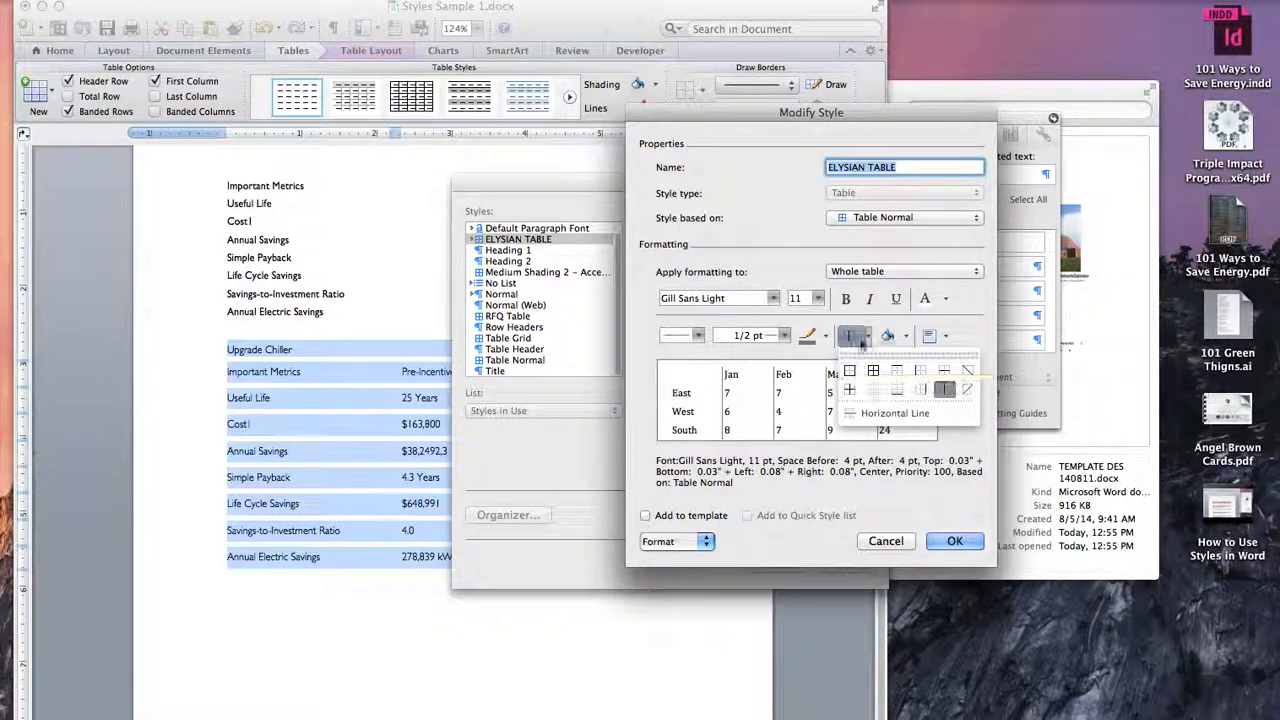
pyautogui.click(869, 337)
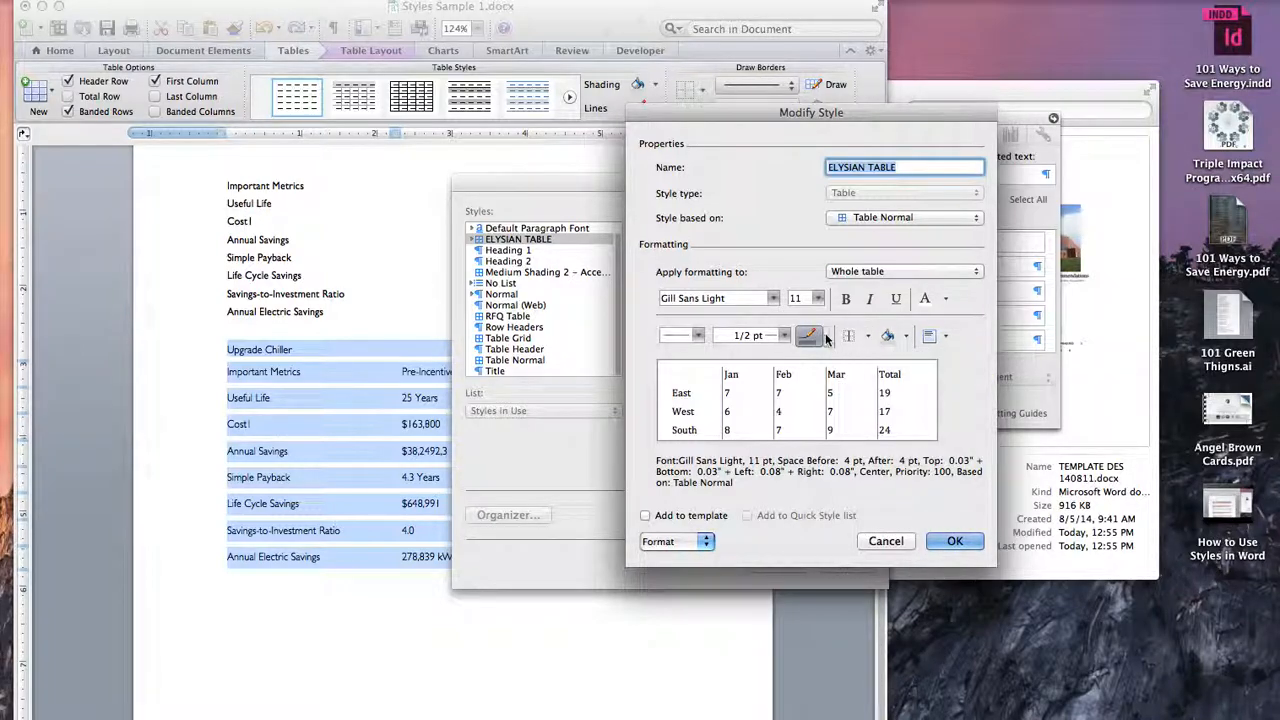
pyautogui.click(826, 340)
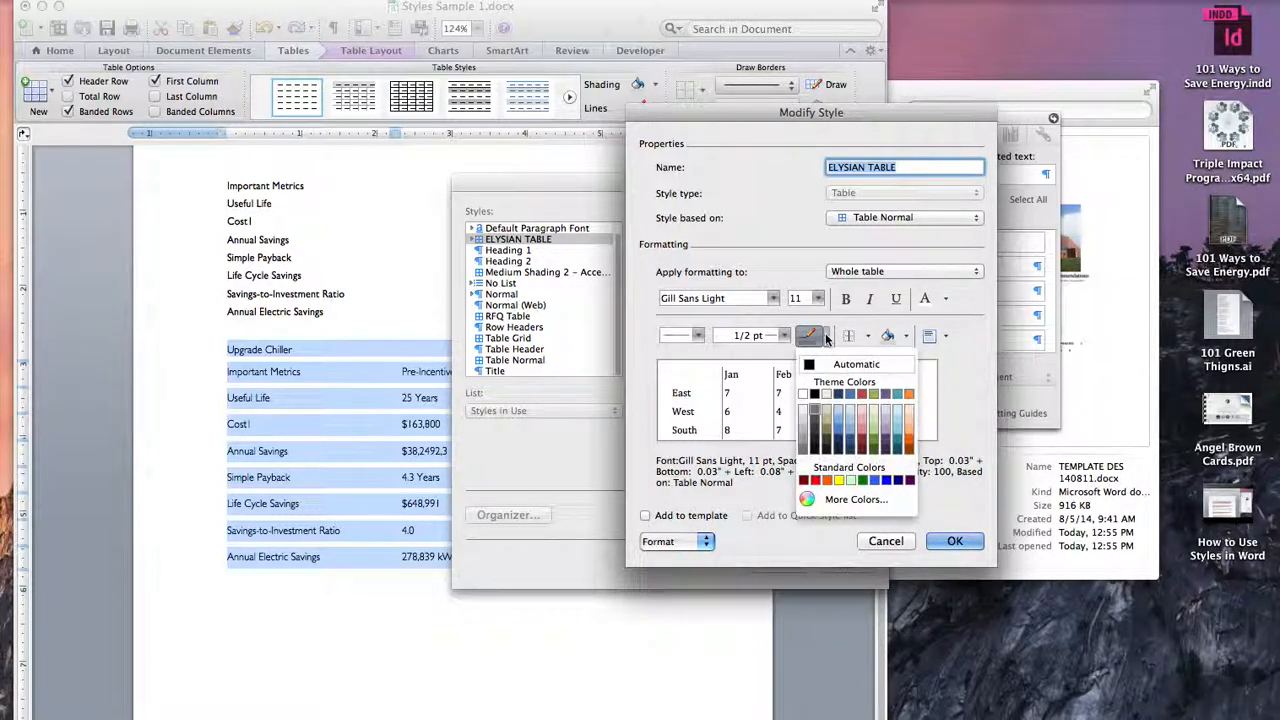
pyautogui.click(826, 340)
pyautogui.click(697, 336)
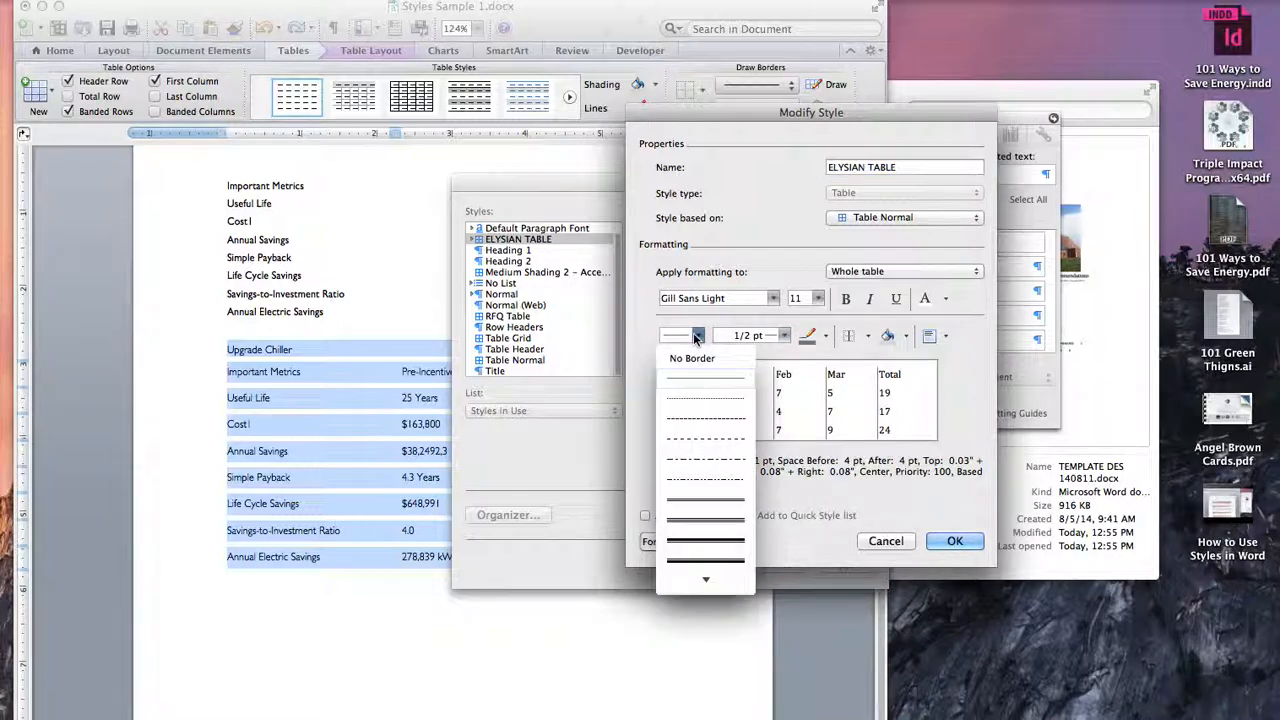
pyautogui.click(694, 402)
pyautogui.click(827, 338)
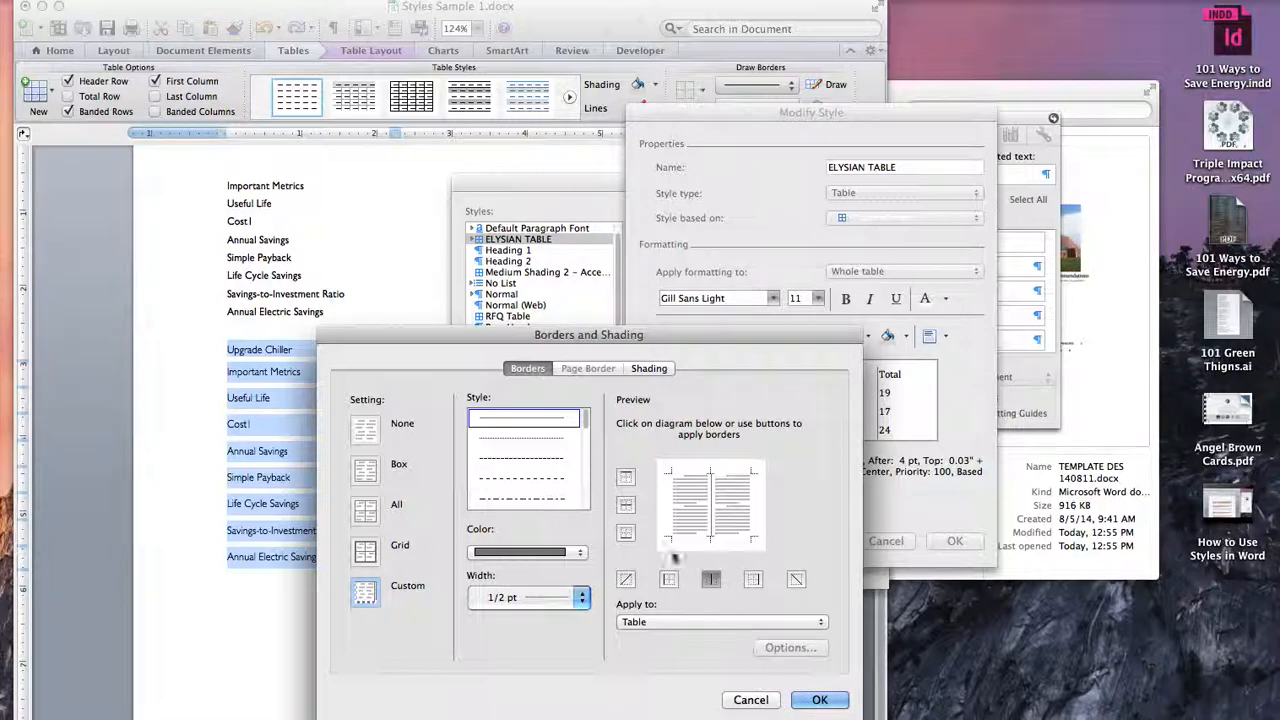
pyautogui.click(818, 700)
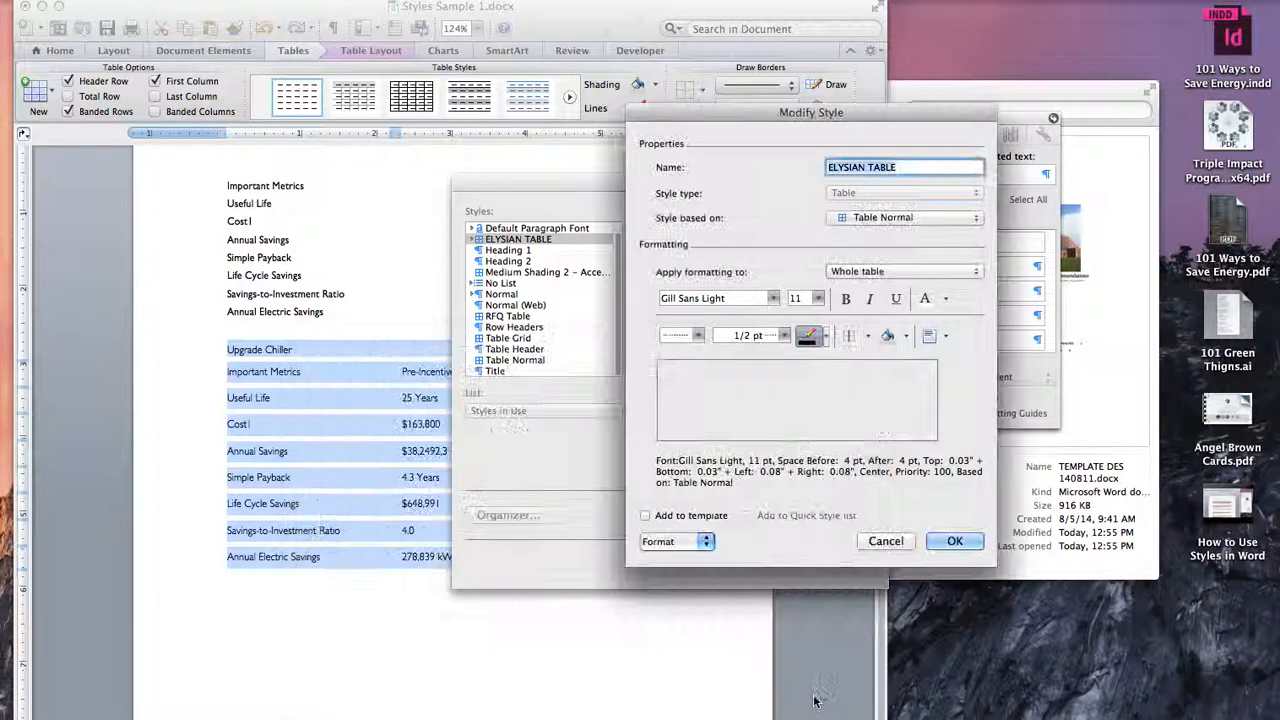
pyautogui.click(867, 336)
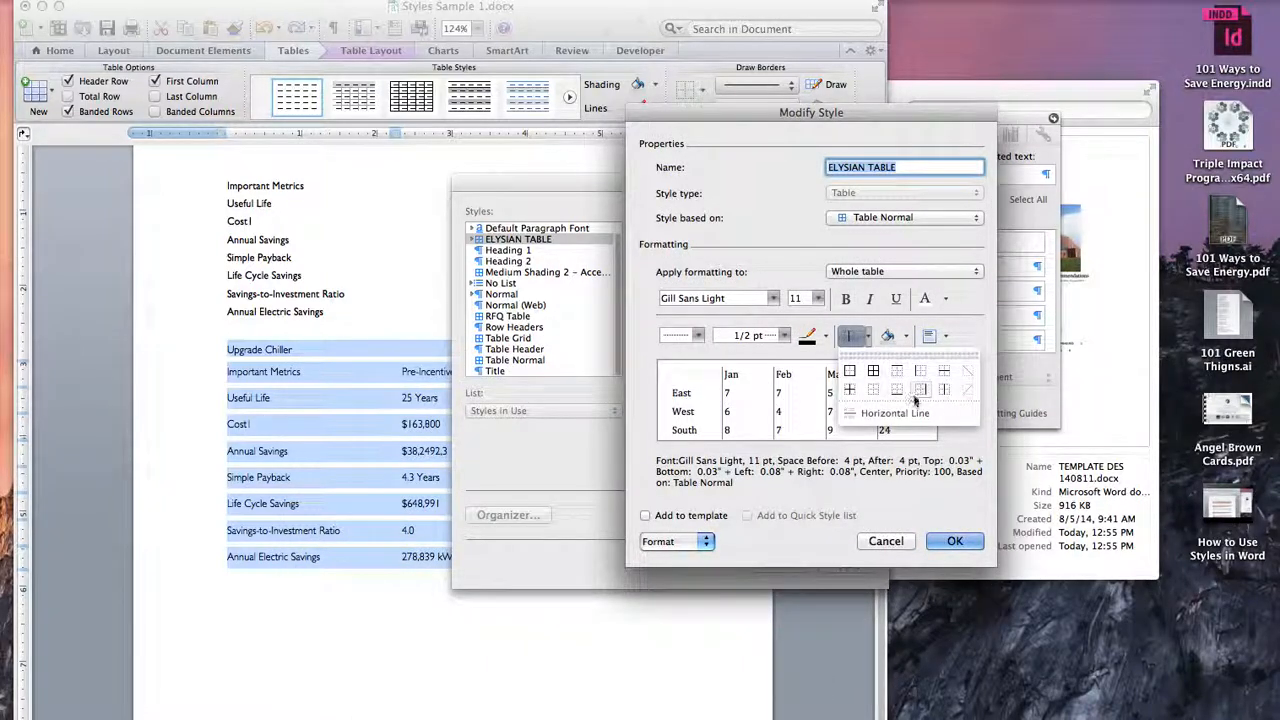
pyautogui.click(942, 369)
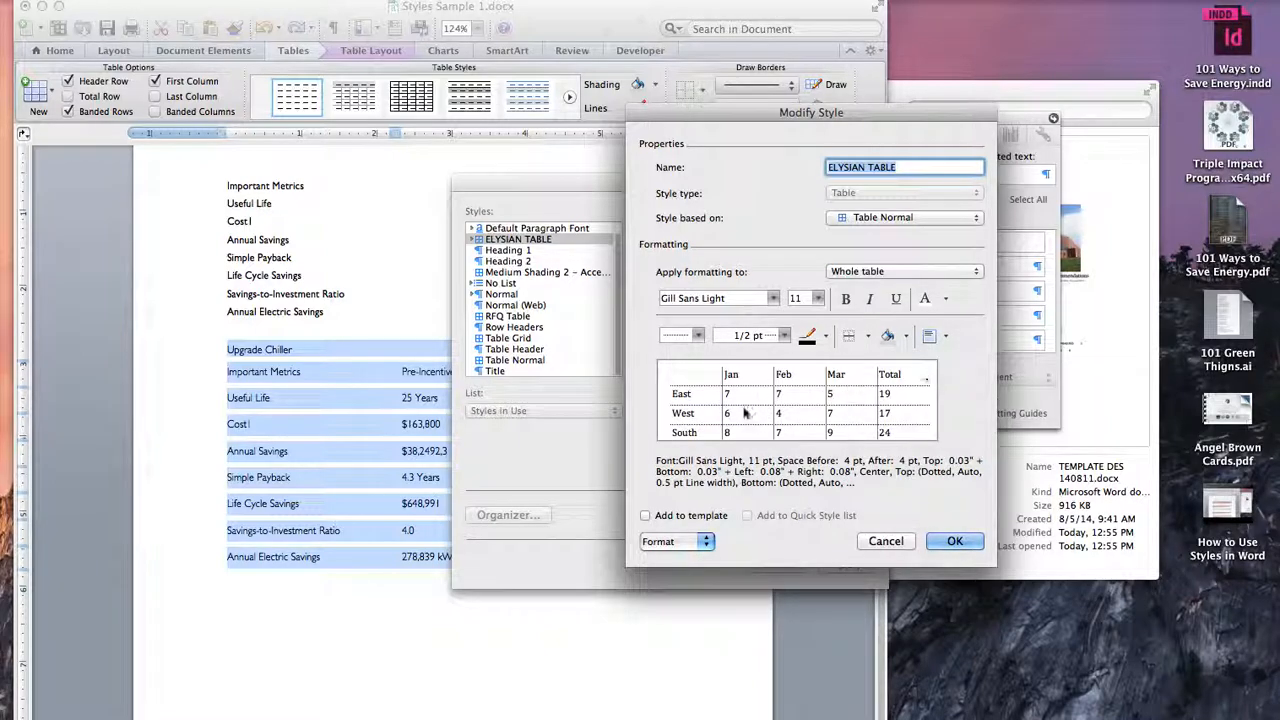
# Step: Shade the style's even banded rows with a light grey theme colour
pyautogui.click(903, 272)
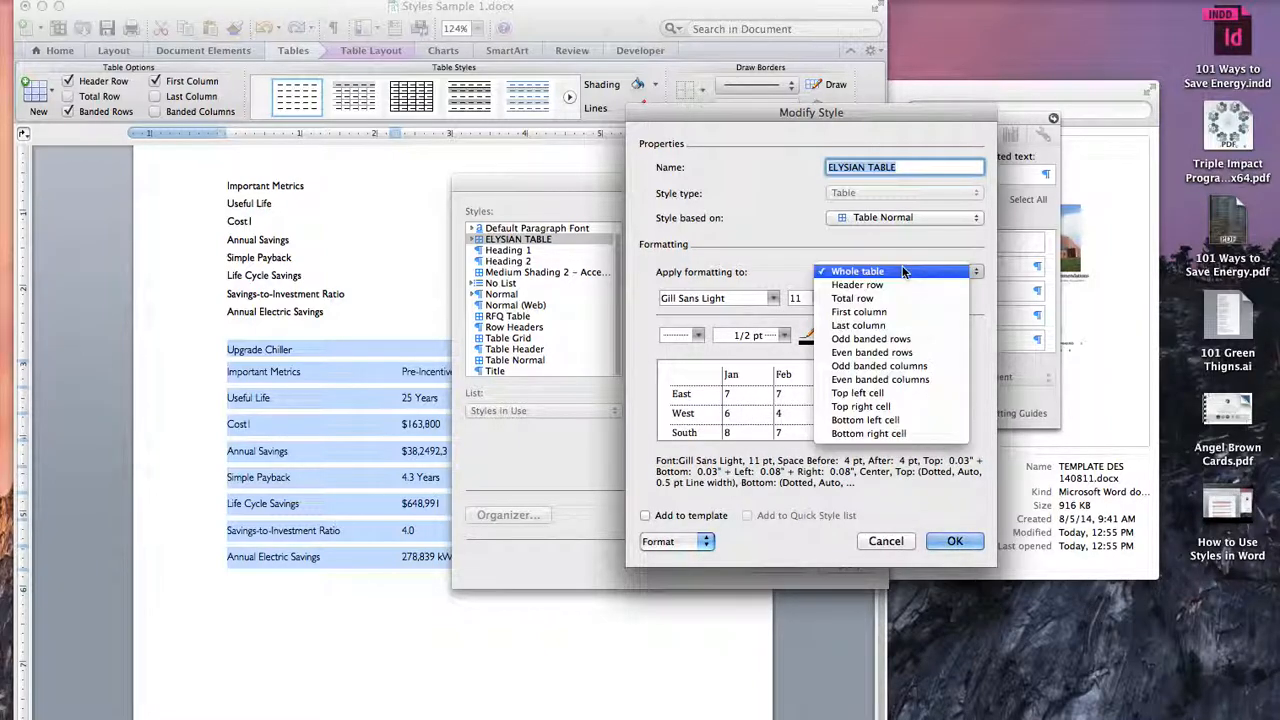
pyautogui.click(908, 354)
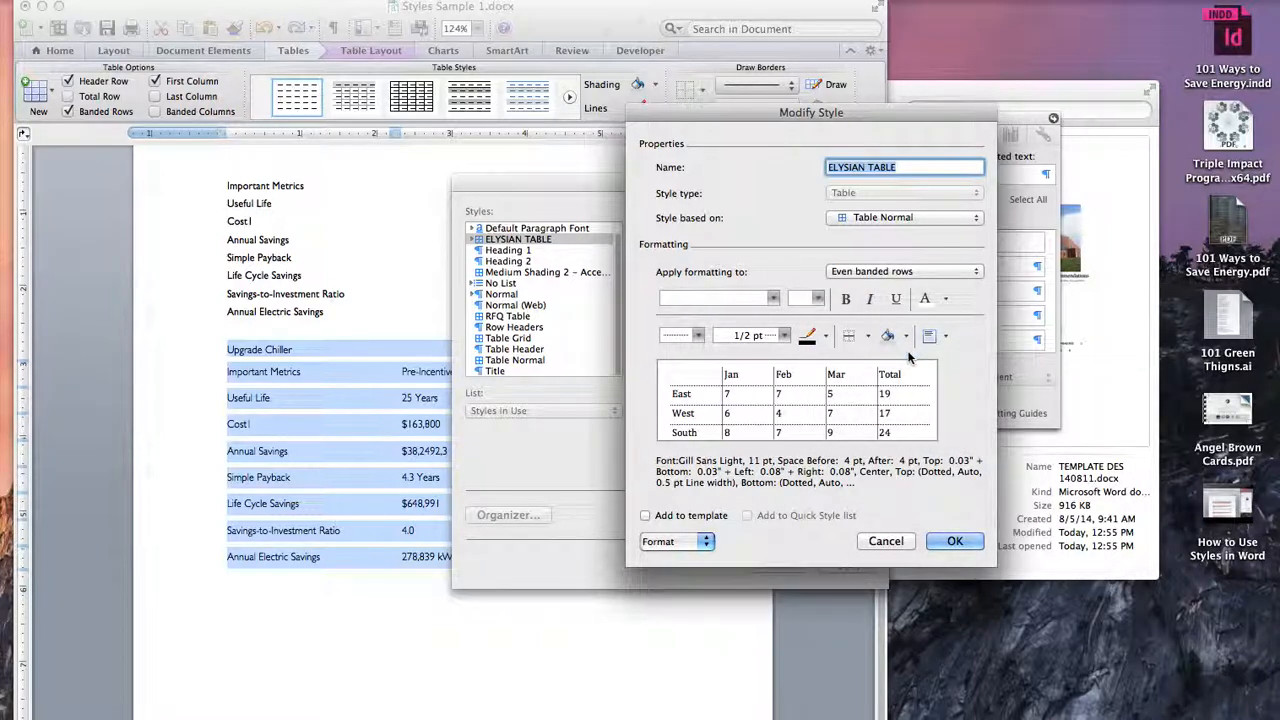
pyautogui.click(907, 337)
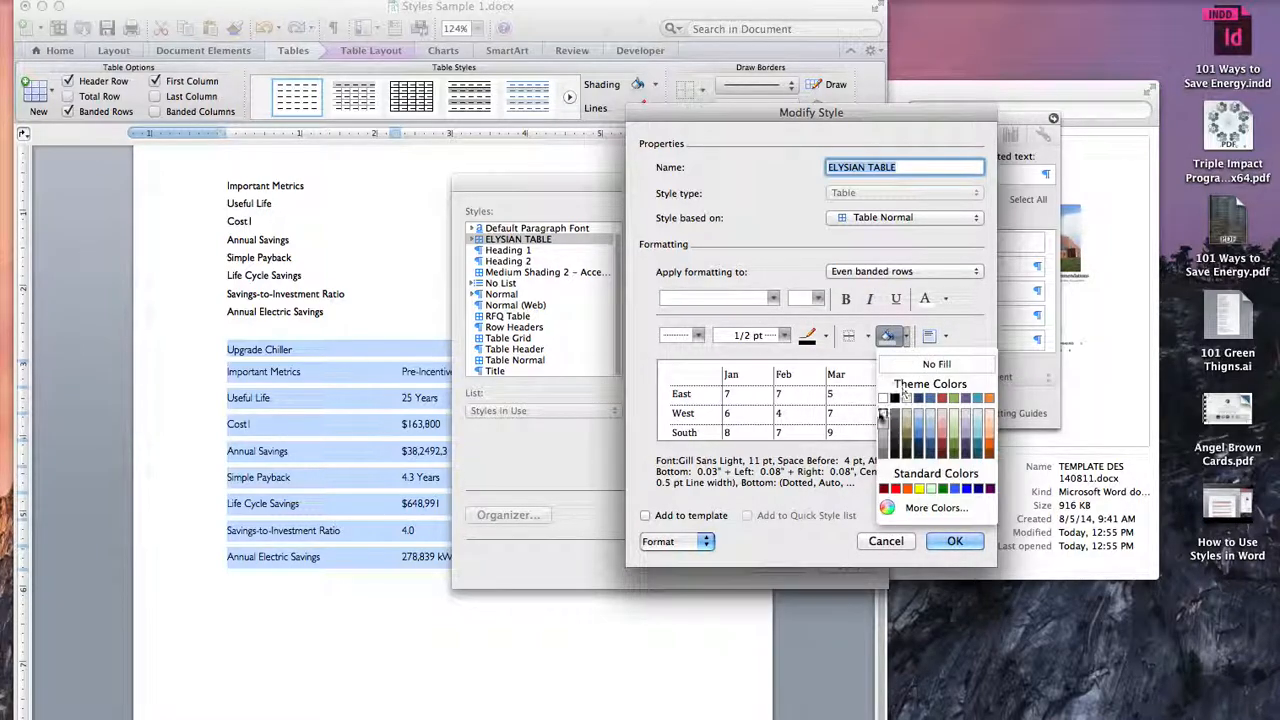
pyautogui.click(883, 418)
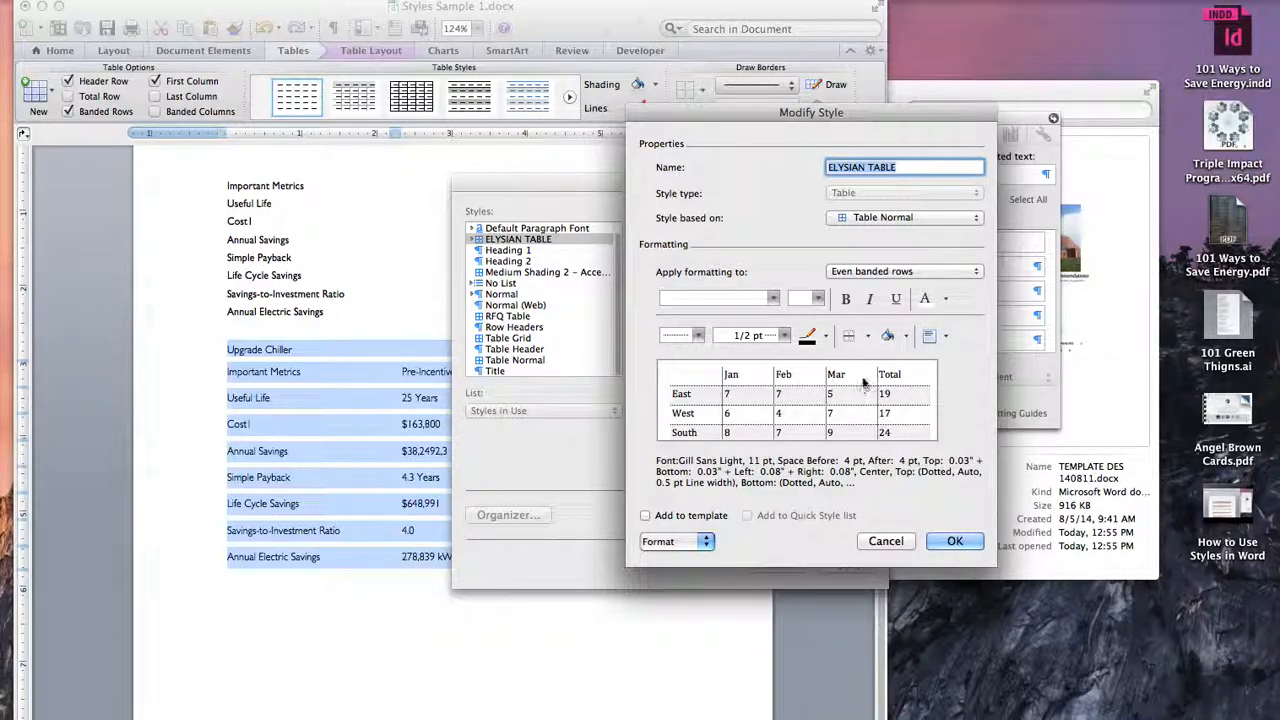
# Step: Set the style's header row font to Gill Sans SemiBold at 11 pt
pyautogui.click(882, 277)
pyautogui.click(885, 274)
pyautogui.click(866, 273)
pyautogui.click(886, 207)
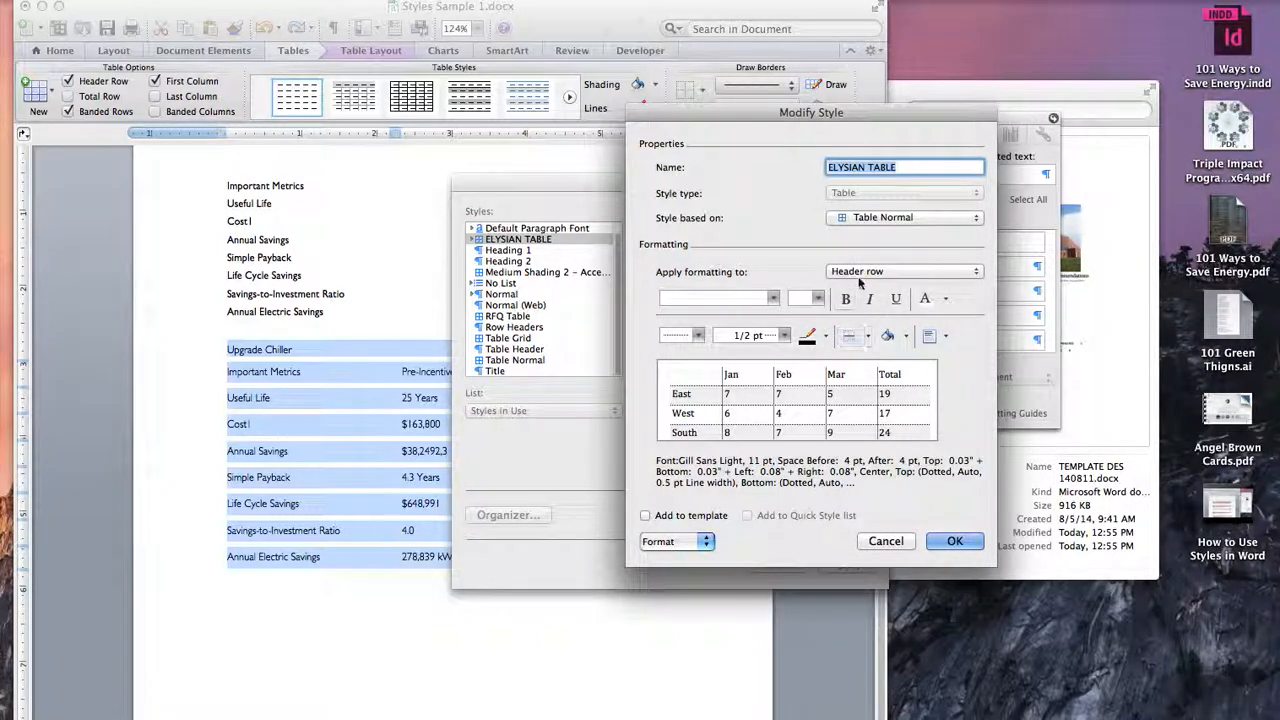
pyautogui.click(775, 299)
pyautogui.moveTo(808, 414)
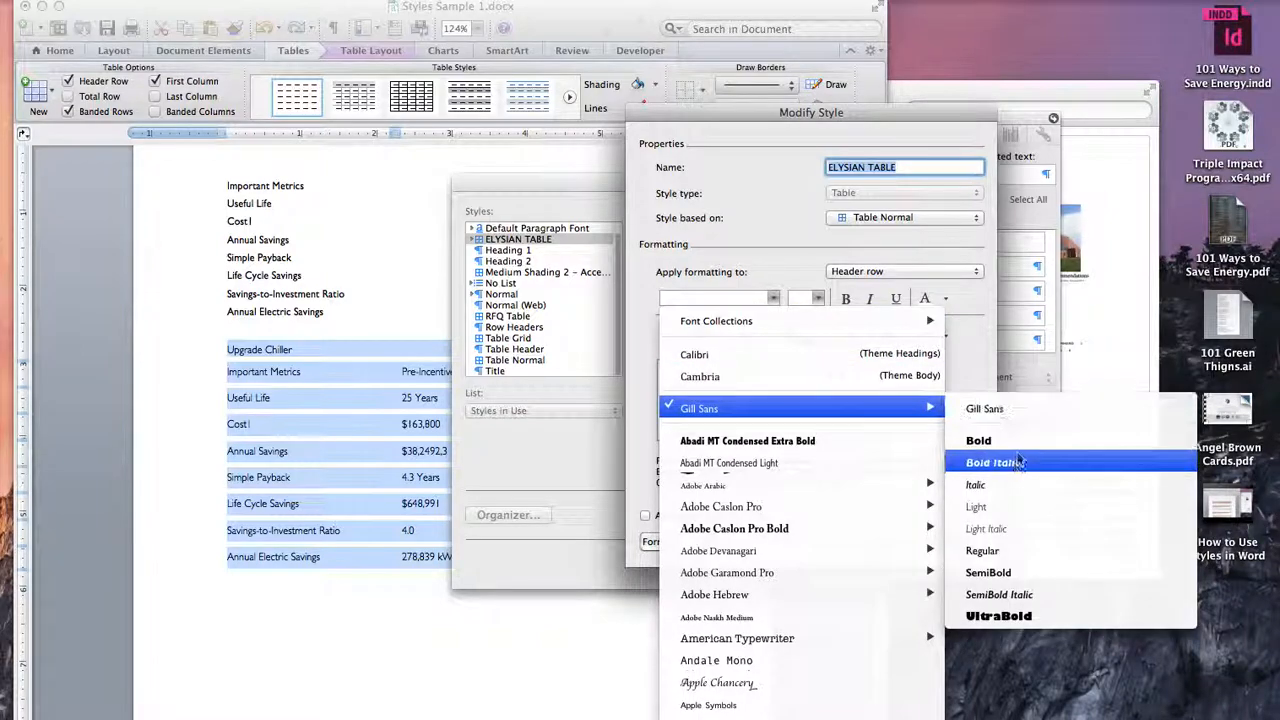
pyautogui.click(1004, 573)
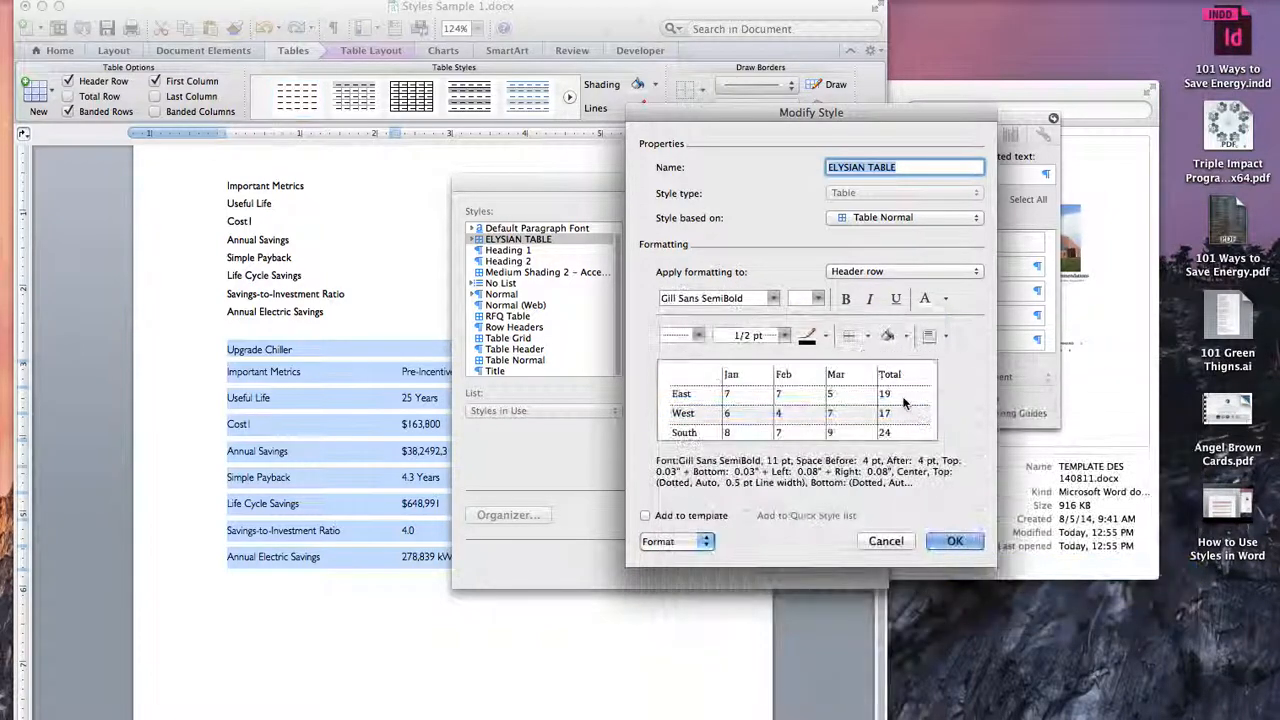
pyautogui.click(818, 298)
pyautogui.click(812, 358)
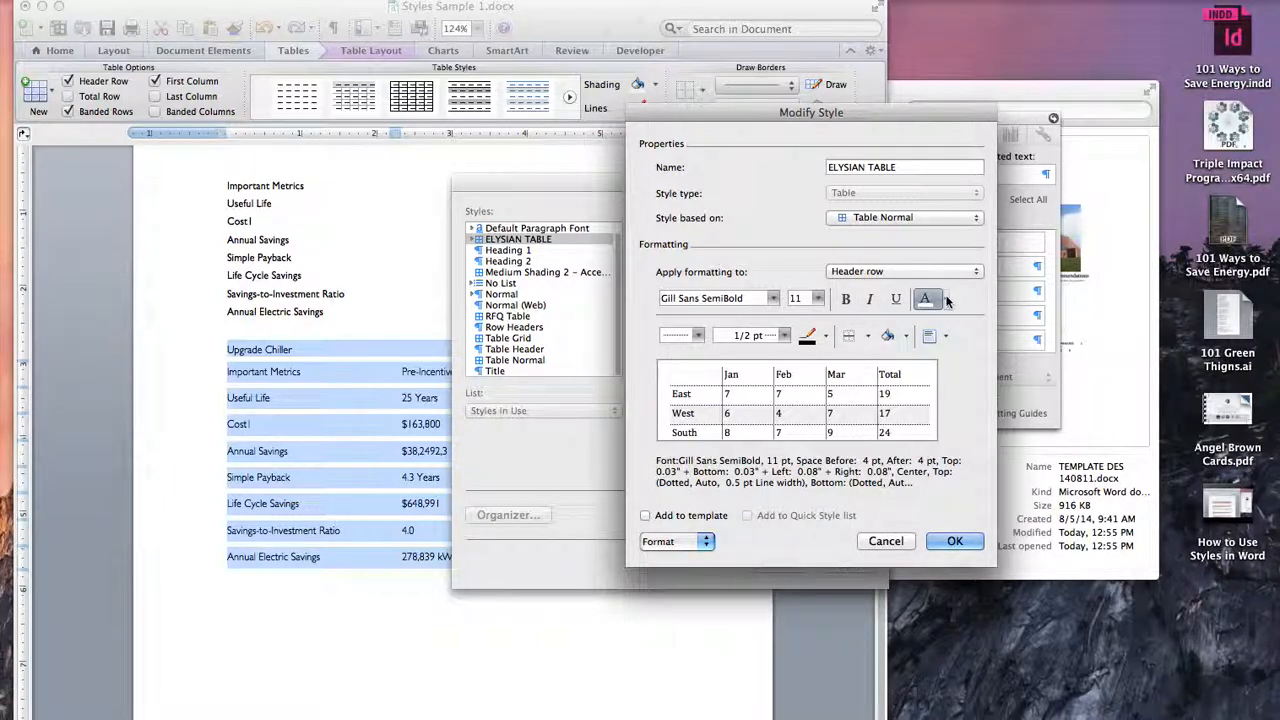
# Step: Fill the header row with the dark blue custom colour, CMYK 82, 56, 32, 10
pyautogui.click(908, 337)
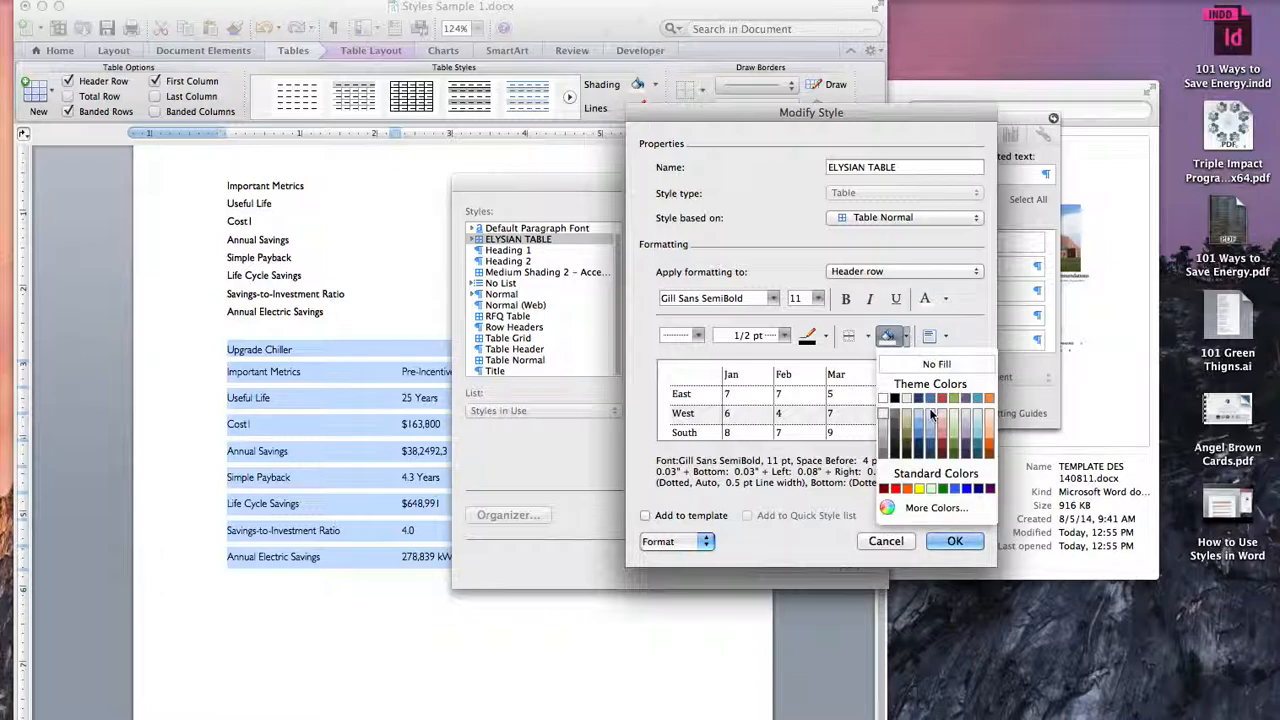
pyautogui.click(957, 510)
pyautogui.click(259, 505)
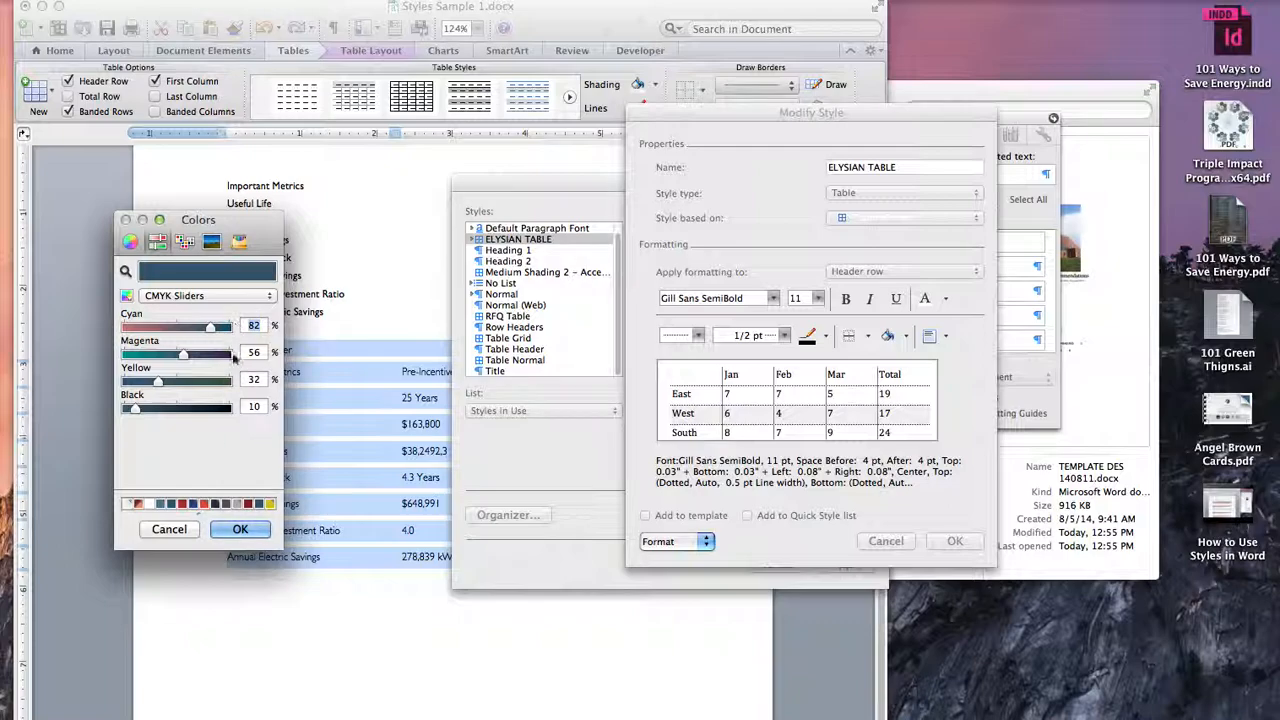
pyautogui.click(241, 529)
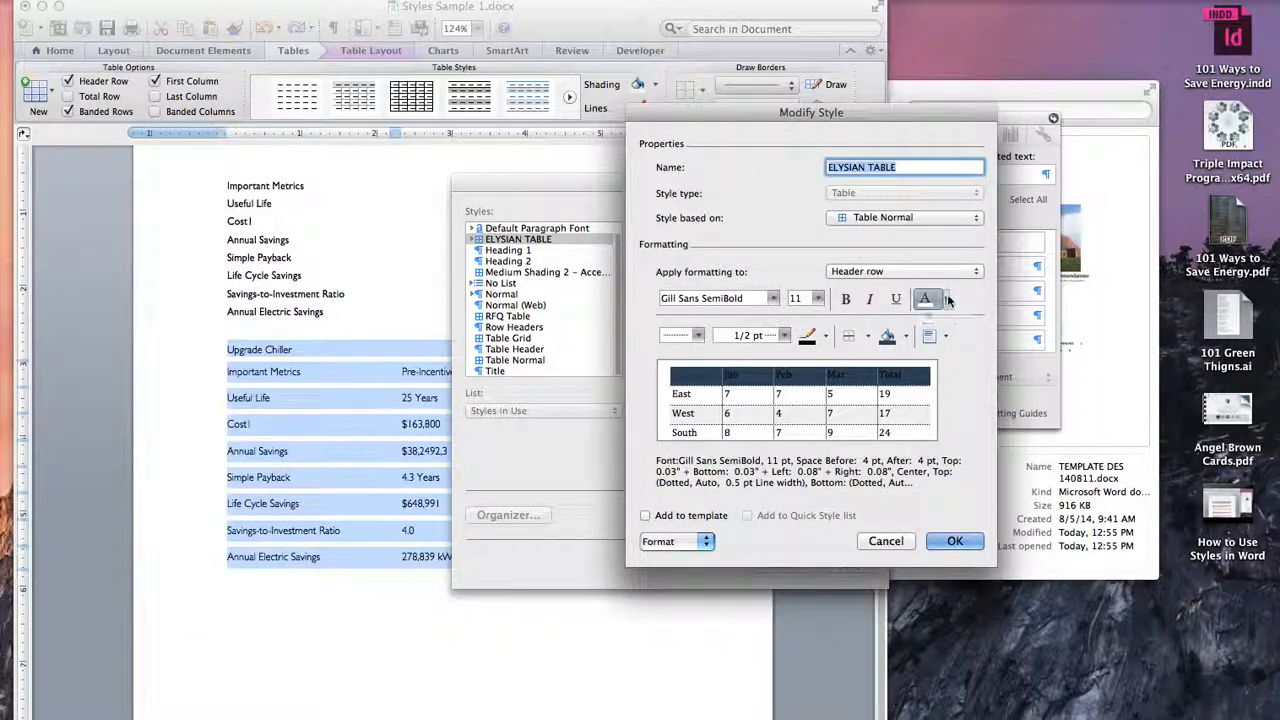
# Step: Set the header row's font colour to the white theme colour, Background 1
pyautogui.click(948, 300)
pyautogui.click(924, 350)
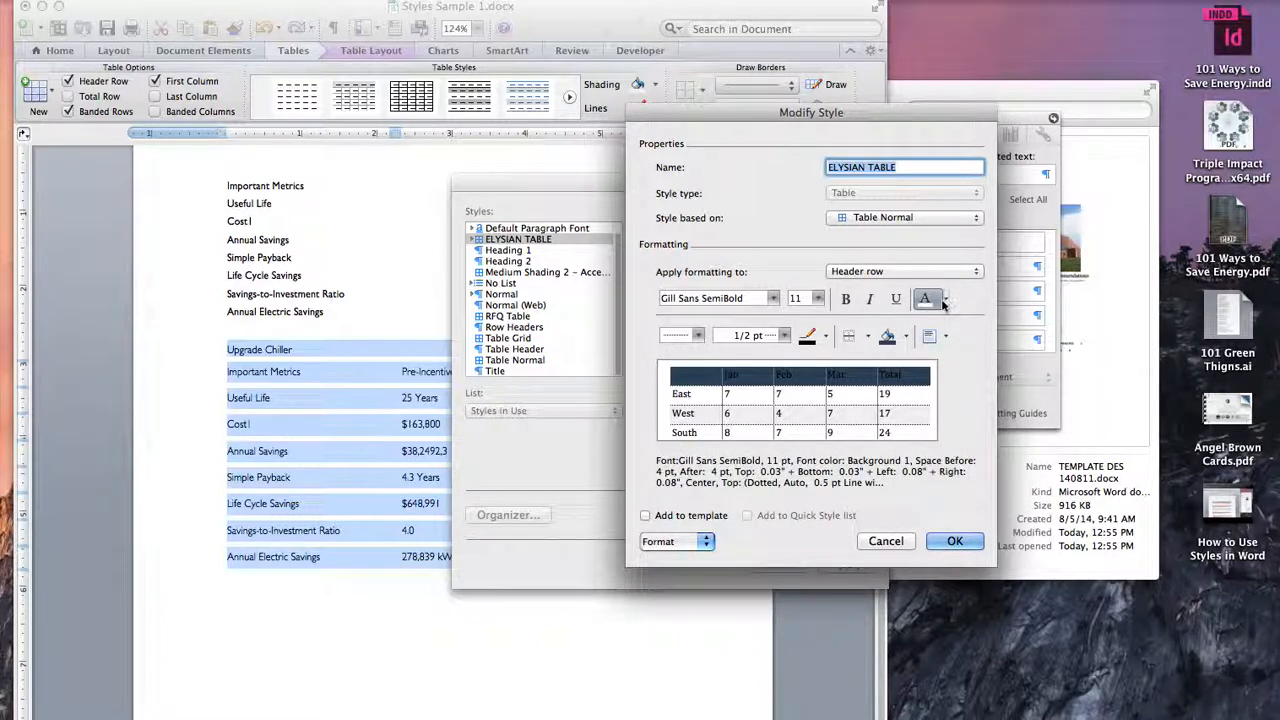
pyautogui.click(946, 301)
pyautogui.click(924, 362)
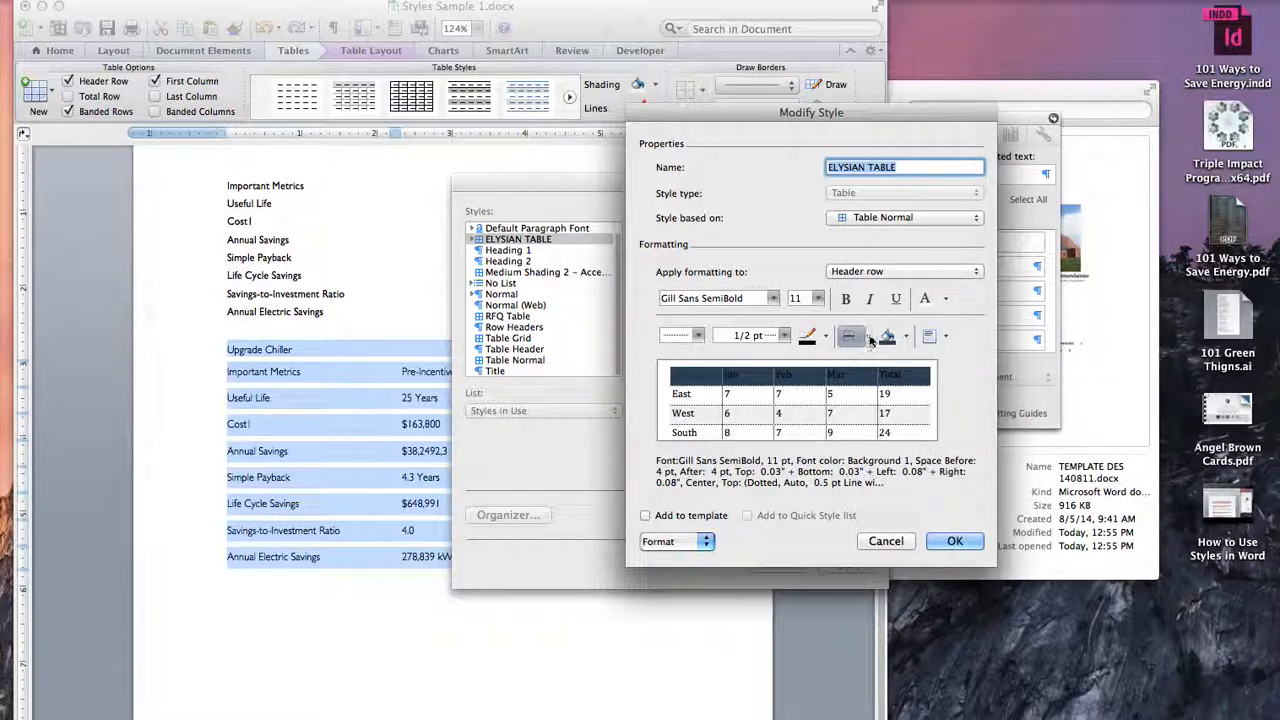
# Step: Remove the inside vertical borders from the style's header row using the No Border line style
pyautogui.click(868, 337)
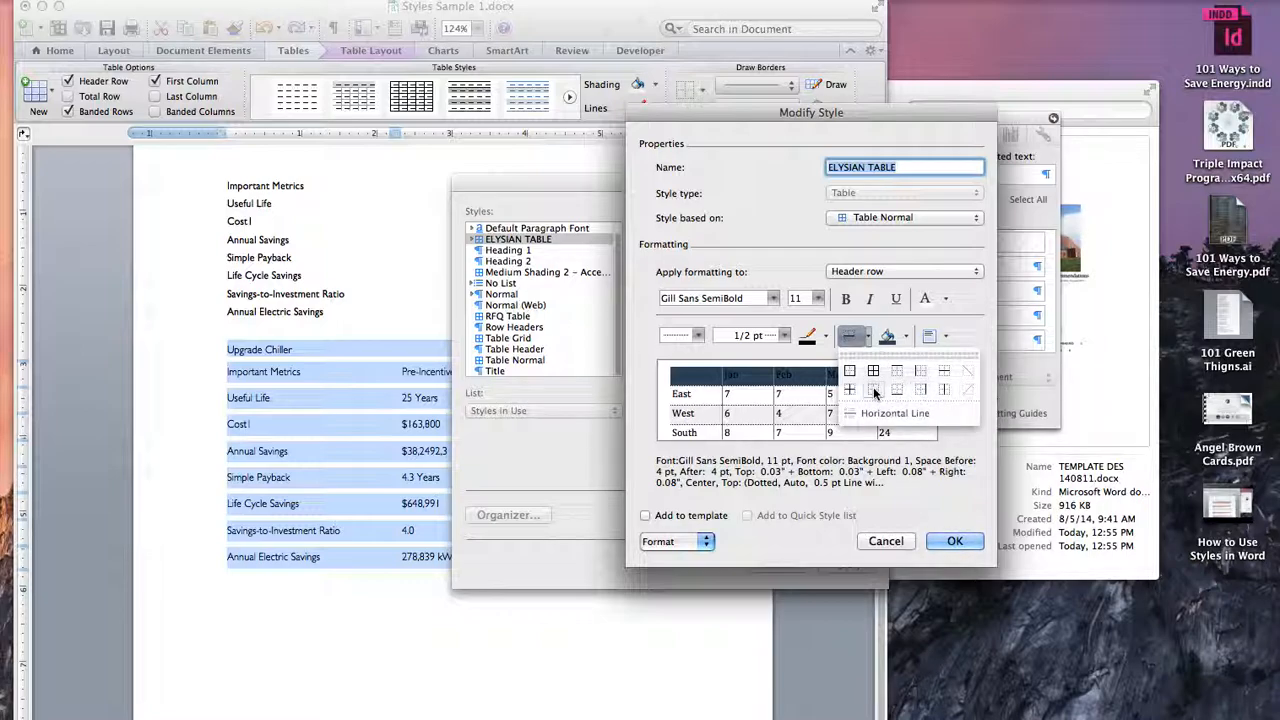
pyautogui.click(700, 337)
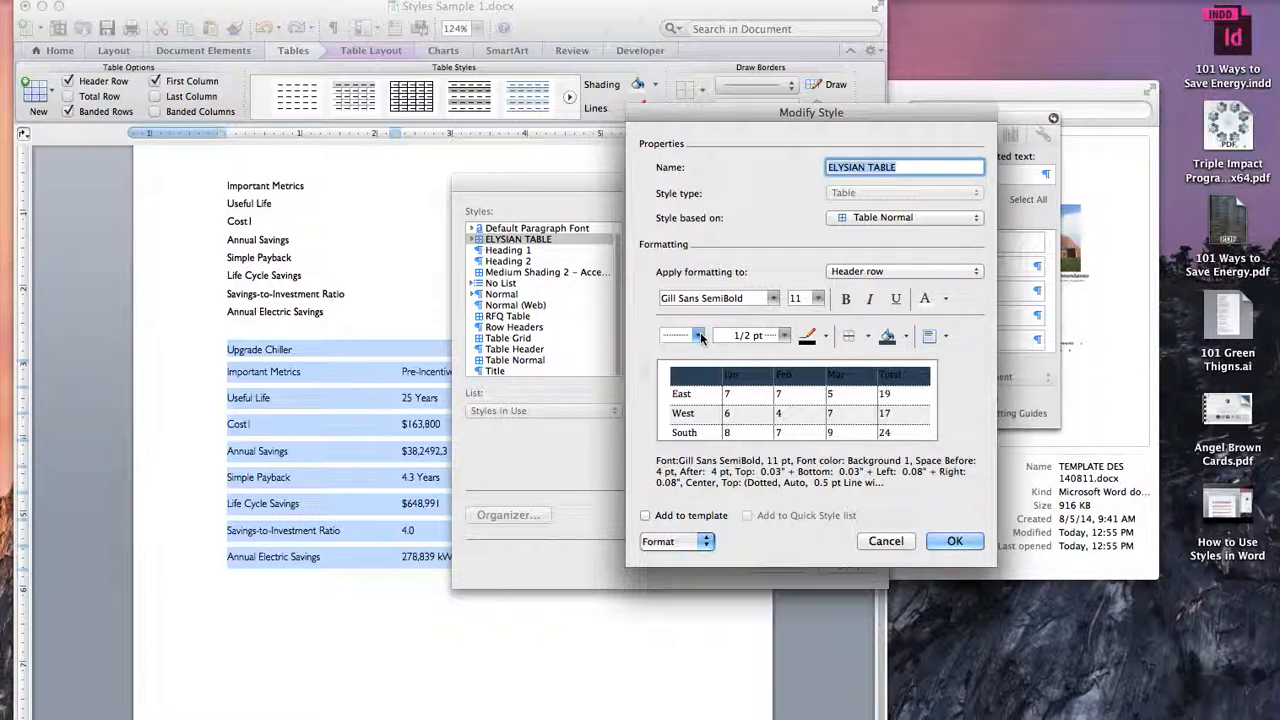
pyautogui.click(700, 337)
pyautogui.click(690, 352)
pyautogui.click(866, 337)
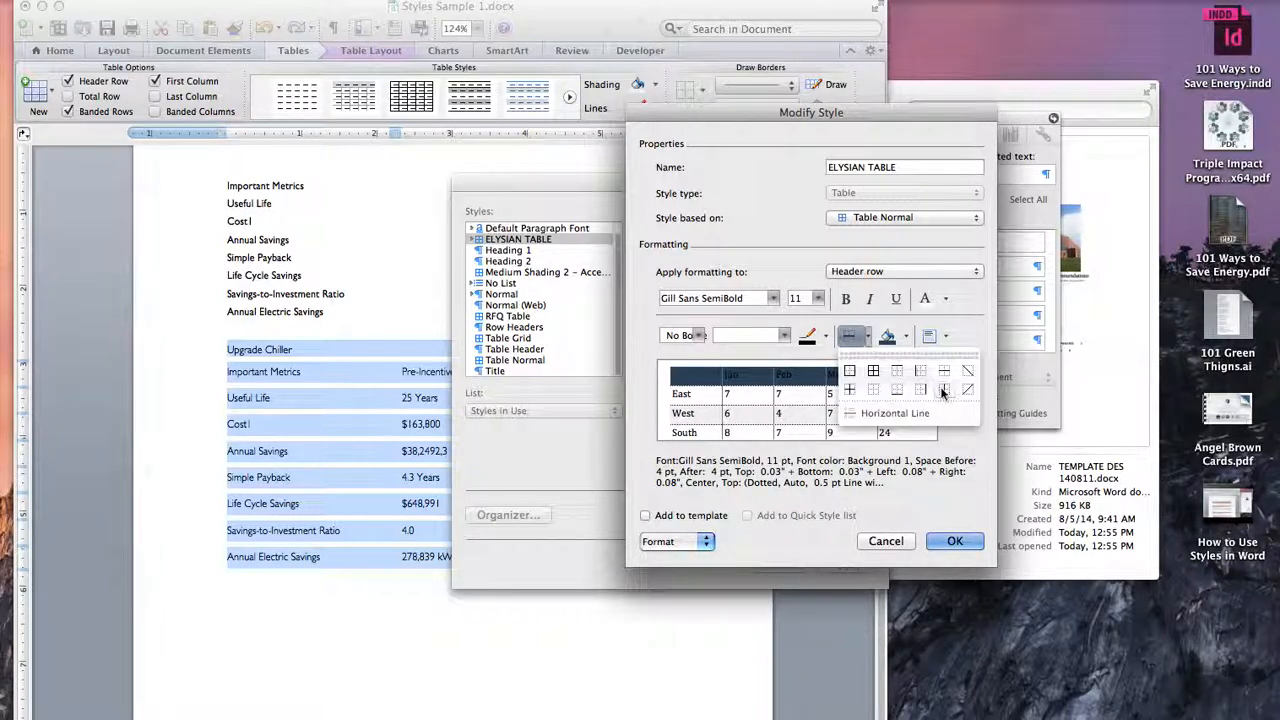
pyautogui.click(944, 390)
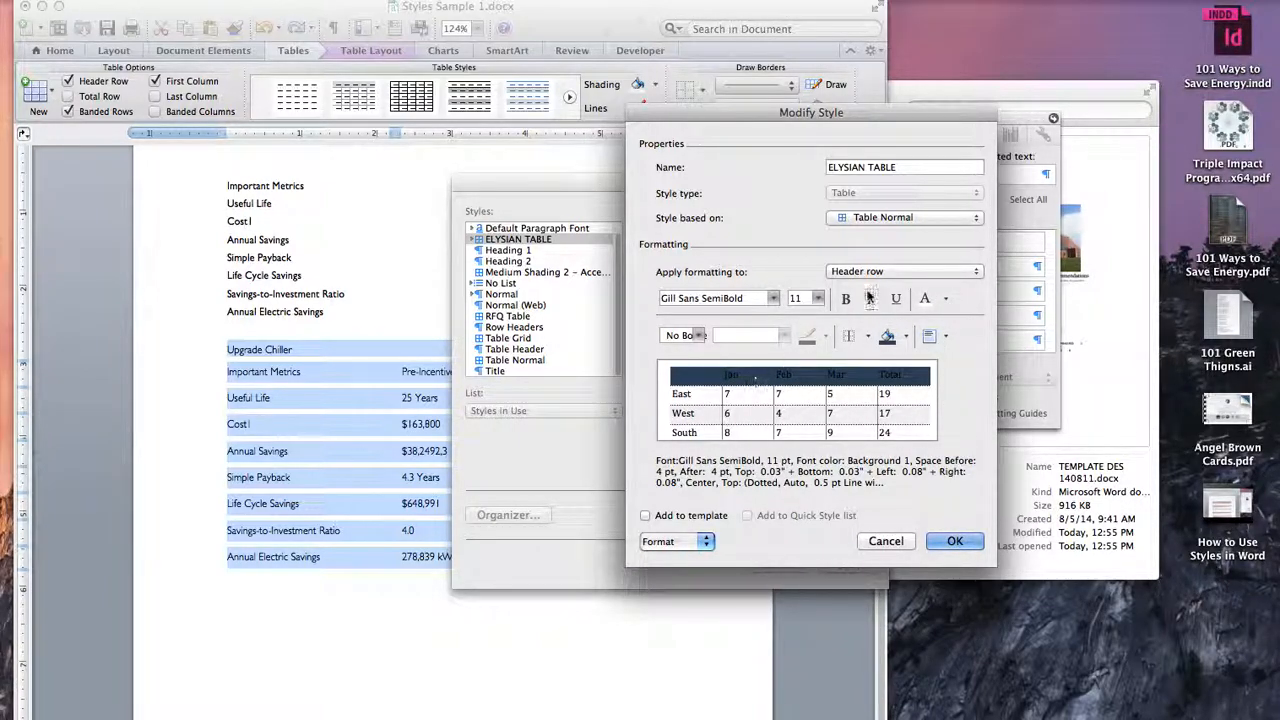
# Step: Fill the style's first column with the white theme colour and align its cell contents centre left
pyautogui.click(893, 272)
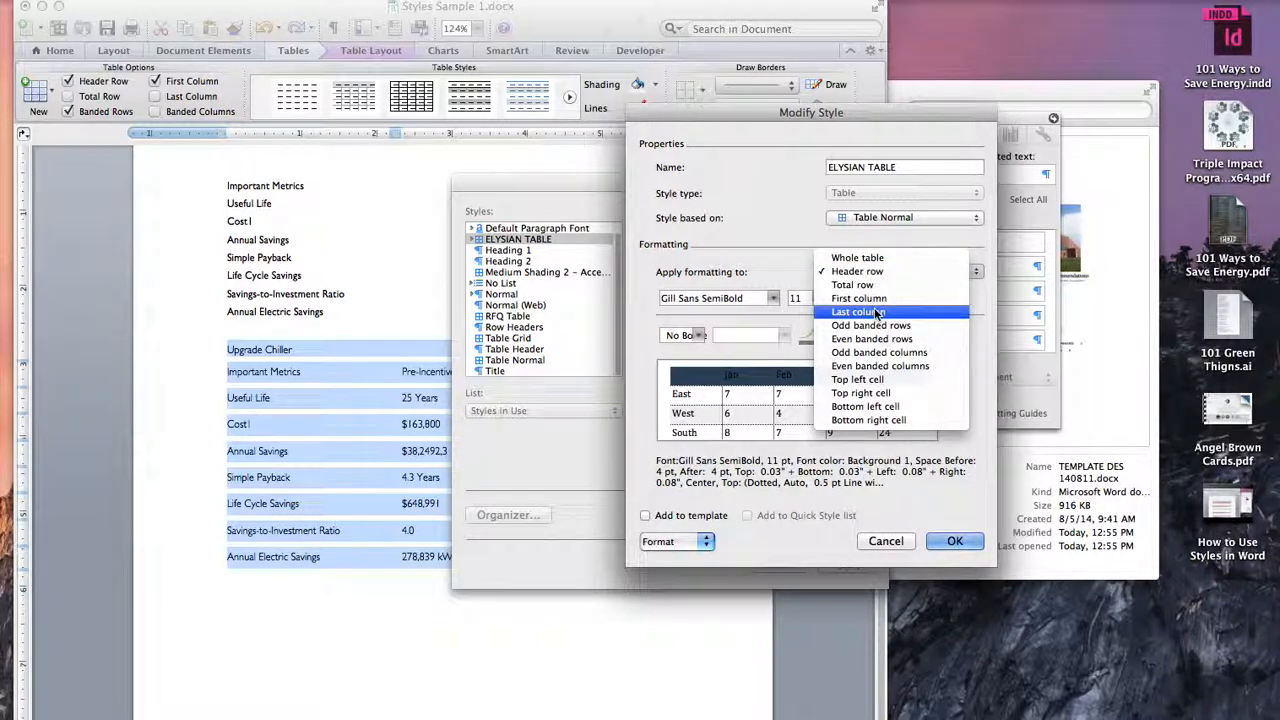
pyautogui.click(877, 300)
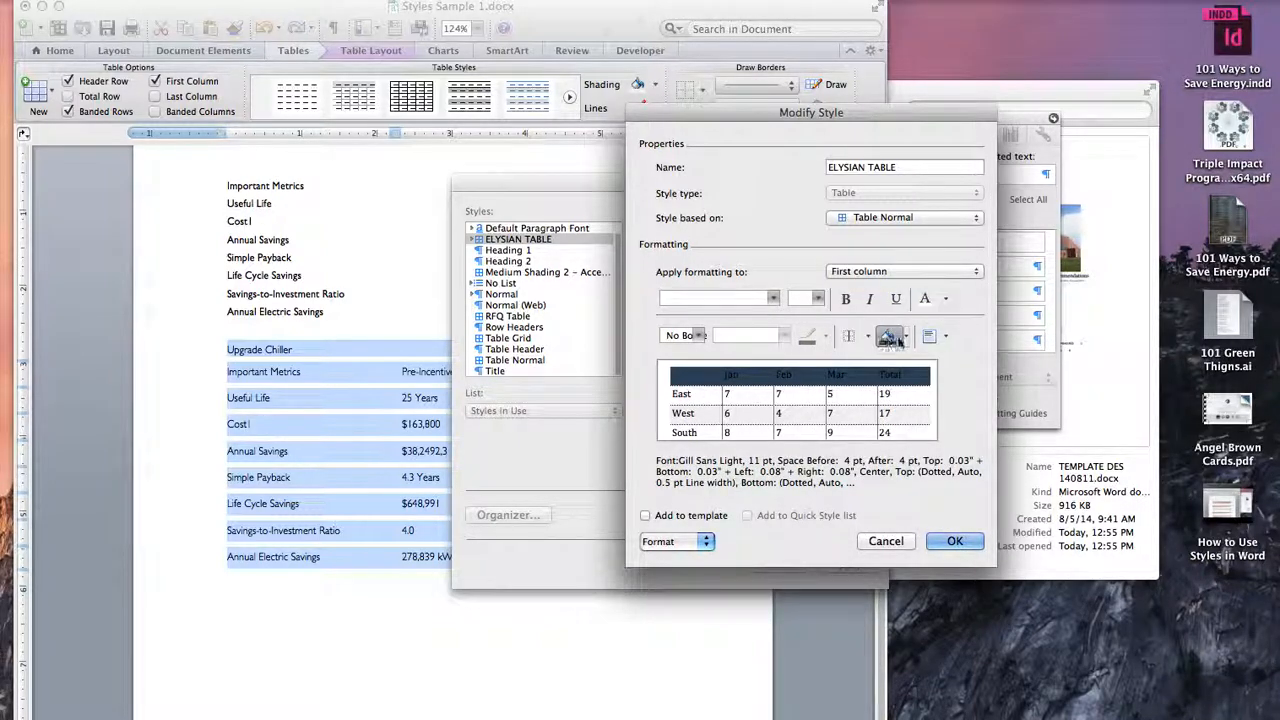
pyautogui.click(908, 340)
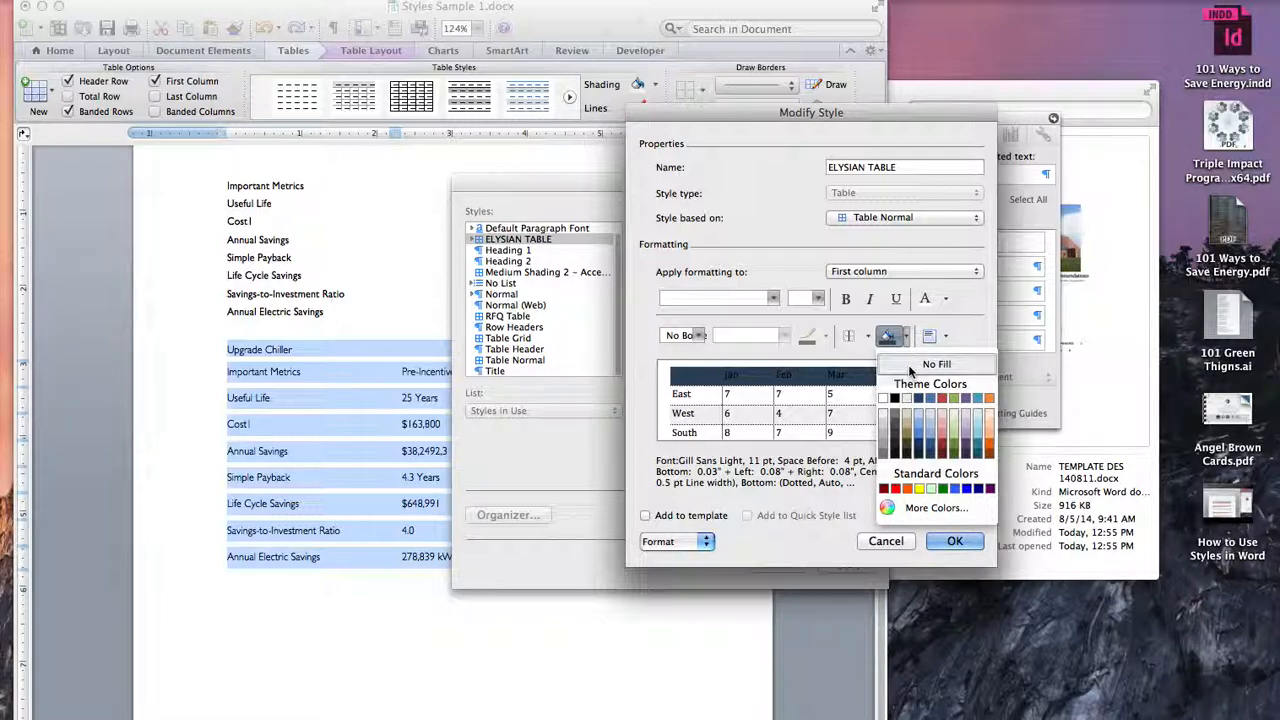
pyautogui.click(912, 370)
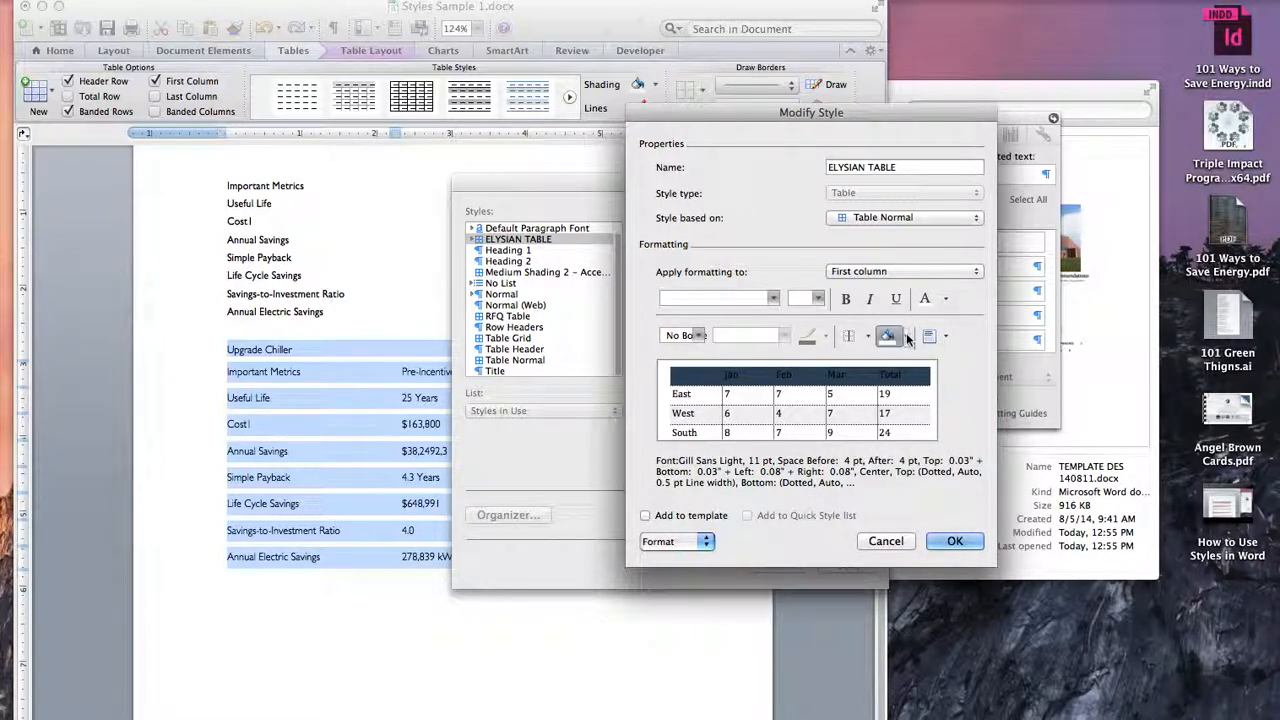
pyautogui.click(908, 339)
pyautogui.click(884, 399)
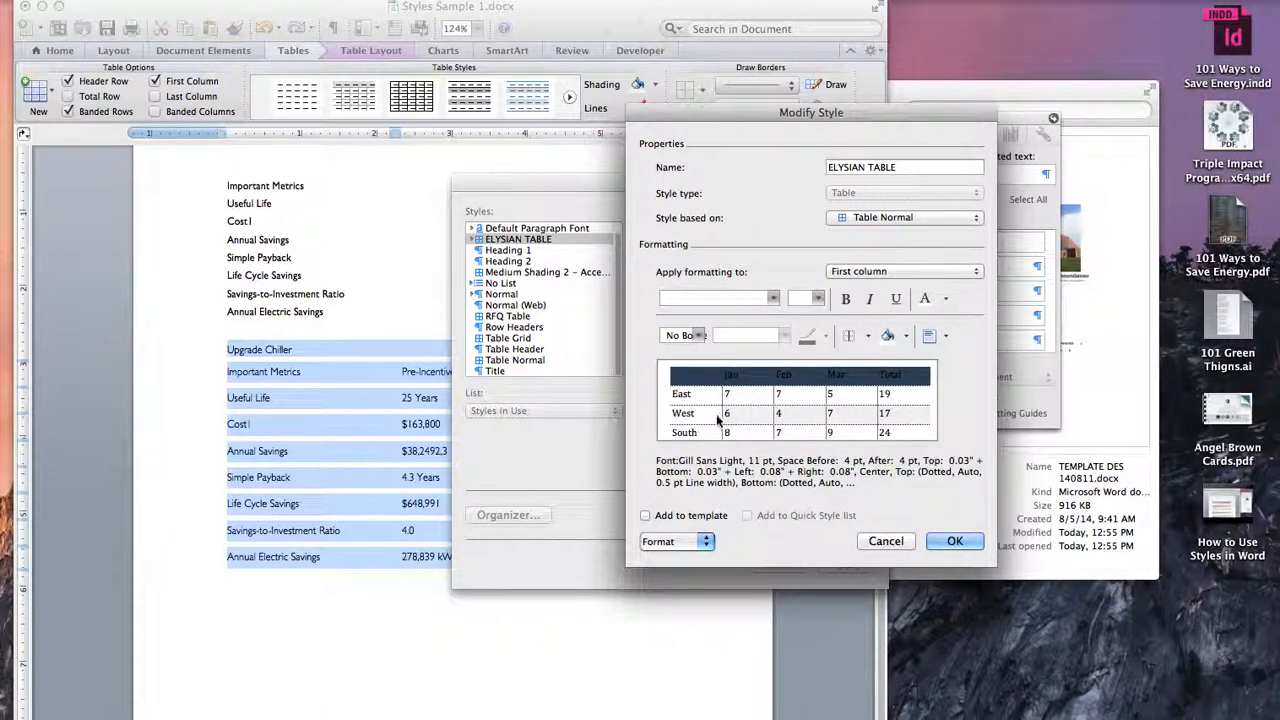
pyautogui.click(948, 338)
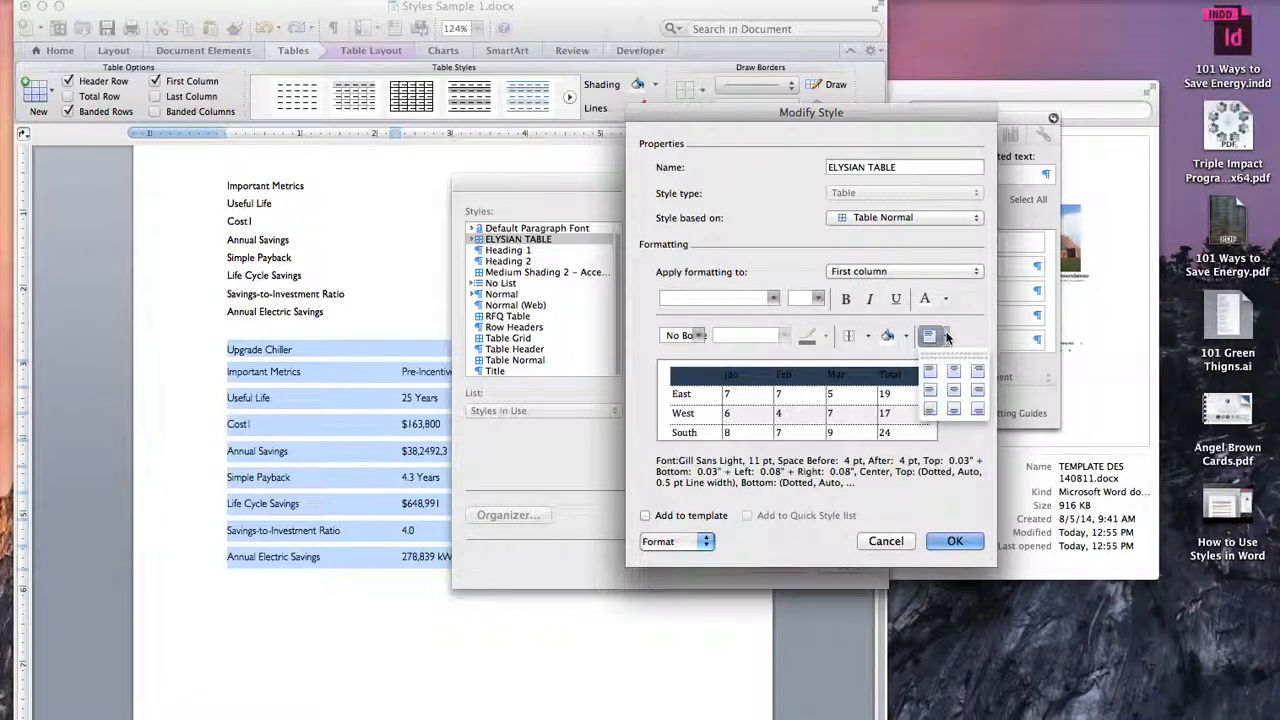
pyautogui.click(930, 391)
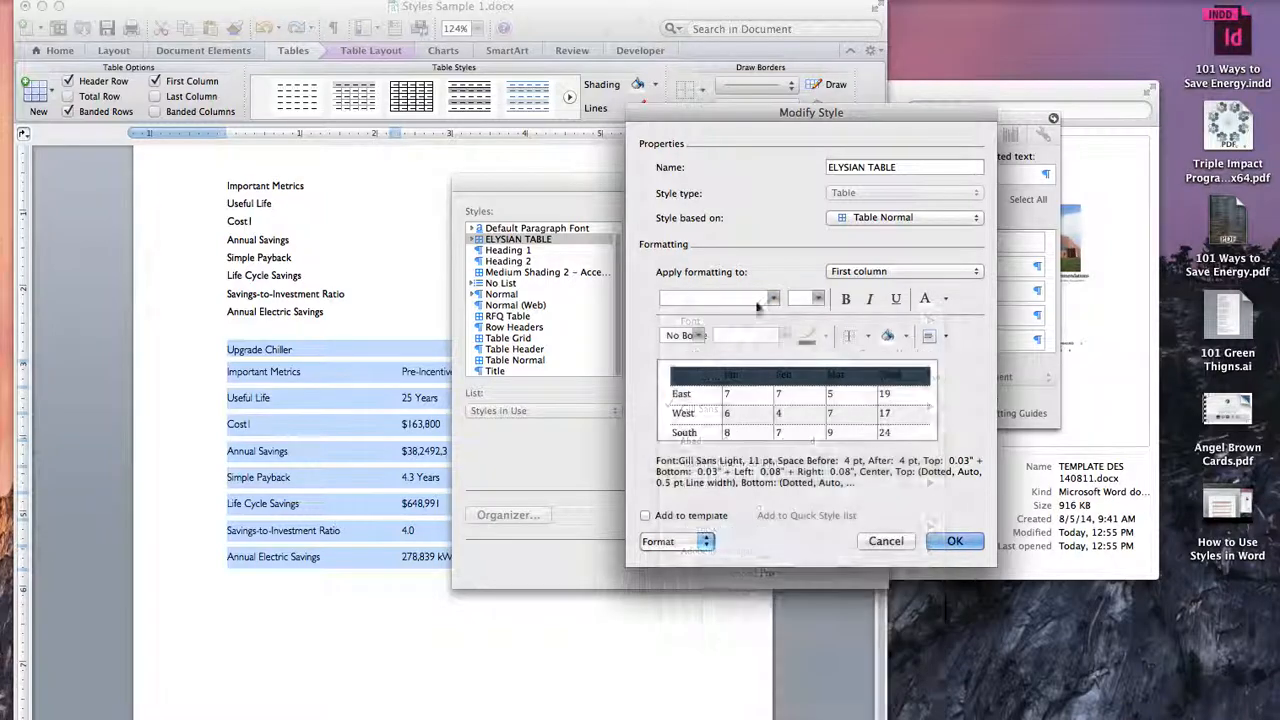
# Step: Set the first column's font to Gill Sans Regular at 11 pt
pyautogui.click(774, 299)
pyautogui.moveTo(755, 413)
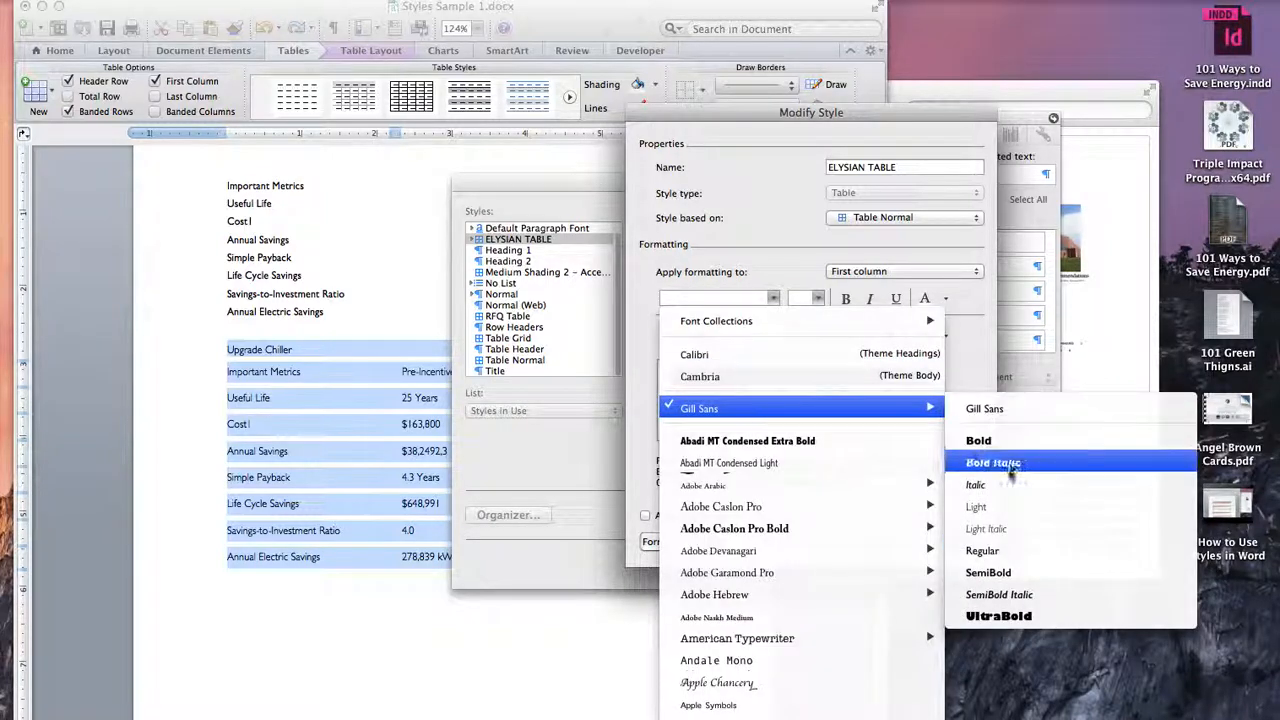
pyautogui.click(982, 550)
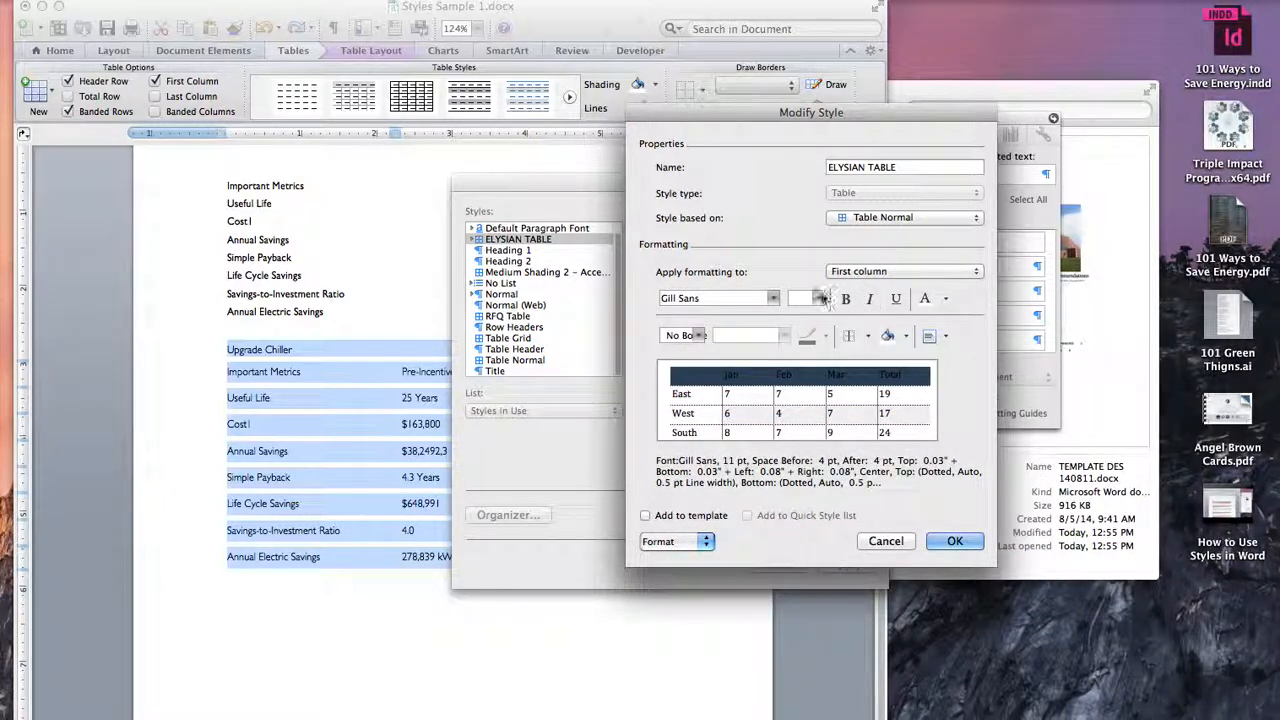
pyautogui.click(818, 299)
pyautogui.click(818, 299)
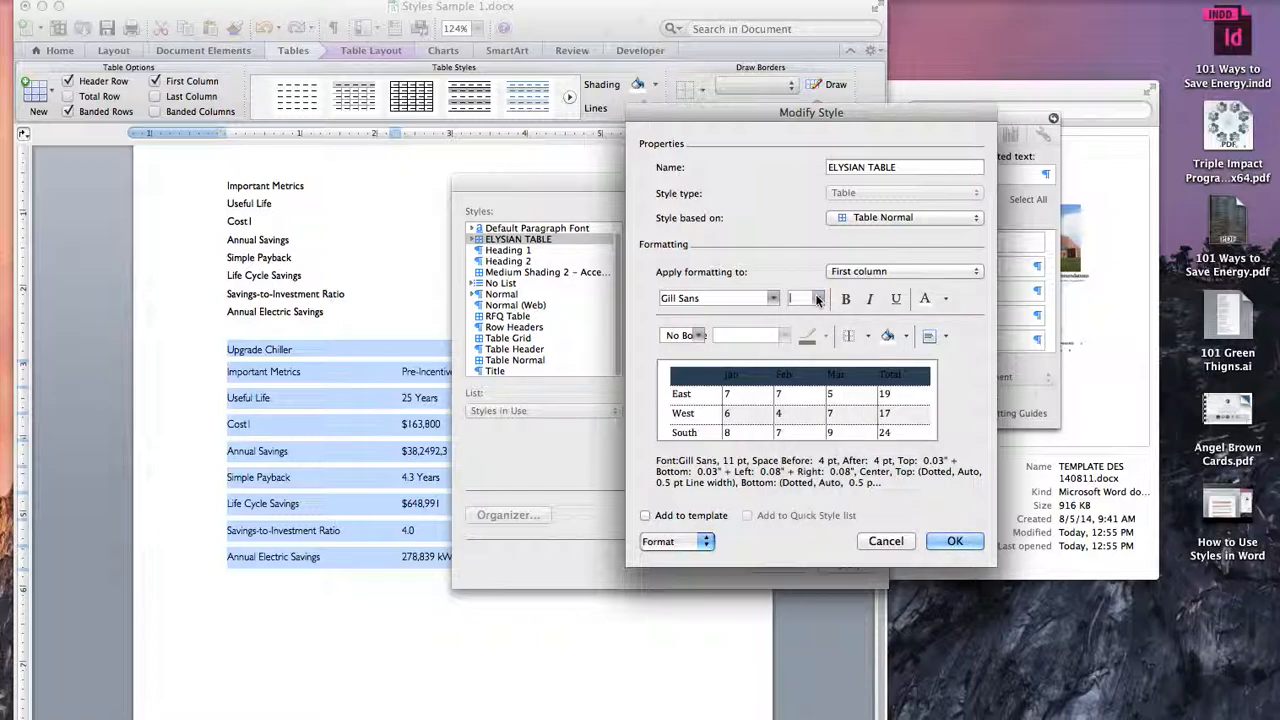
pyautogui.click(818, 299)
pyautogui.click(820, 343)
# Step: Centre the cell contents of the style's odd banded rows horizontally and vertically
pyautogui.click(866, 278)
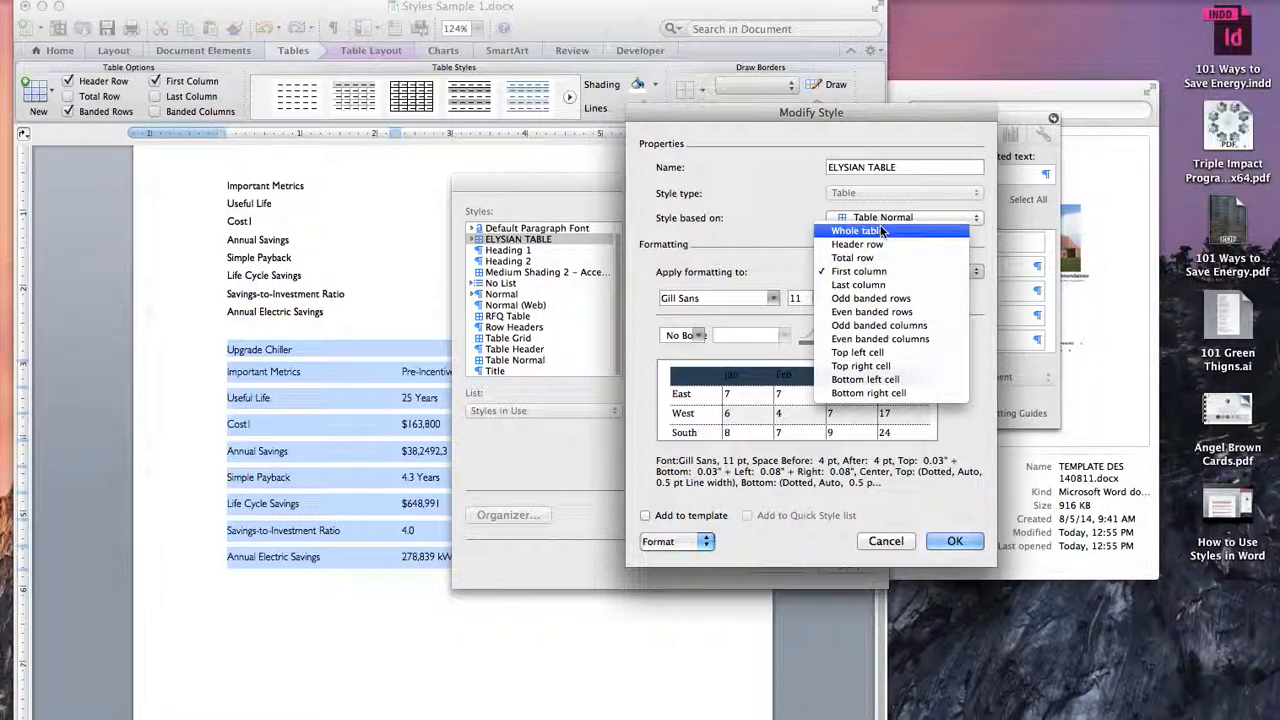
pyautogui.click(881, 231)
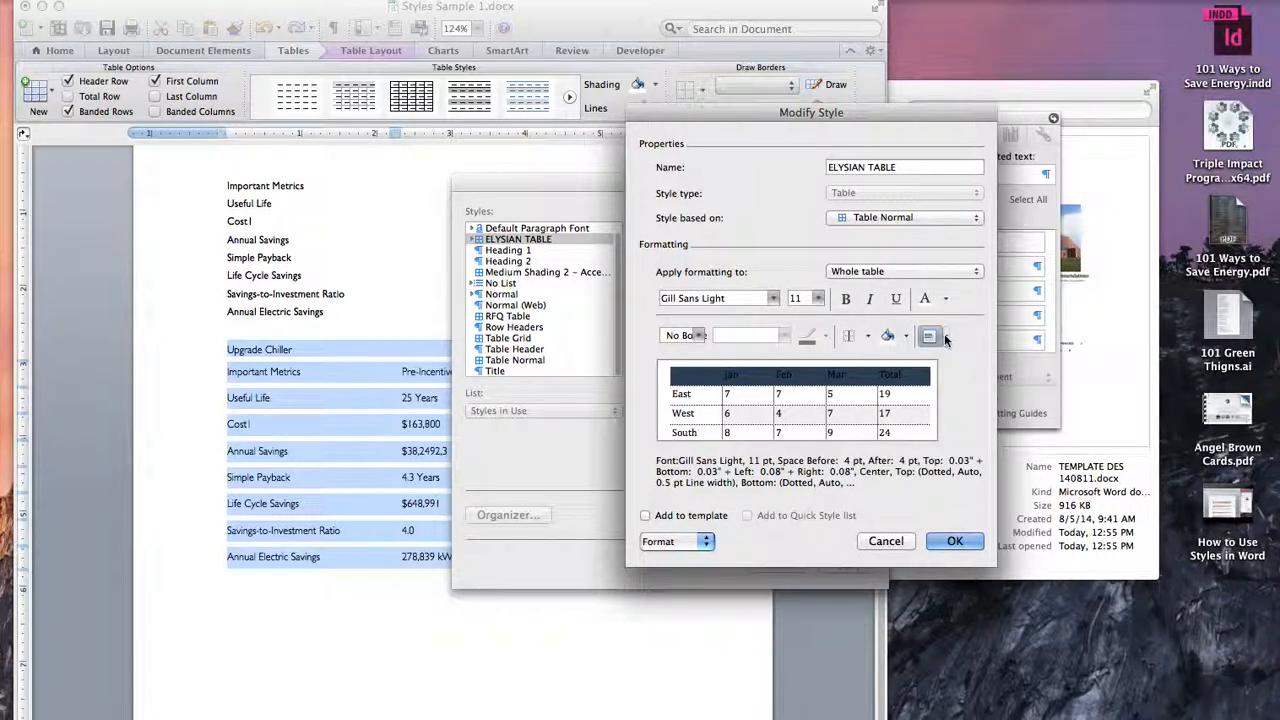
pyautogui.click(905, 272)
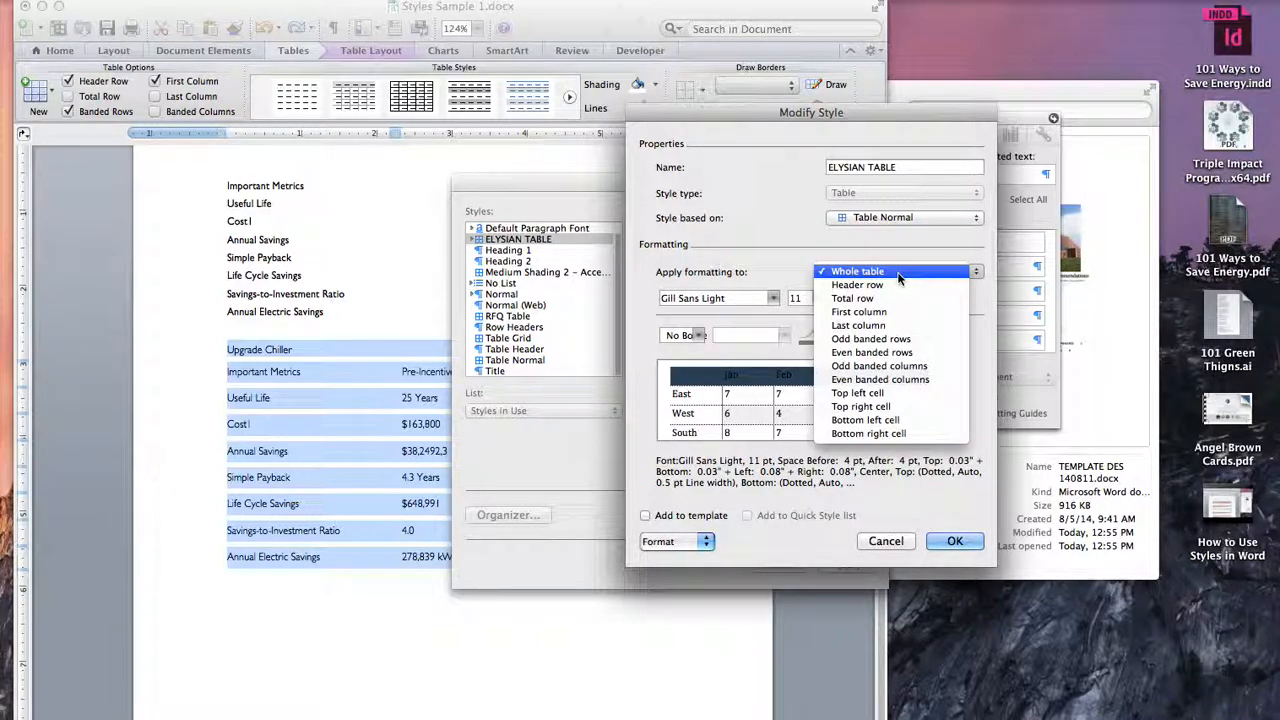
pyautogui.click(899, 339)
pyautogui.click(948, 337)
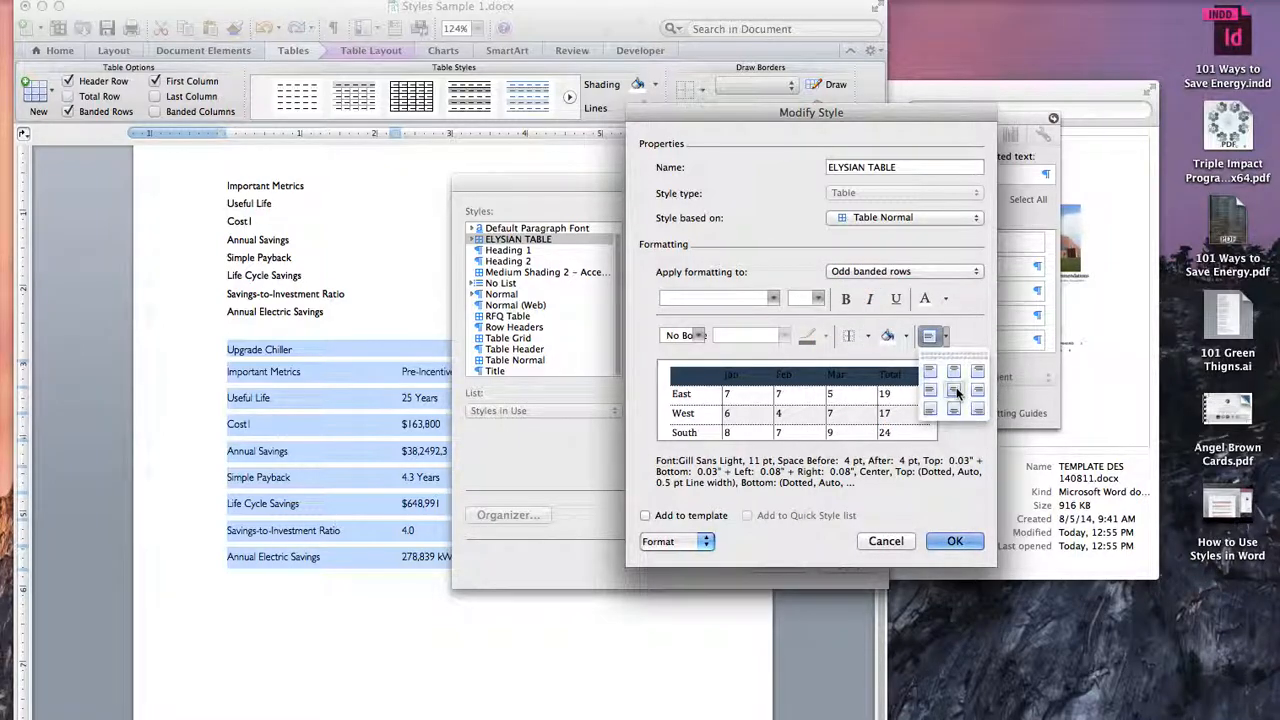
pyautogui.click(955, 394)
# Step: Centre the cell contents of the style's even banded rows horizontally and vertically
pyautogui.click(914, 272)
pyautogui.click(910, 286)
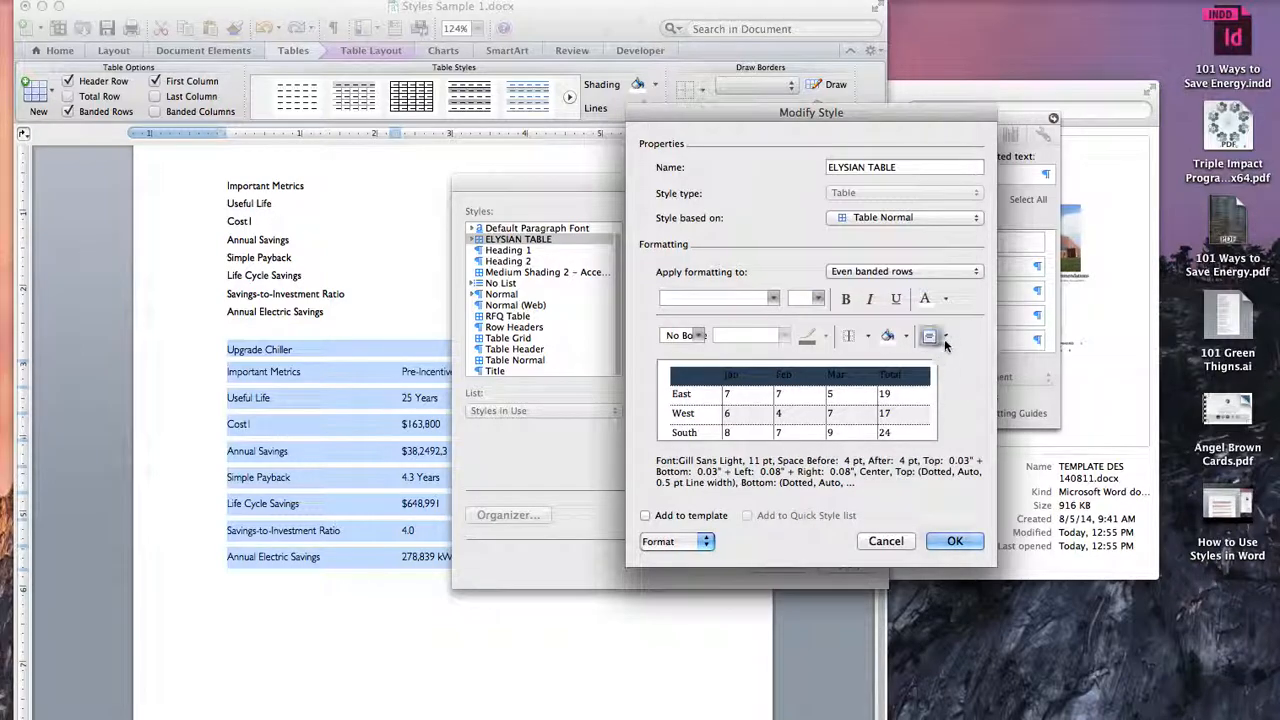
pyautogui.click(944, 337)
pyautogui.click(960, 398)
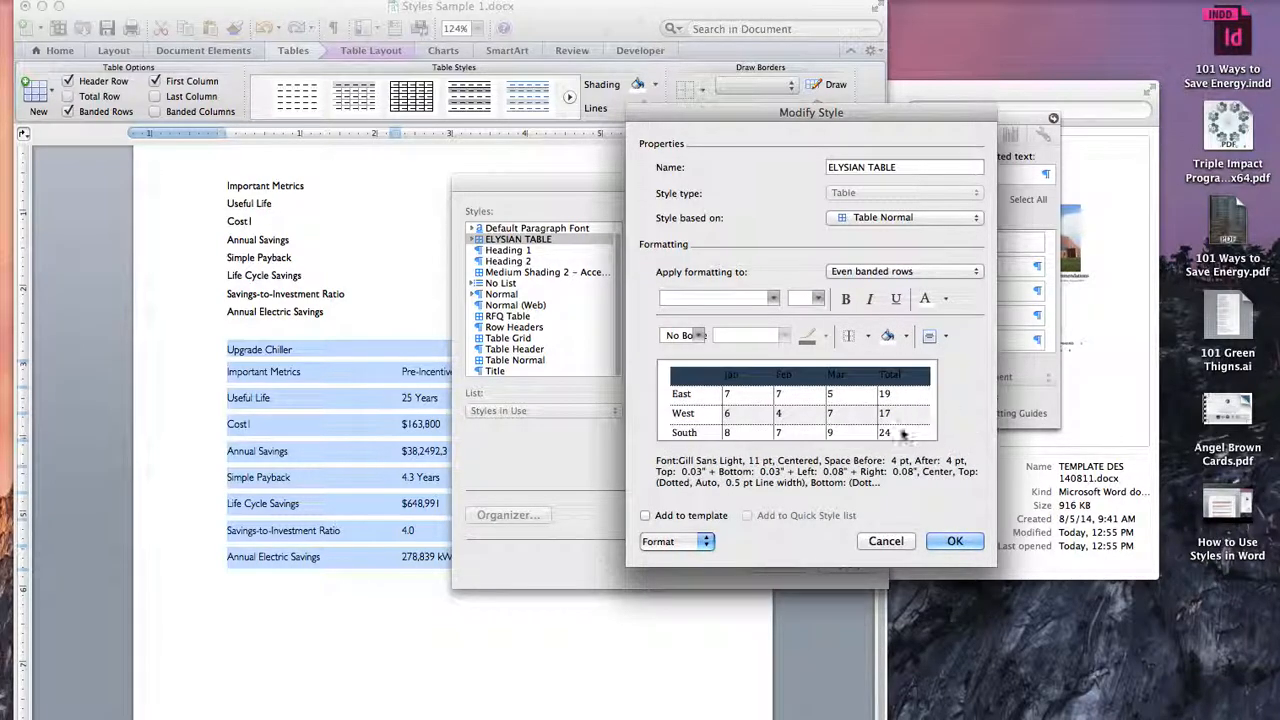
# Step: Save the style changes and apply ELYSIAN TABLE to the lower table
pyautogui.click(955, 541)
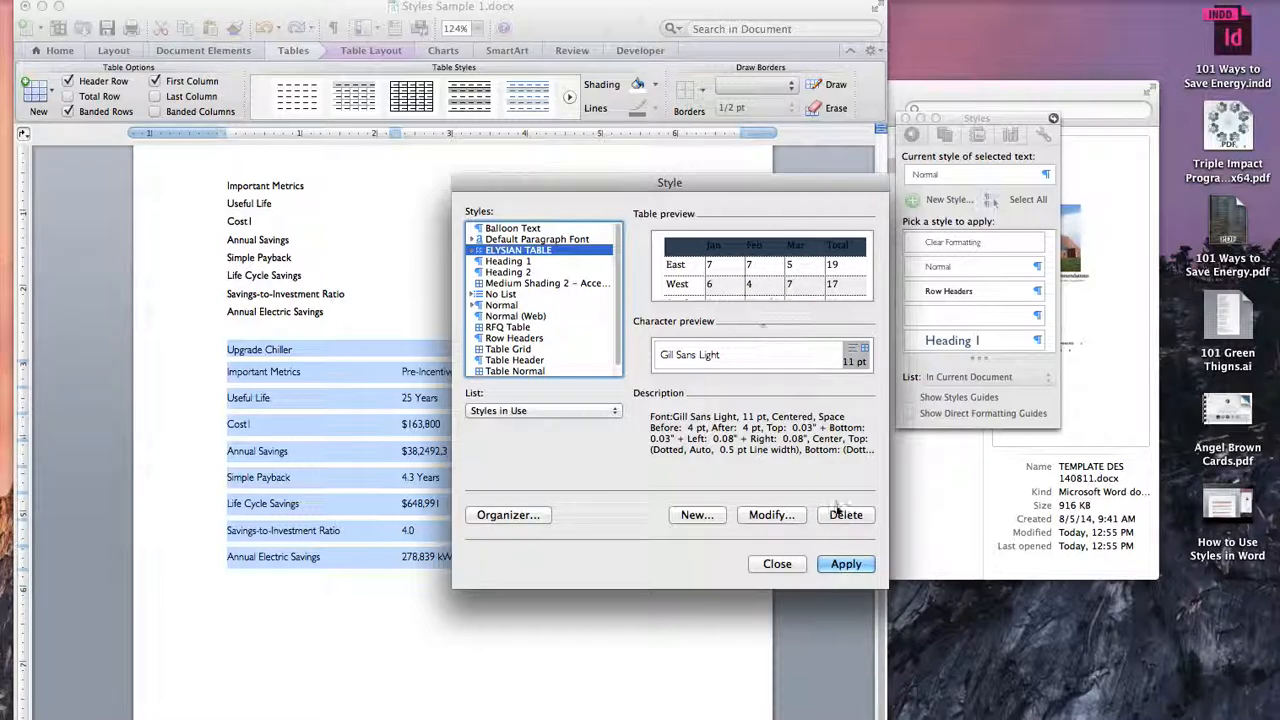
pyautogui.click(845, 563)
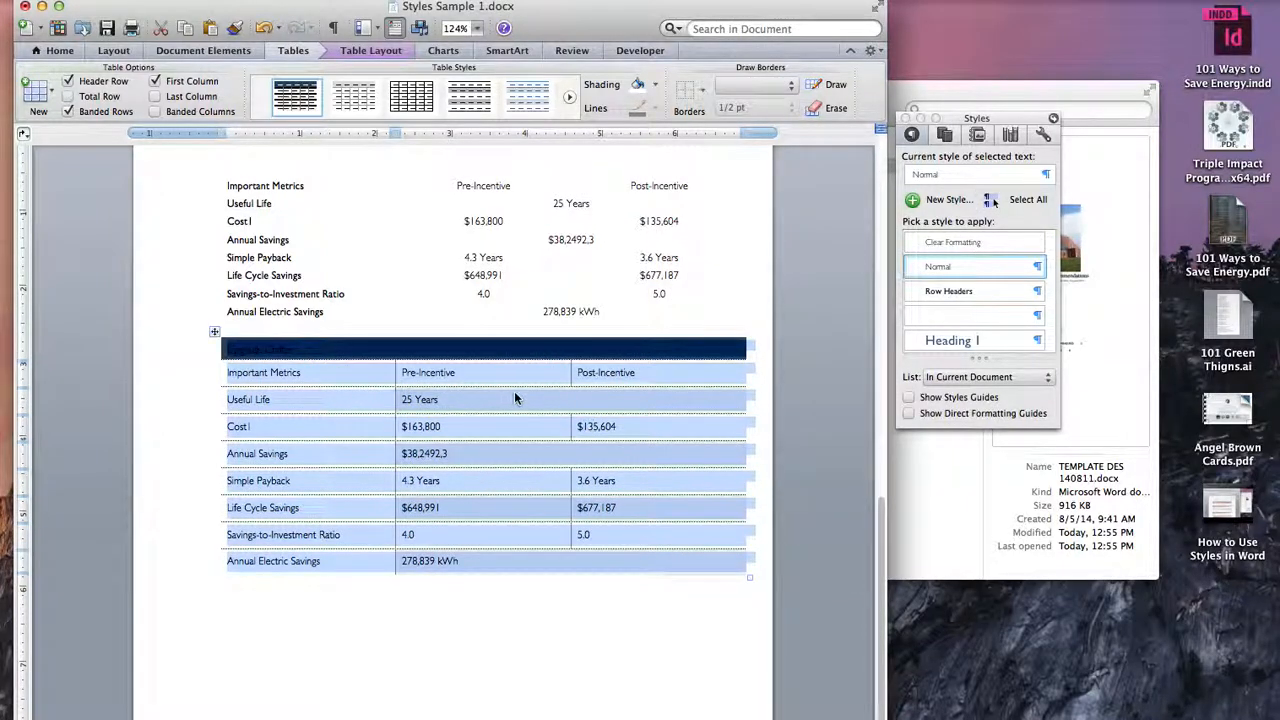
pyautogui.click(556, 374)
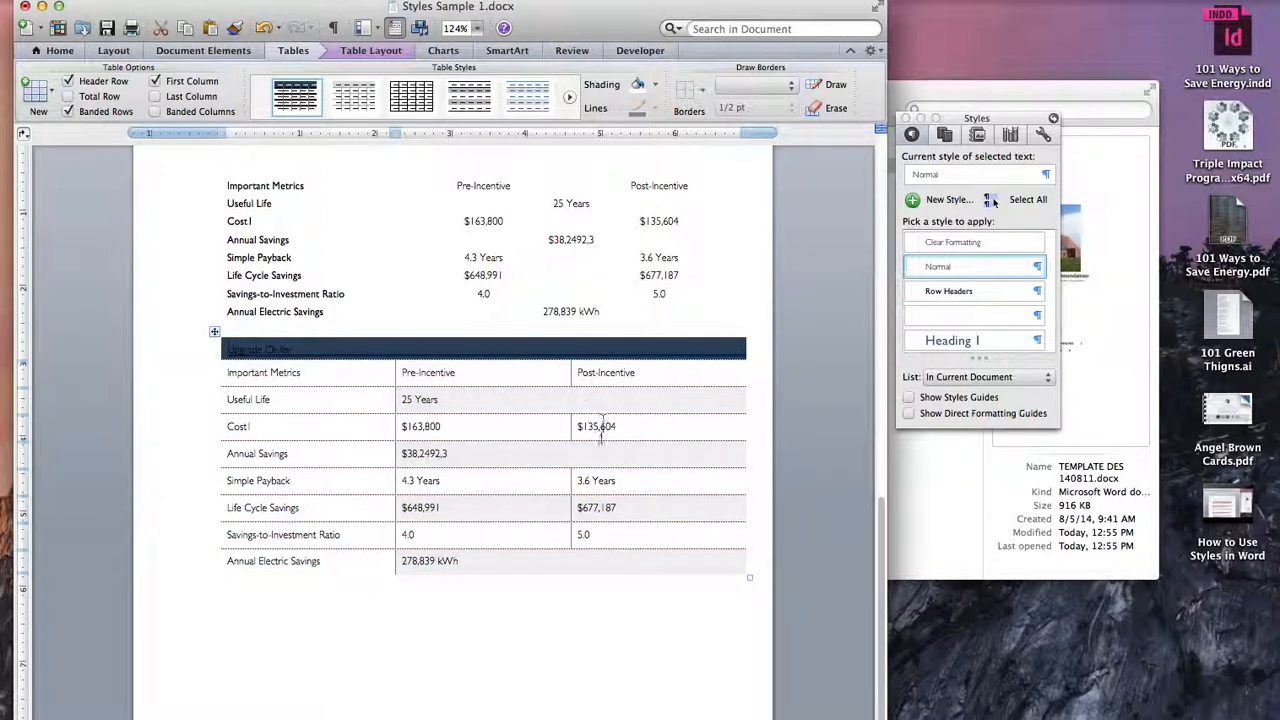
pyautogui.click(374, 349)
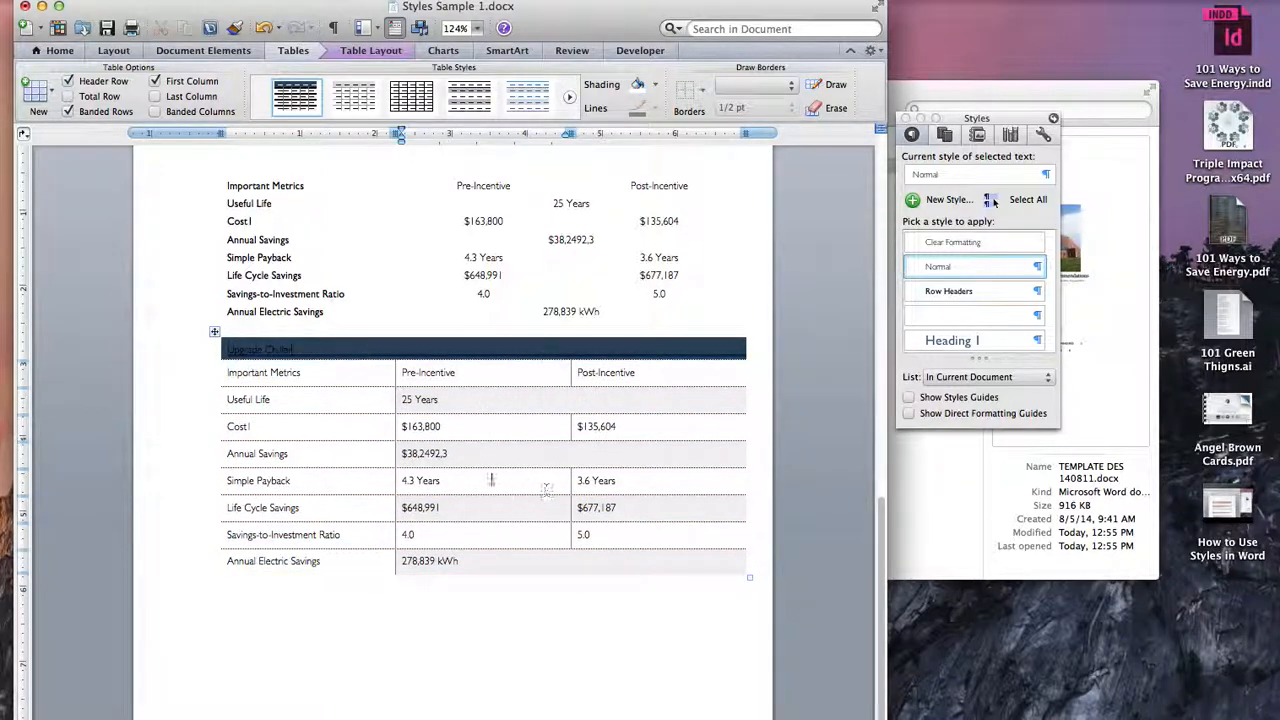
# Step: Reopen the ELYSIAN TABLE style for editing with the lower table selected and reapply the white theme font colour to its header row
pyautogui.click(214, 331)
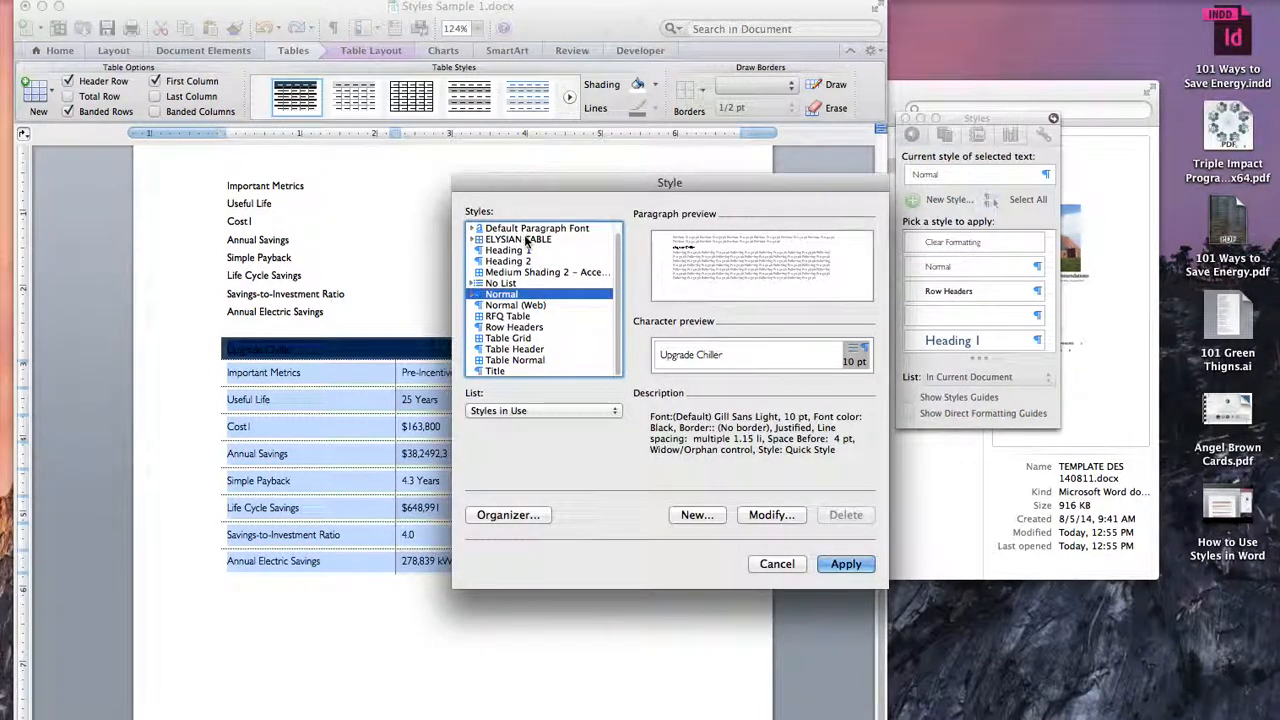
pyautogui.click(542, 240)
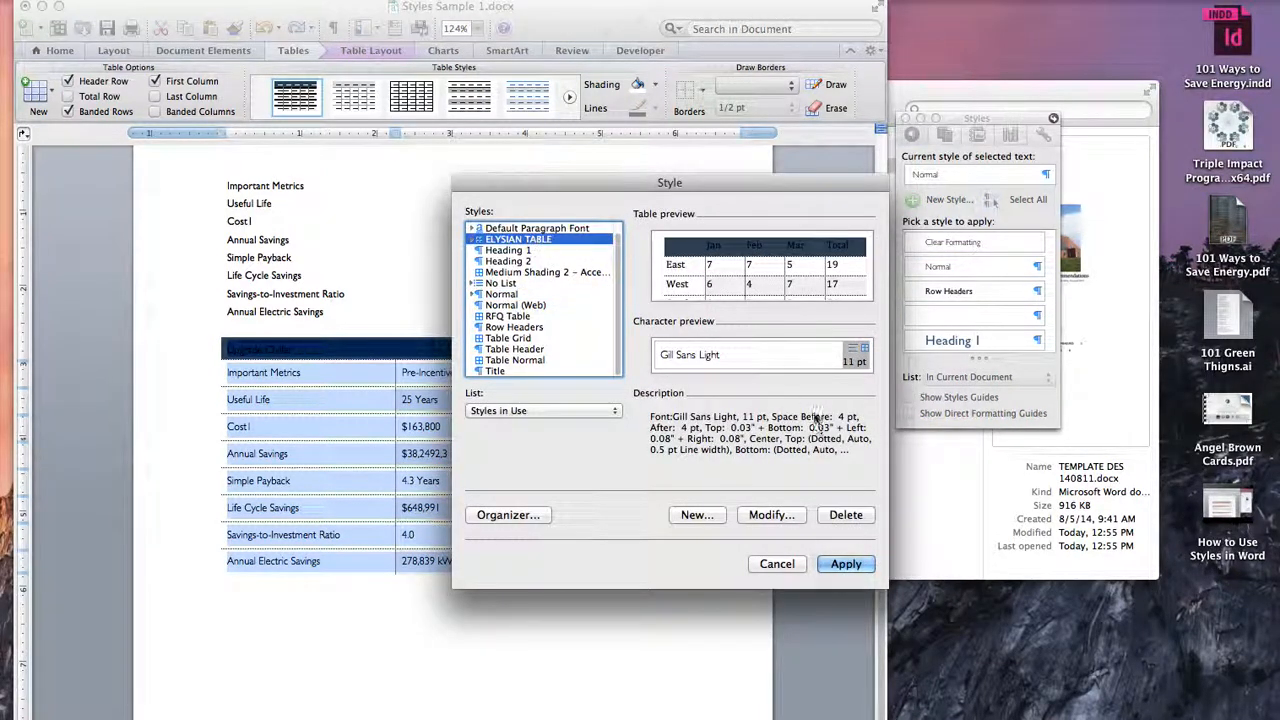
pyautogui.click(771, 514)
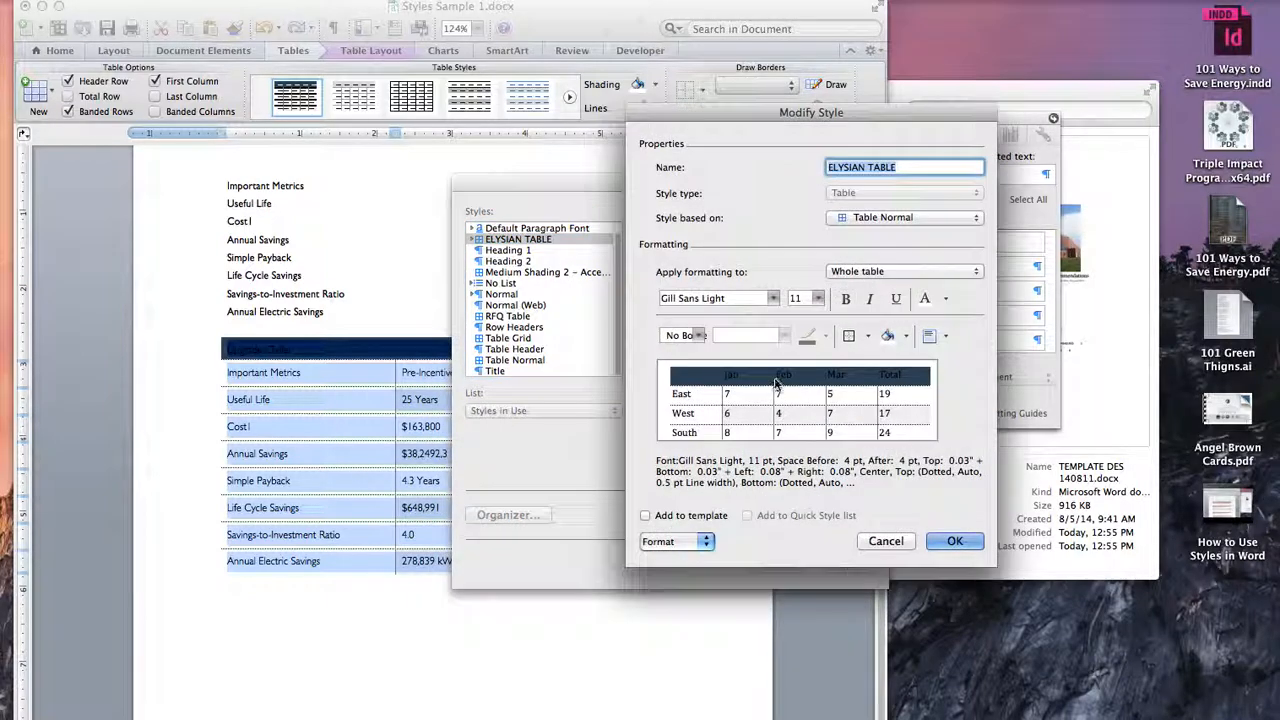
pyautogui.click(908, 271)
pyautogui.click(883, 290)
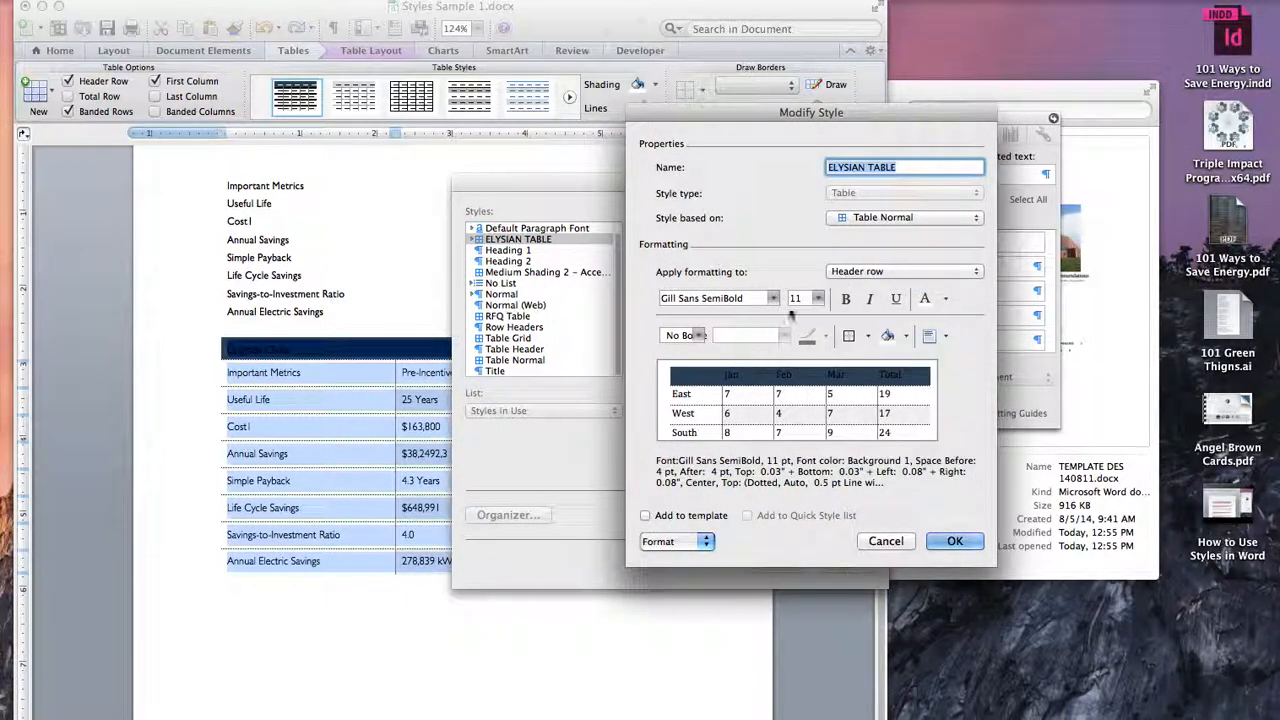
pyautogui.click(944, 298)
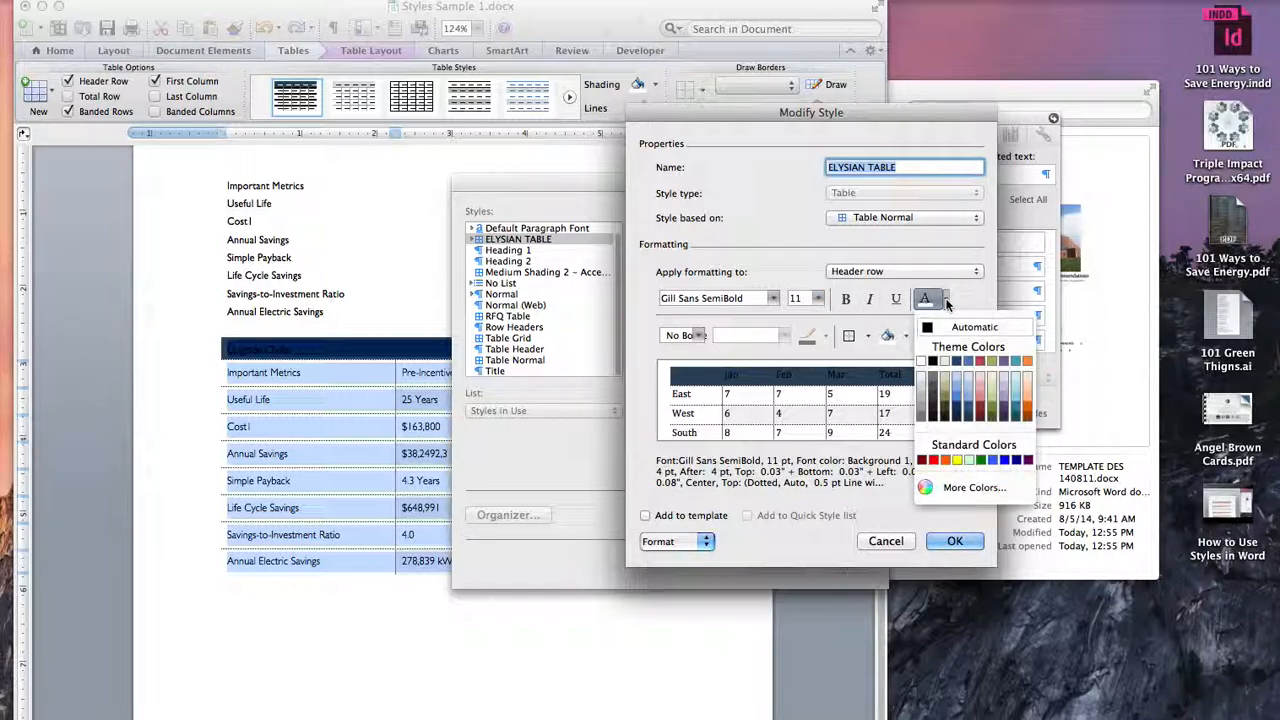
pyautogui.click(921, 362)
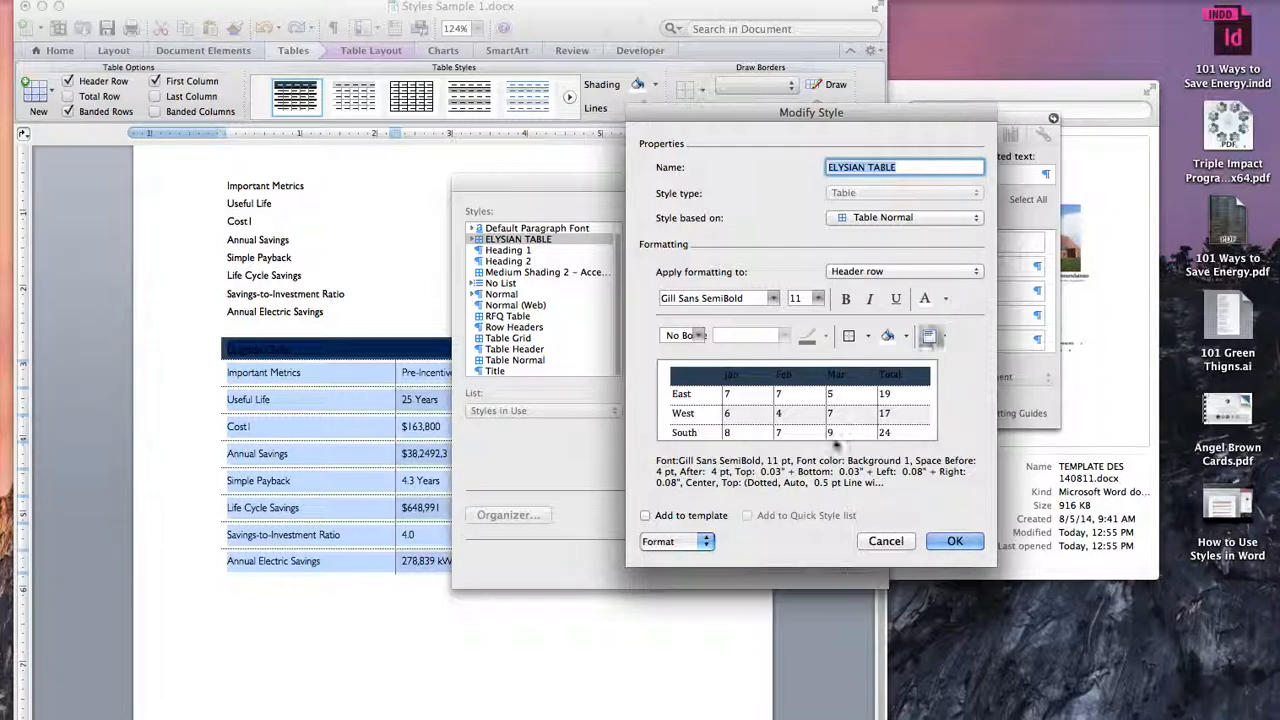
# Step: In the header row's full font settings, reset the font colour to Automatic and back to the white theme colour
pyautogui.click(683, 541)
pyautogui.click(674, 607)
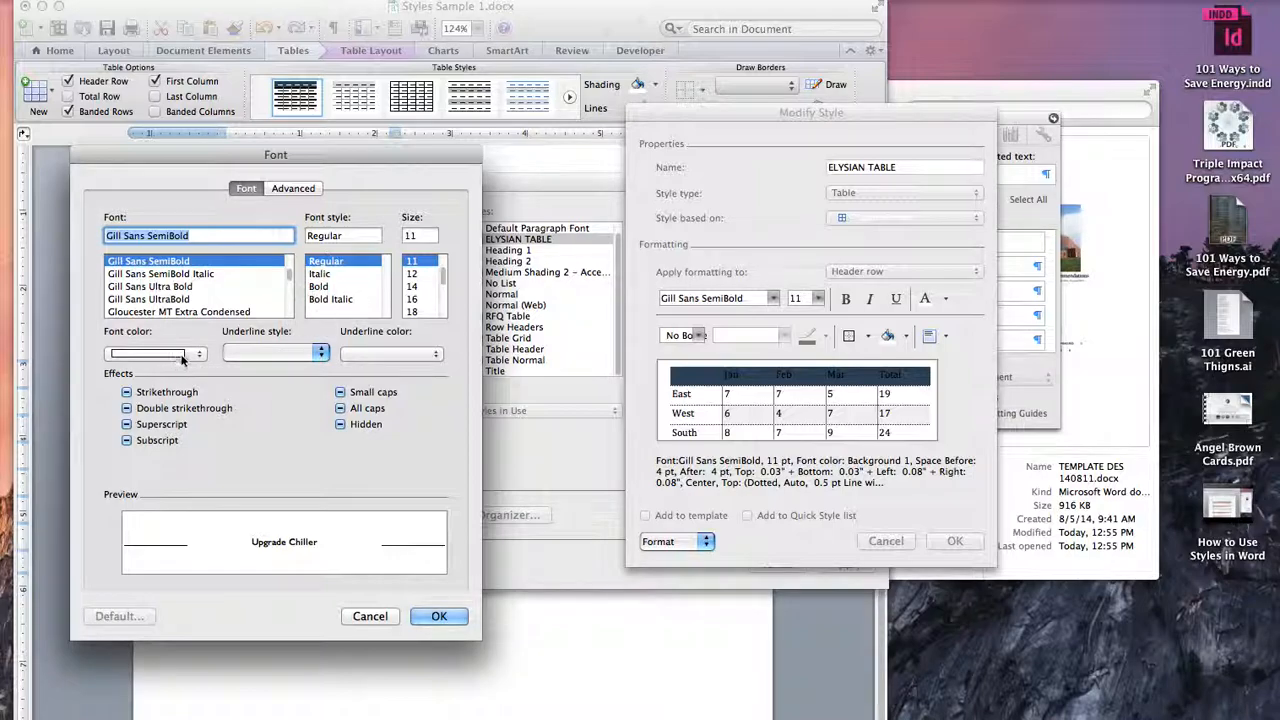
pyautogui.click(182, 356)
pyautogui.click(163, 377)
pyautogui.click(188, 353)
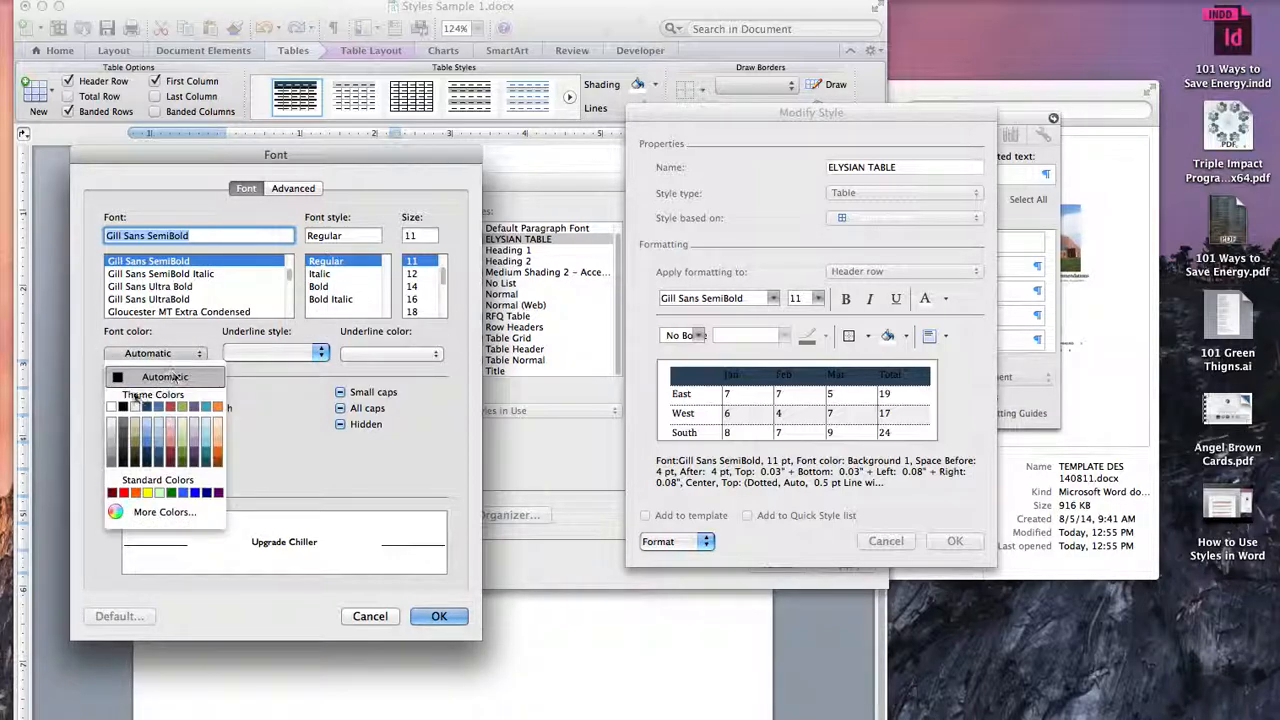
pyautogui.click(110, 408)
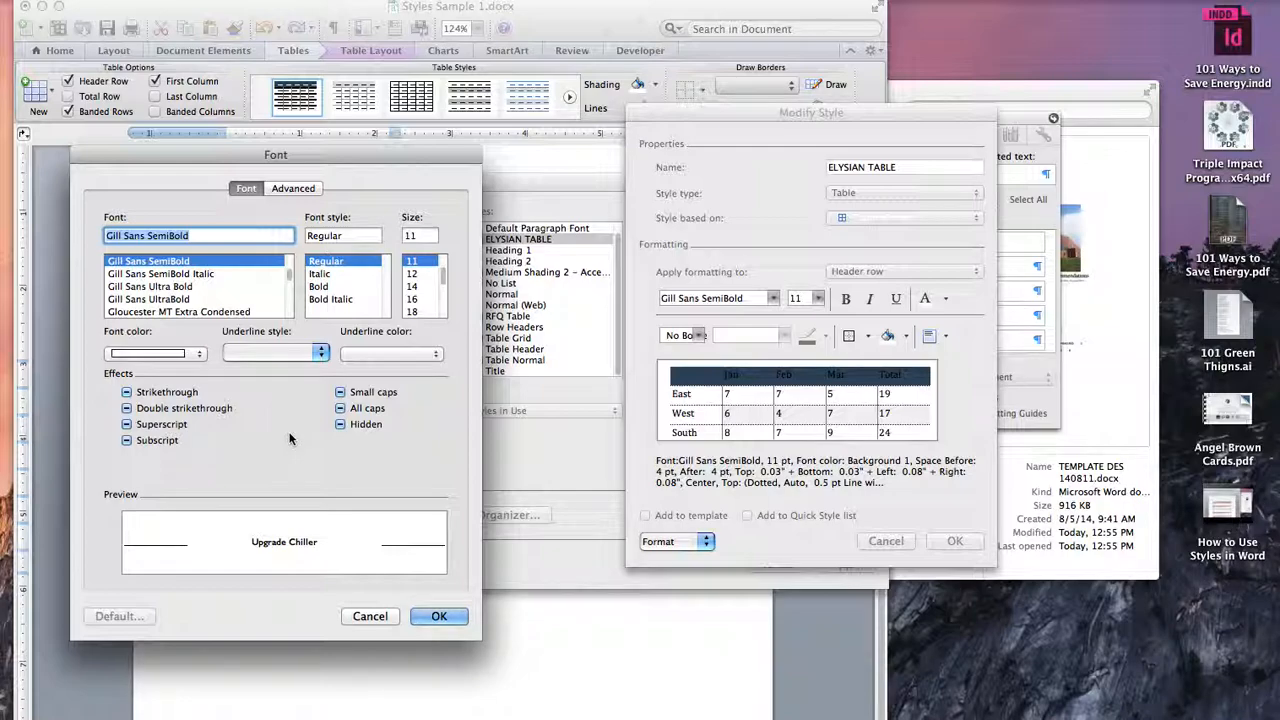
# Step: Turn on the All caps effect for the header row's font
pyautogui.click(290, 188)
pyautogui.click(249, 188)
pyautogui.click(341, 409)
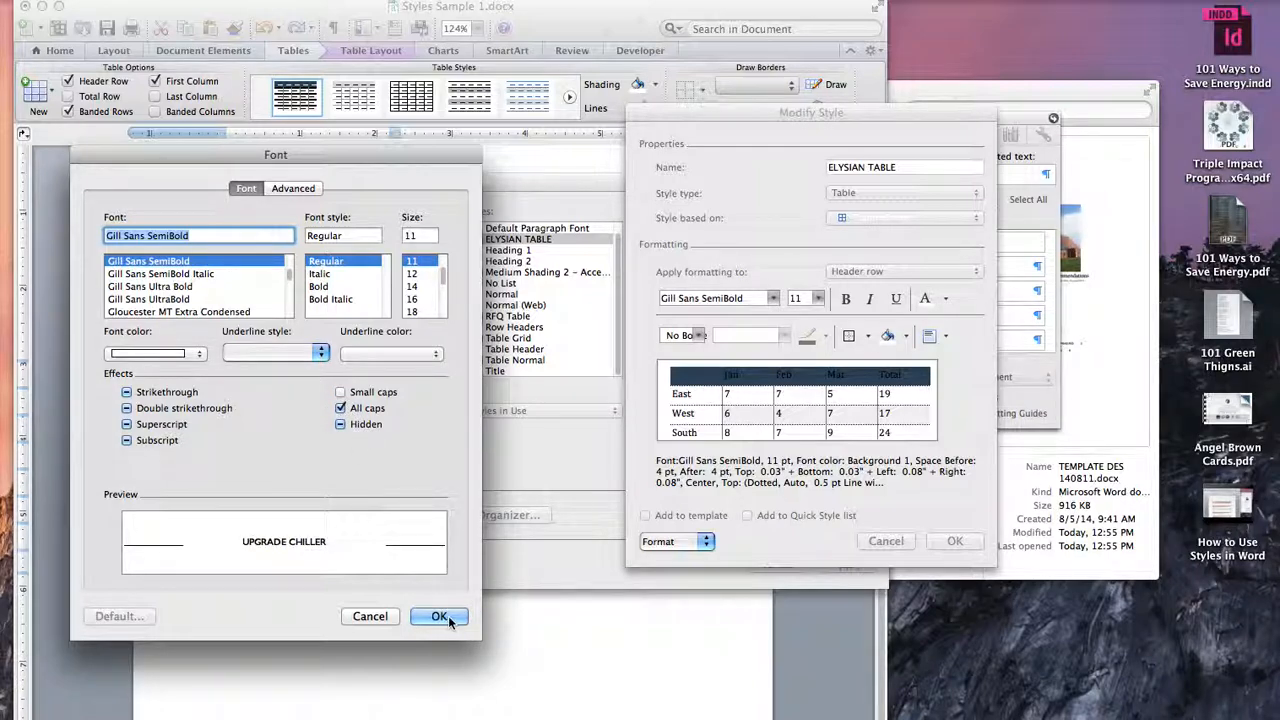
# Step: Clear the Strikethrough, Double strikethrough, Superscript, Subscript and Hidden effects for the header row's font
pyautogui.click(199, 355)
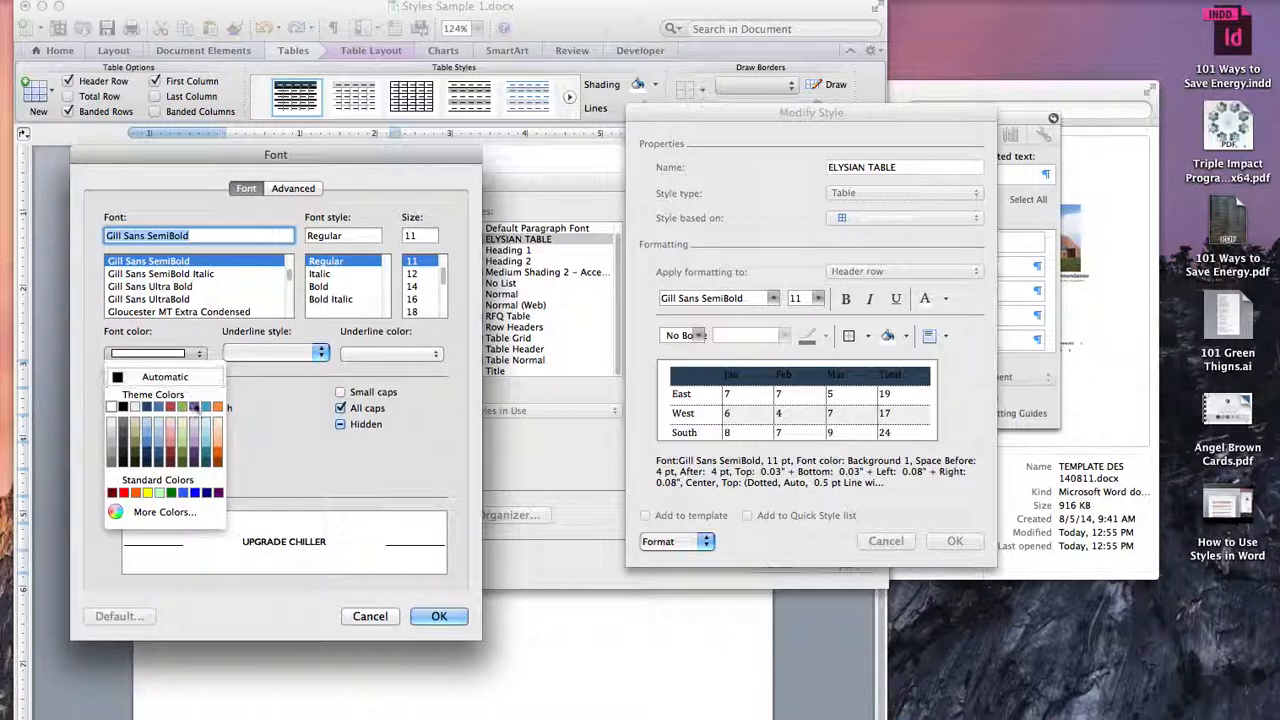
pyautogui.click(265, 344)
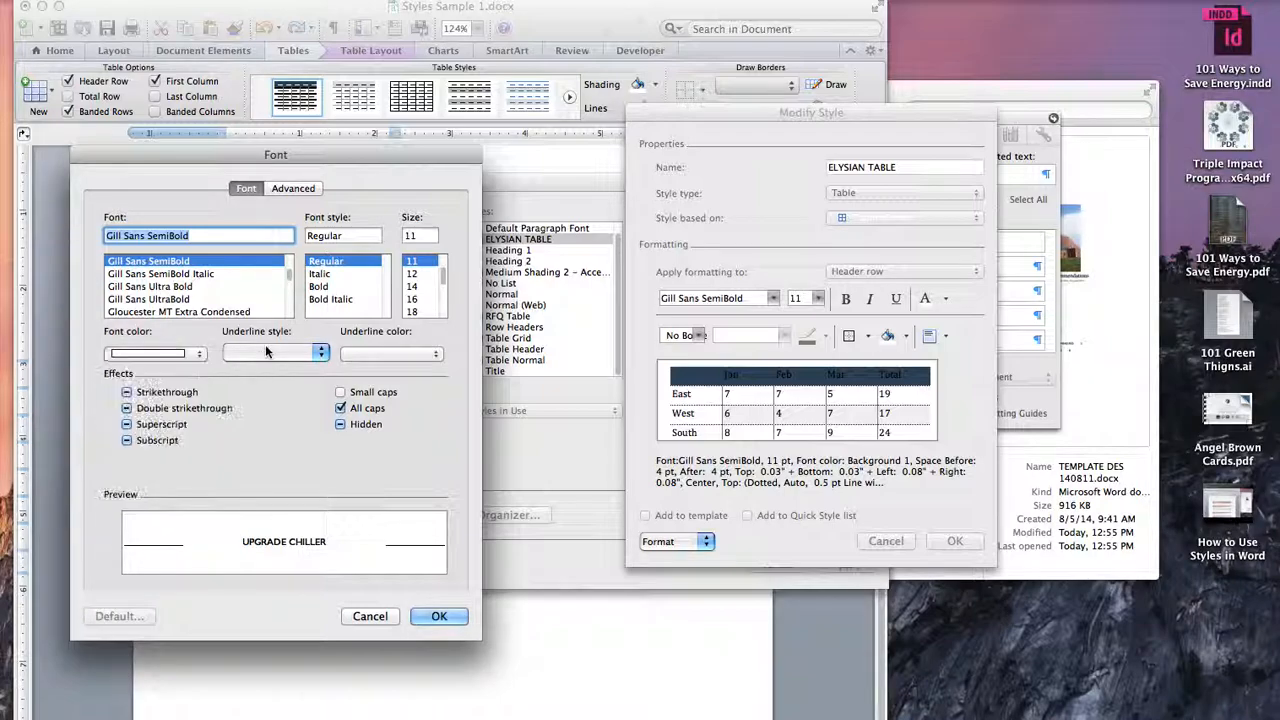
pyautogui.click(127, 393)
pyautogui.click(128, 424)
pyautogui.click(128, 424)
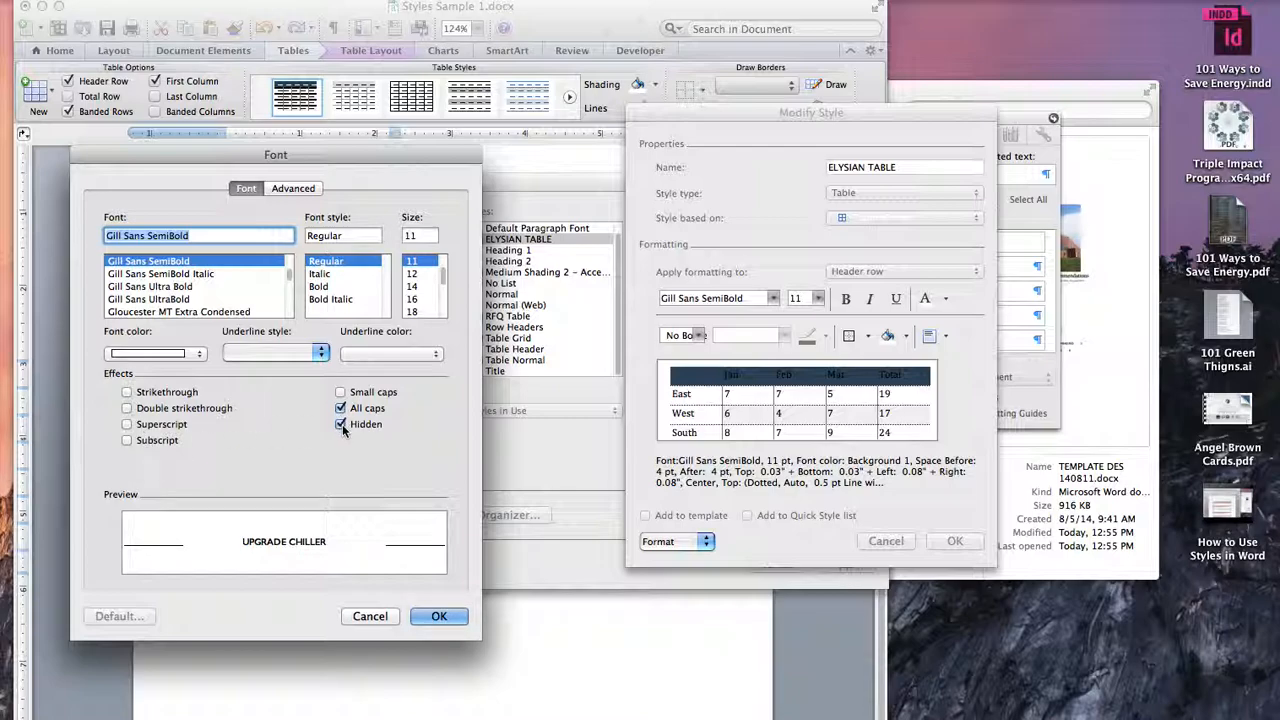
# Step: Try a light blue-grey tint and white as the header row's font colour, settle on a light shade from the white theme column, and accept the font settings
pyautogui.click(190, 356)
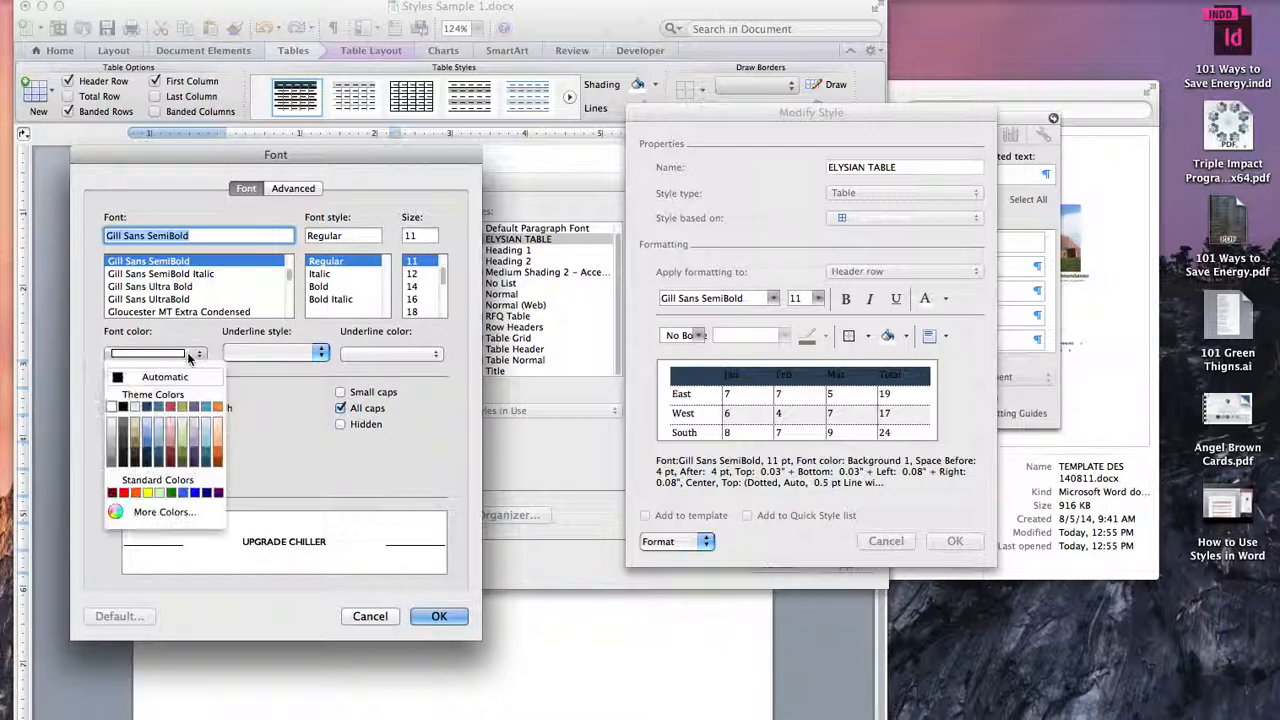
pyautogui.click(162, 436)
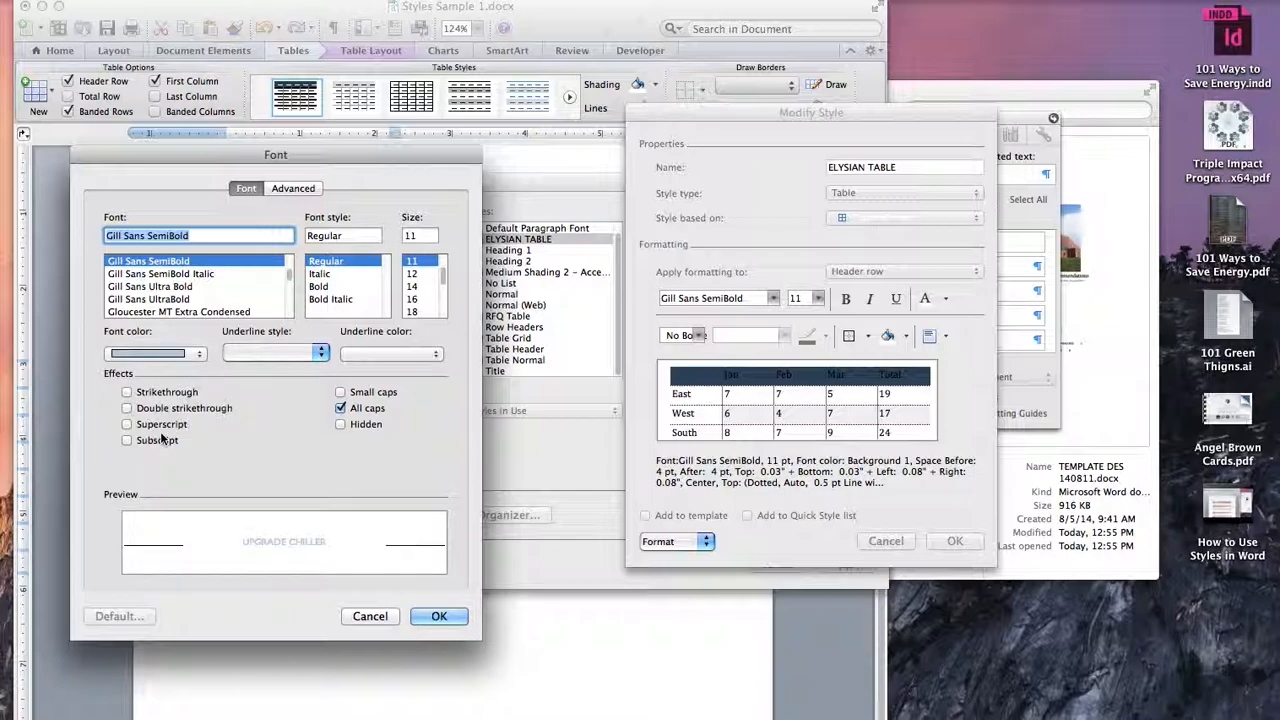
pyautogui.click(160, 353)
pyautogui.click(116, 407)
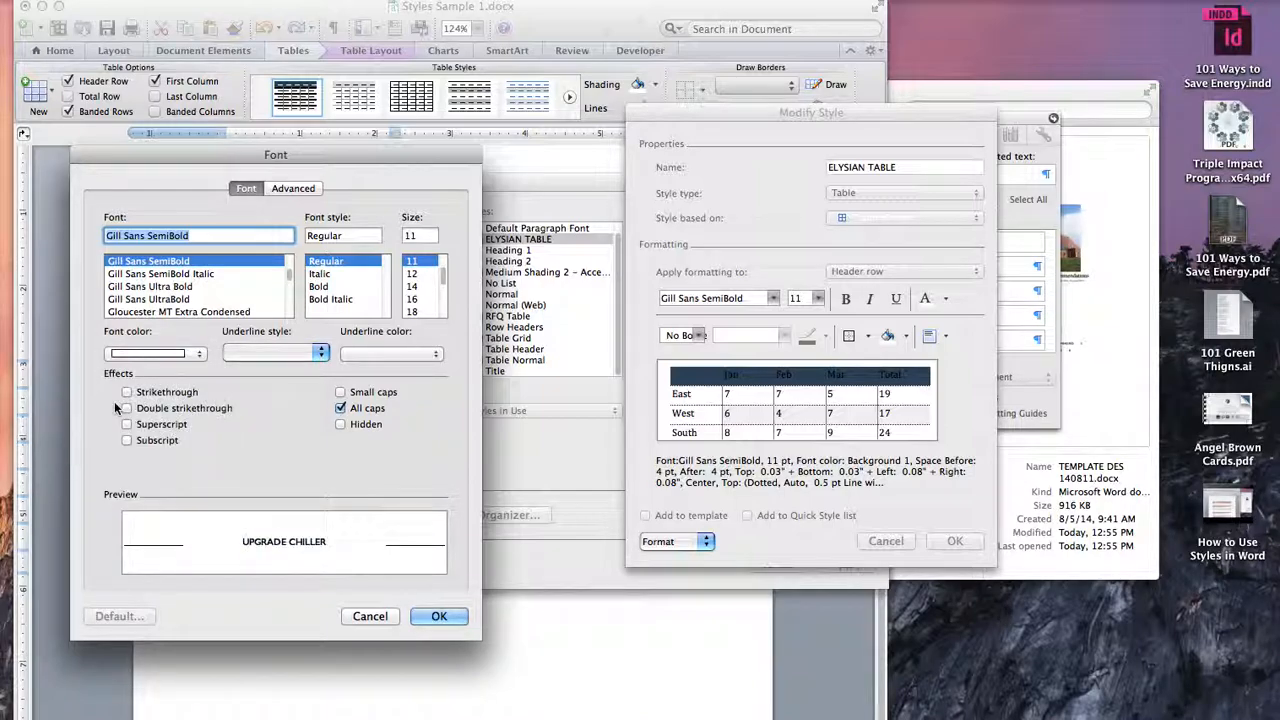
pyautogui.click(178, 358)
pyautogui.click(111, 426)
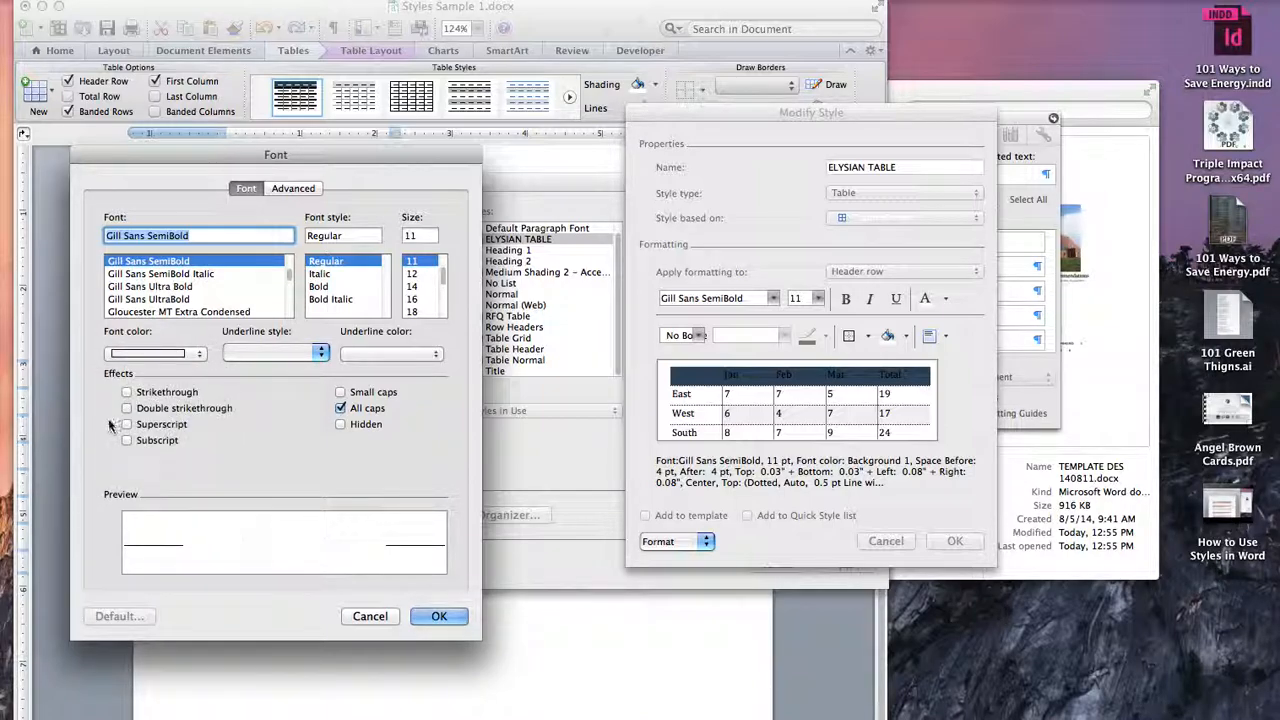
pyautogui.click(440, 614)
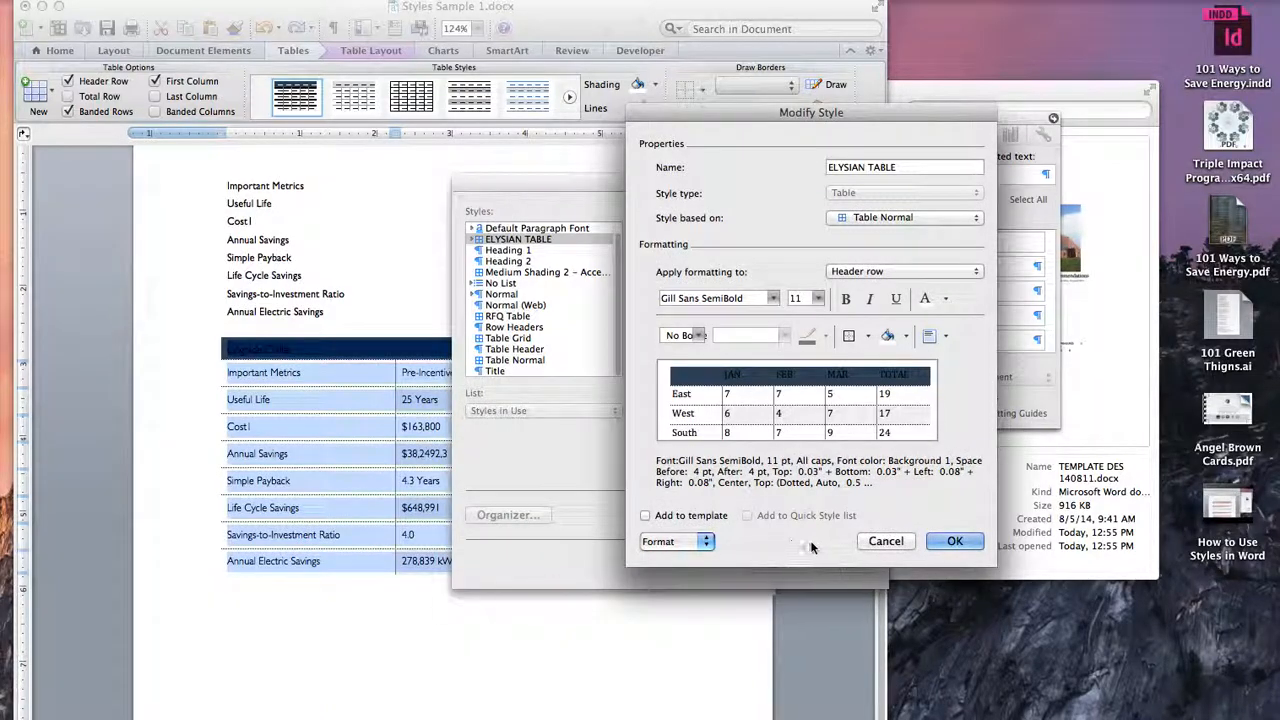
# Step: Save the all-caps header changes to the ELYSIAN TABLE style and apply it to the lower table
pyautogui.click(968, 542)
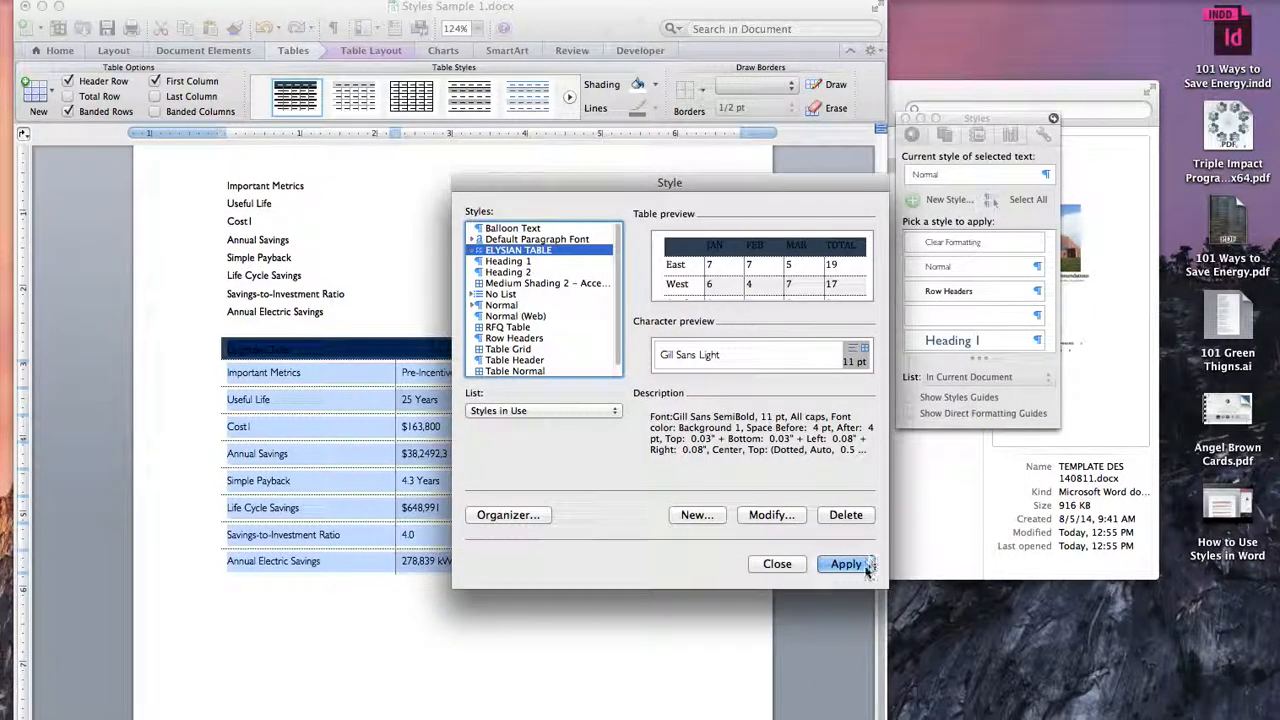
pyautogui.click(843, 643)
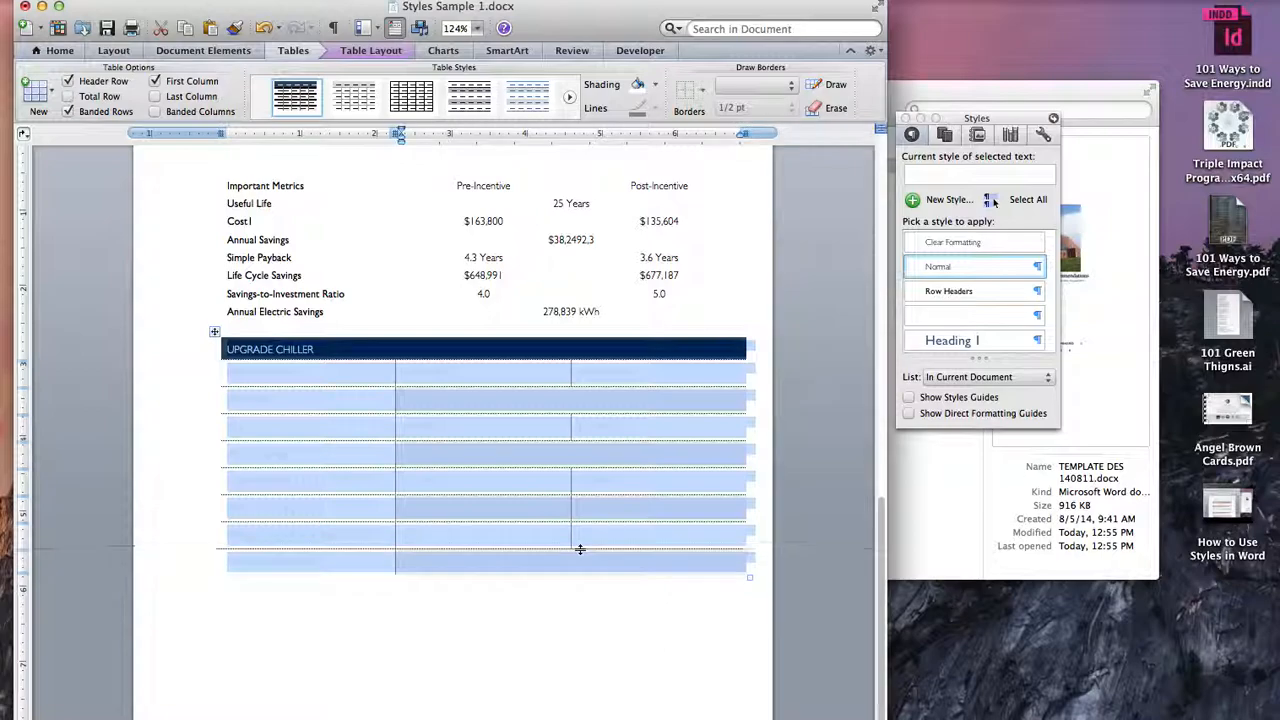
pyautogui.click(634, 563)
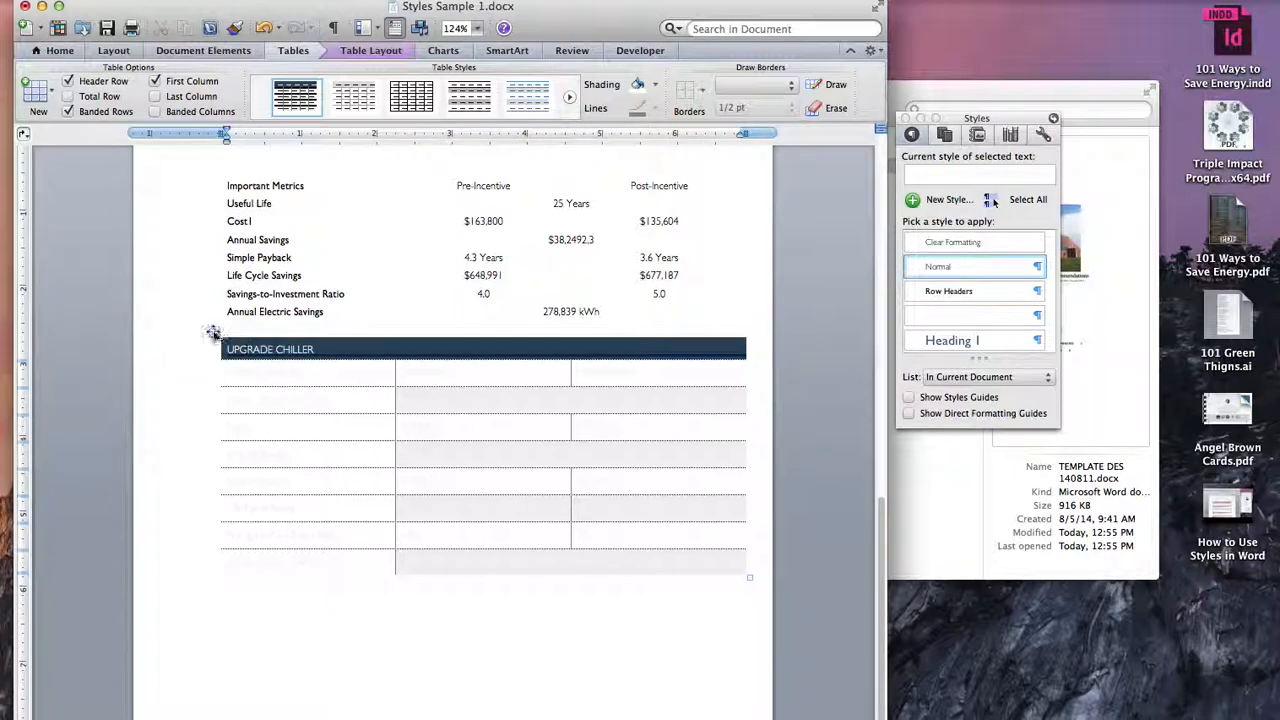
# Step: Select the lower table, reopen the ELYSIAN TABLE style for editing and try to reset the whole table's font colour to Automatic
pyautogui.click(215, 331)
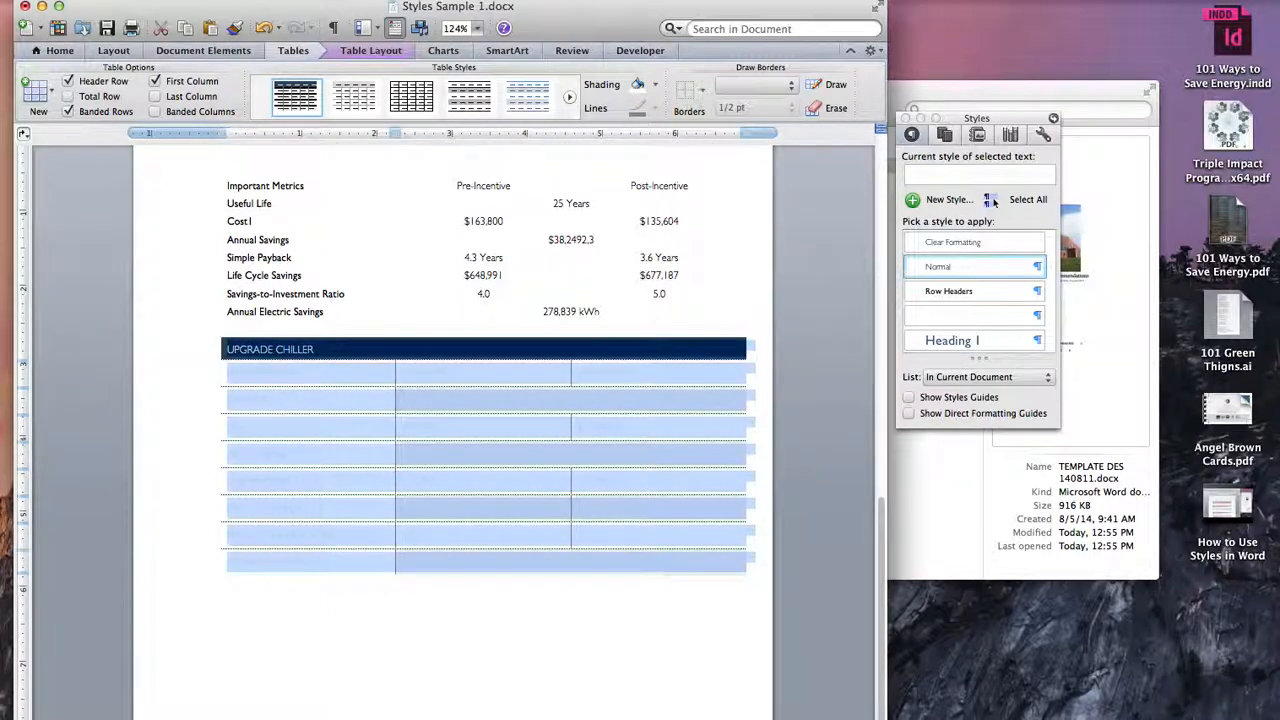
pyautogui.click(990, 200)
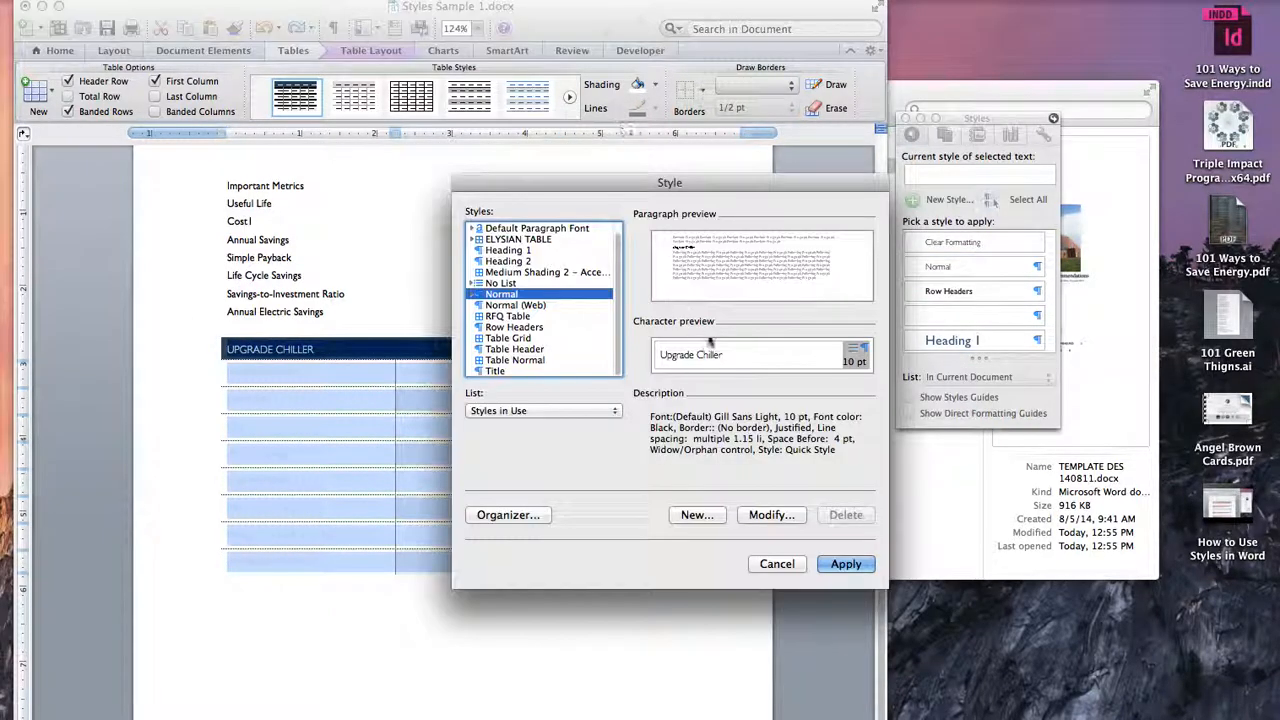
pyautogui.click(525, 239)
pyautogui.click(771, 514)
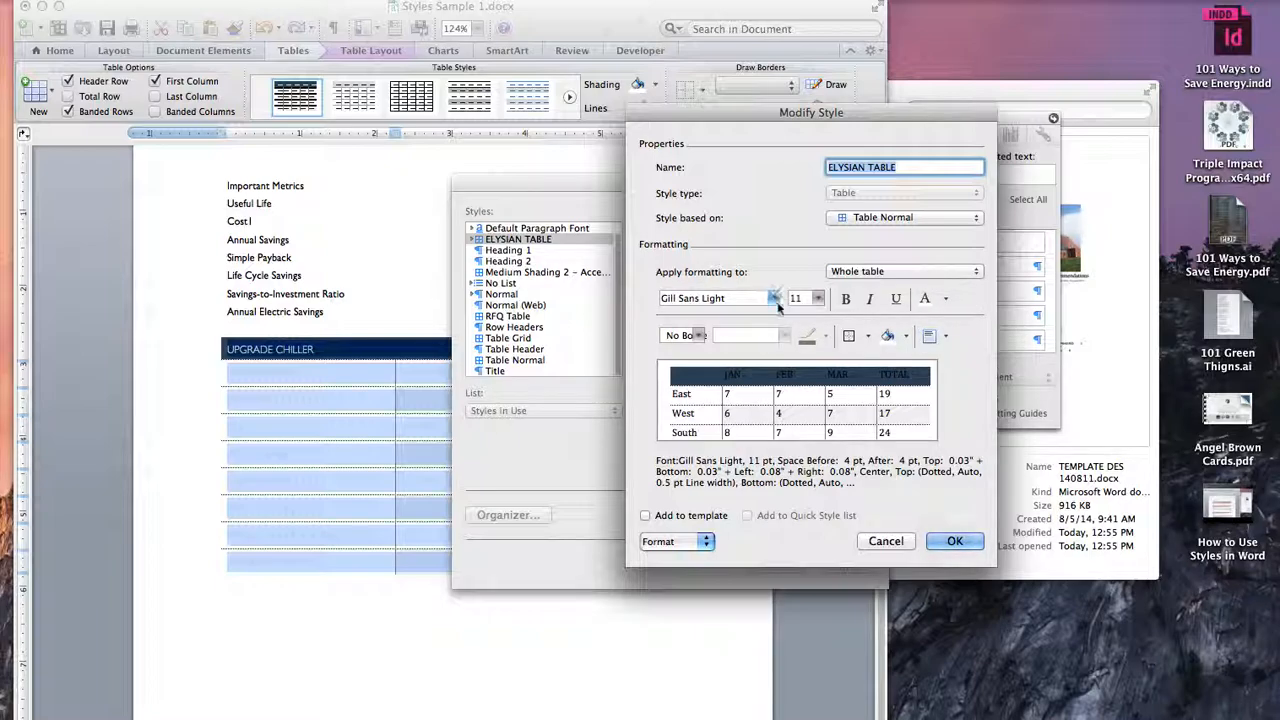
pyautogui.click(944, 299)
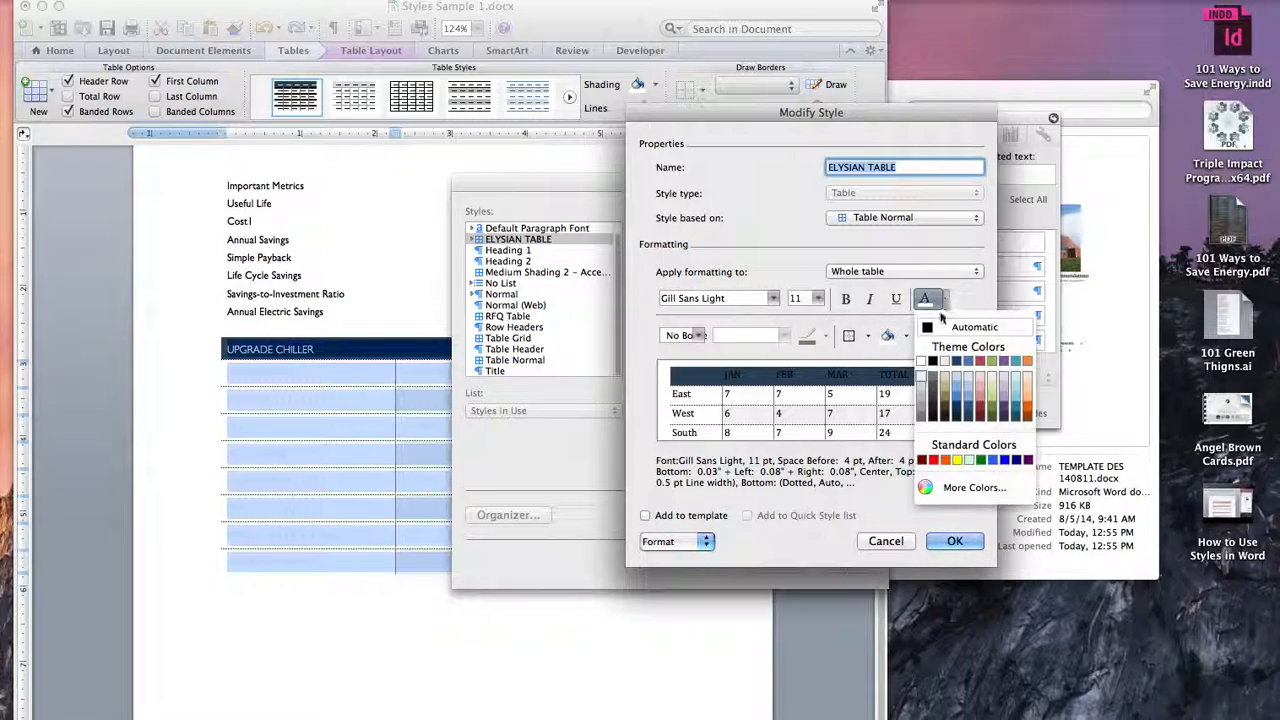
pyautogui.click(946, 336)
# Step: Reapply the Background 1 font colour to the style's header row, save the style and apply it to the lower table
pyautogui.click(893, 276)
pyautogui.click(890, 285)
pyautogui.click(944, 299)
pyautogui.click(944, 362)
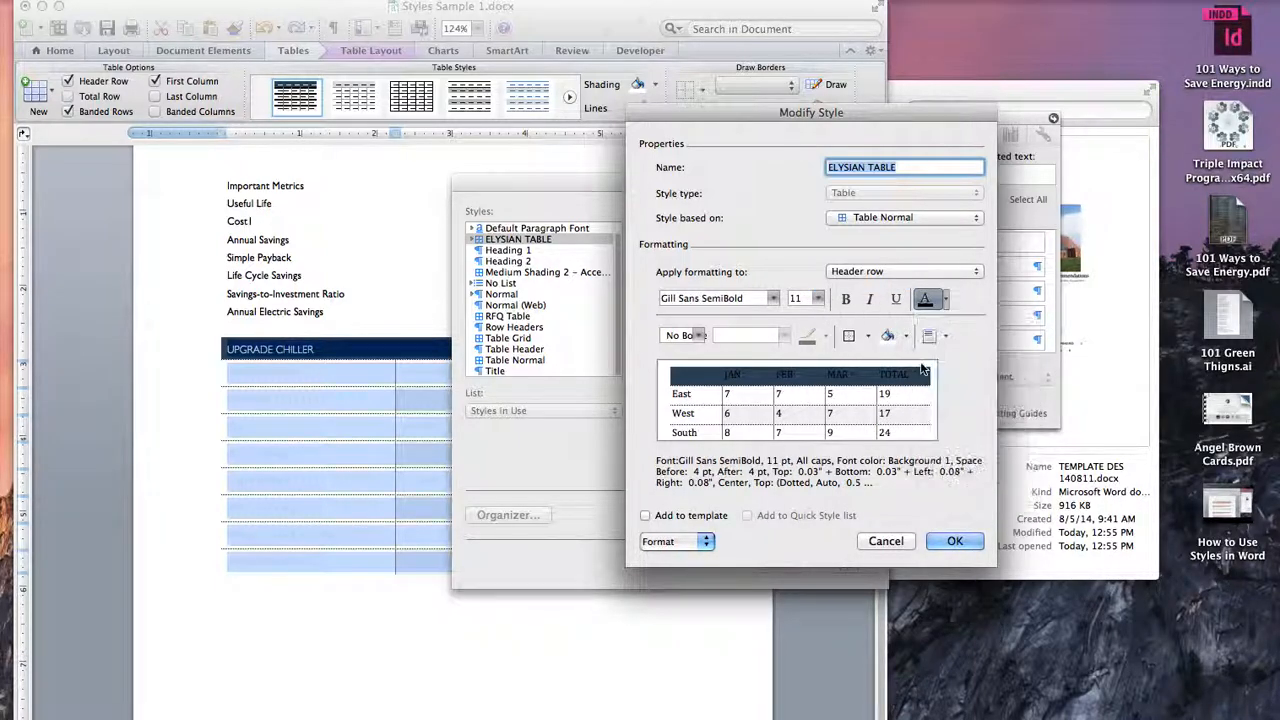
pyautogui.click(955, 541)
pyautogui.click(845, 564)
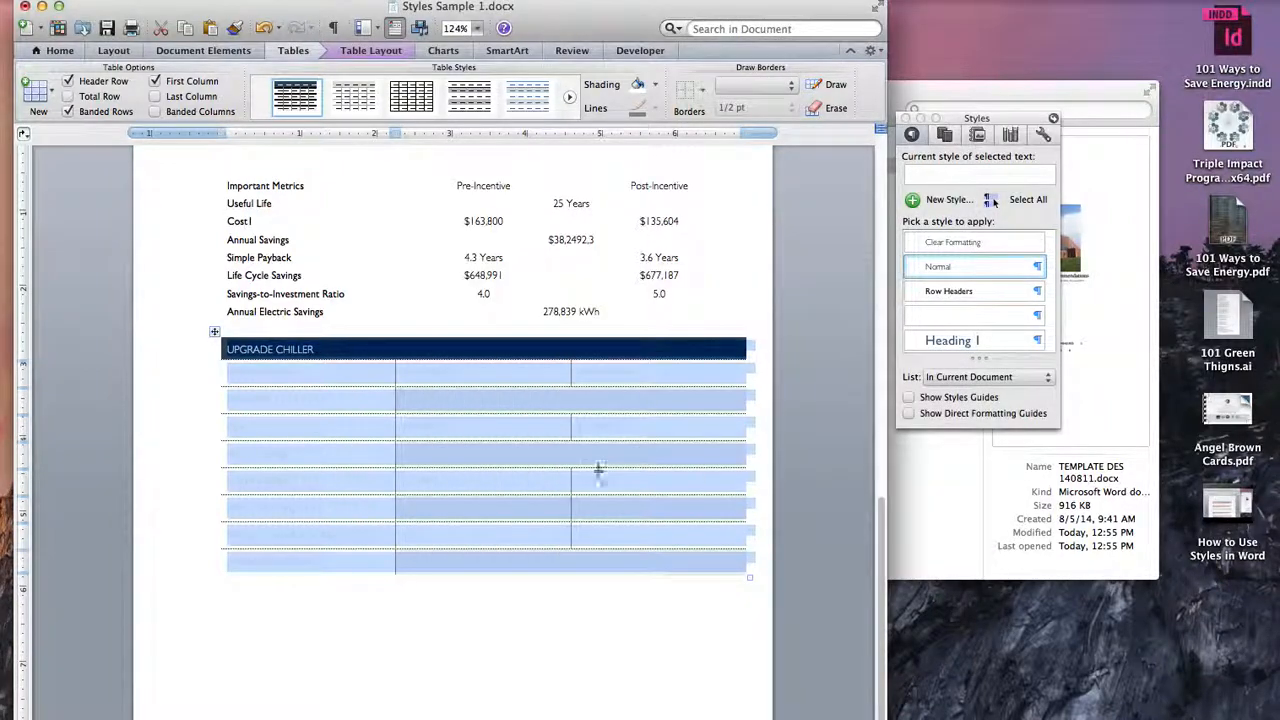
# Step: Set the font colour of all body cells below the lower table's header row to Automatic
pyautogui.click(676, 586)
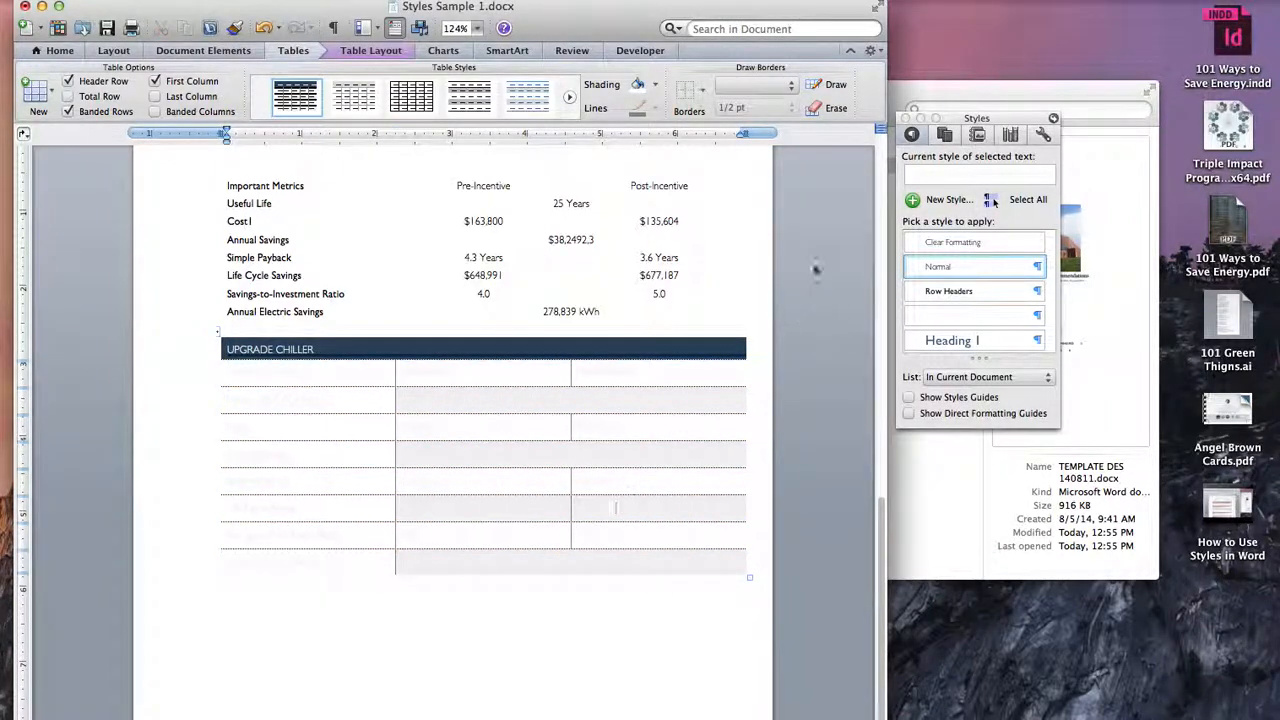
pyautogui.click(434, 424)
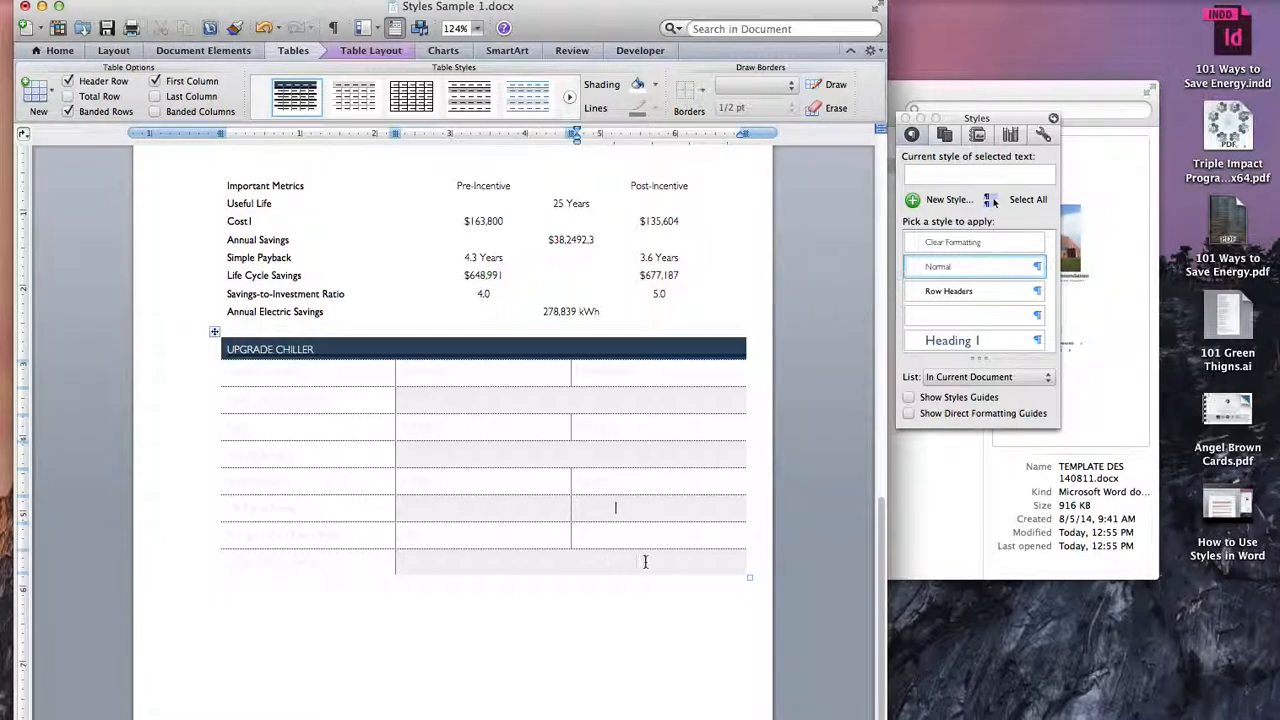
pyautogui.moveTo(634, 562); pyautogui.dragTo(277, 375)
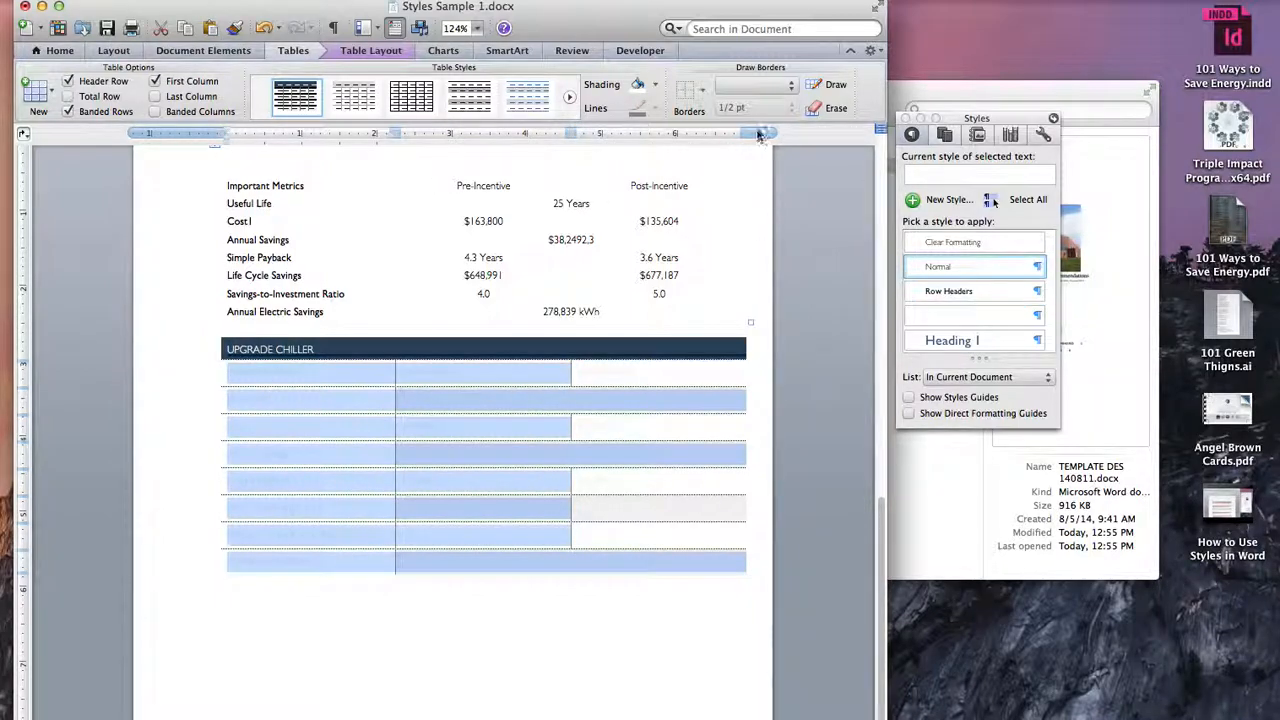
pyautogui.click(60, 51)
pyautogui.click(201, 108)
pyautogui.click(196, 138)
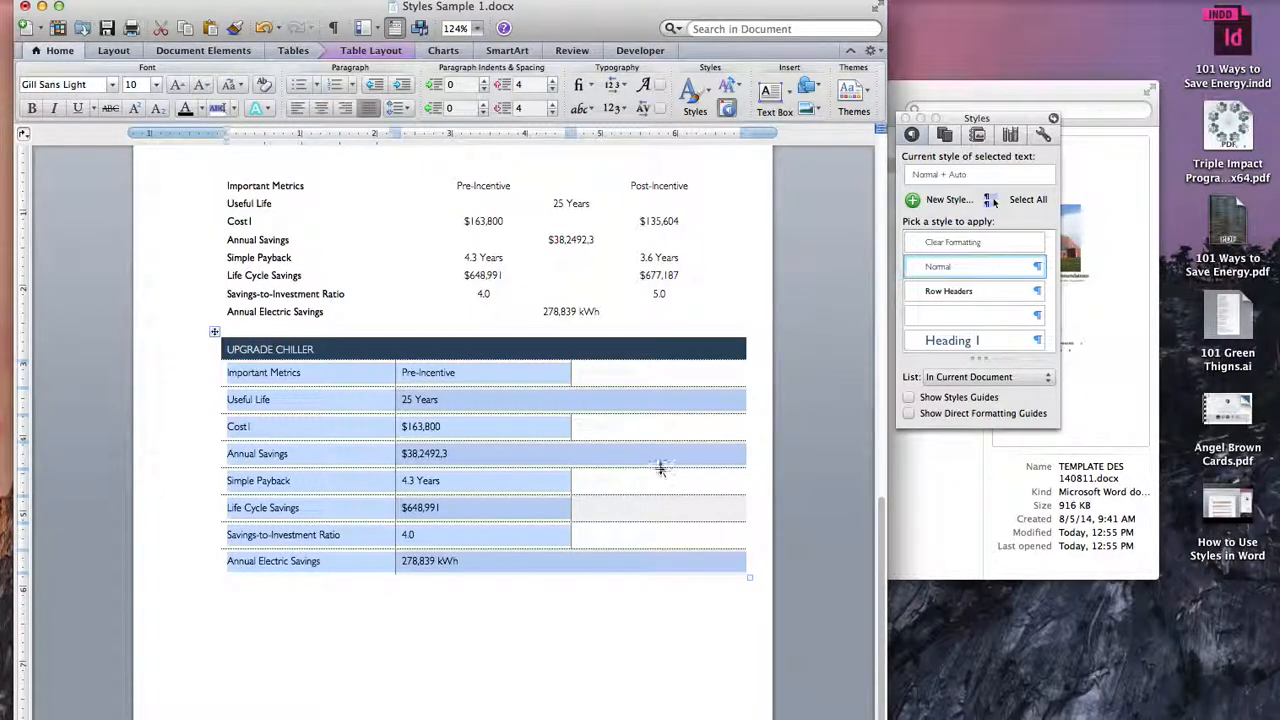
pyautogui.moveTo(655, 526); pyautogui.dragTo(655, 372)
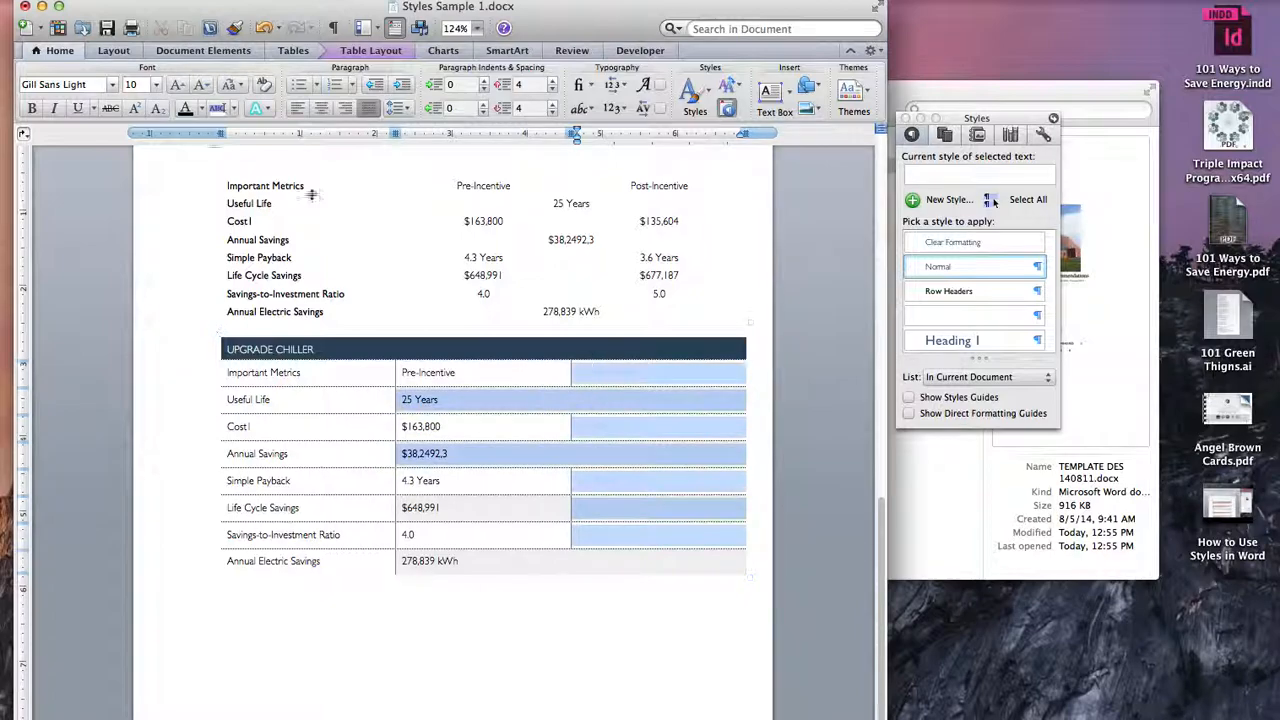
pyautogui.click(188, 108)
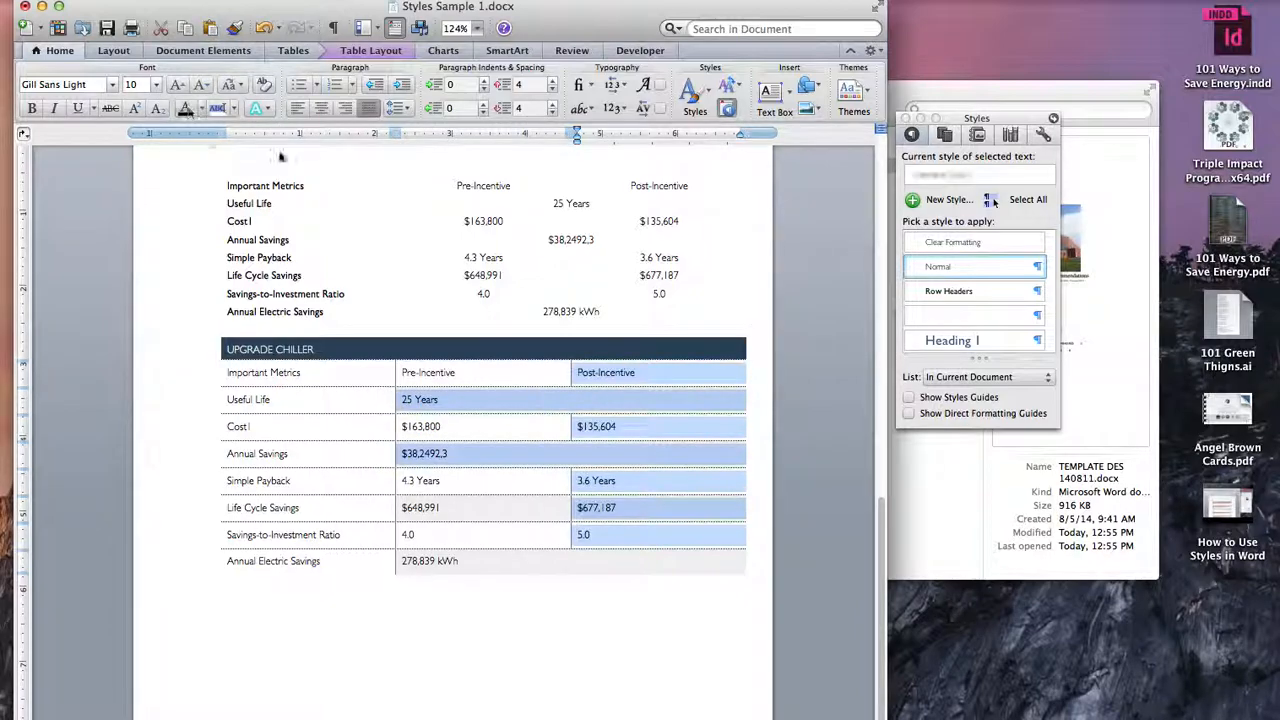
# Step: Centre the text in the Pre-Incentive and Post-Incentive columns of the lower table, including the merged cells
pyautogui.click(645, 568)
pyautogui.moveTo(652, 573); pyautogui.dragTo(394, 407)
pyautogui.moveTo(592, 564); pyautogui.dragTo(288, 367)
pyautogui.click(619, 537)
pyautogui.moveTo(619, 537); pyautogui.dragTo(480, 372)
pyautogui.click(321, 108)
pyautogui.click(503, 480)
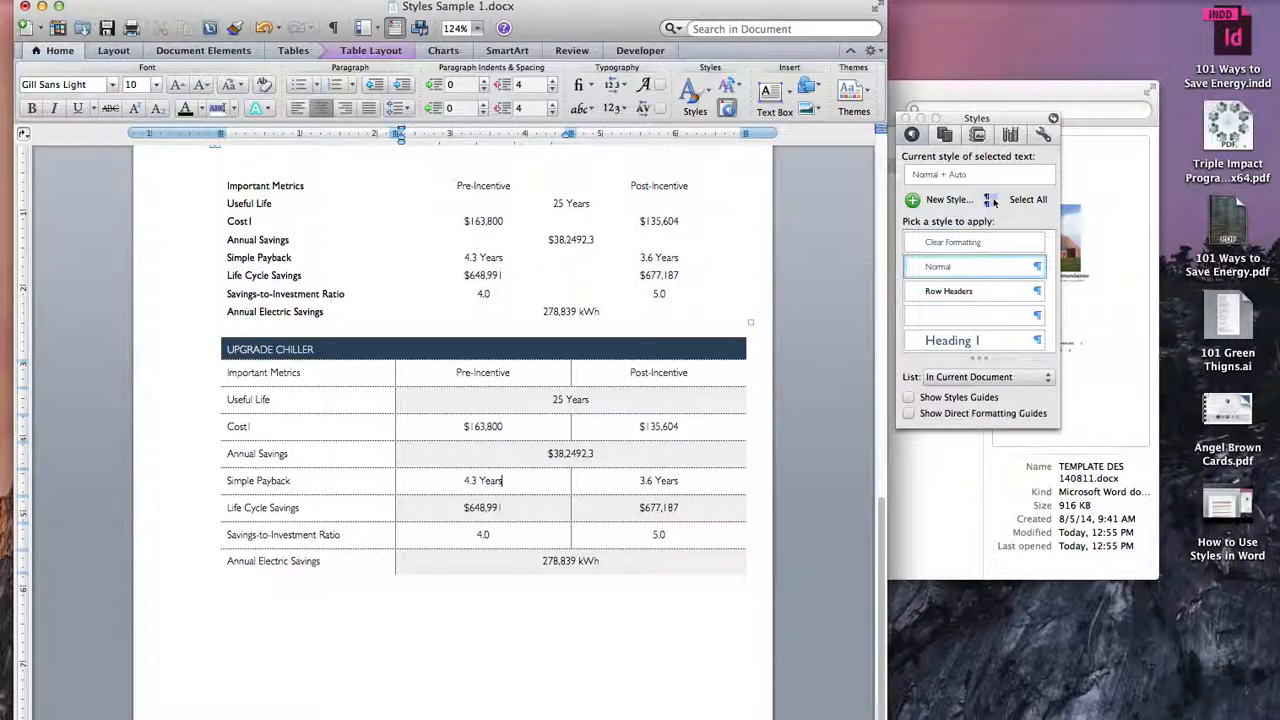
# Step: Review the settings of the Normal and ELYSIAN TABLE styles and return to the document without changing them
pyautogui.click(990, 200)
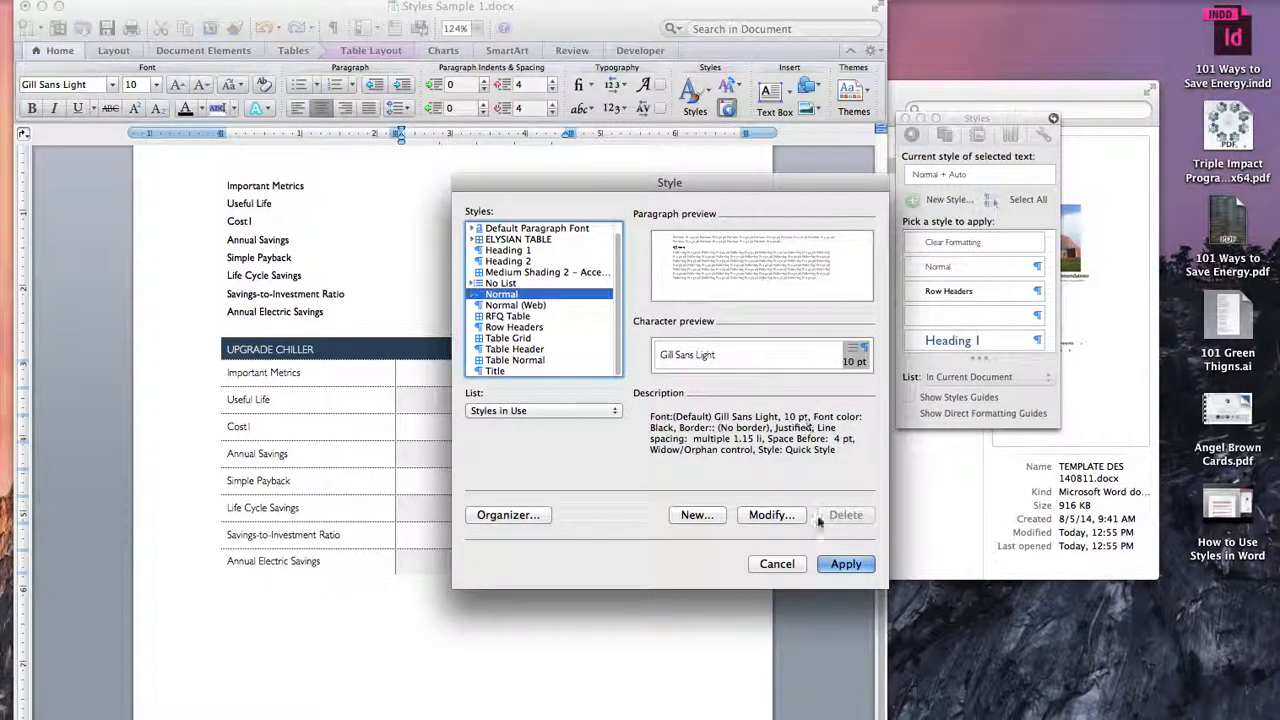
pyautogui.click(770, 515)
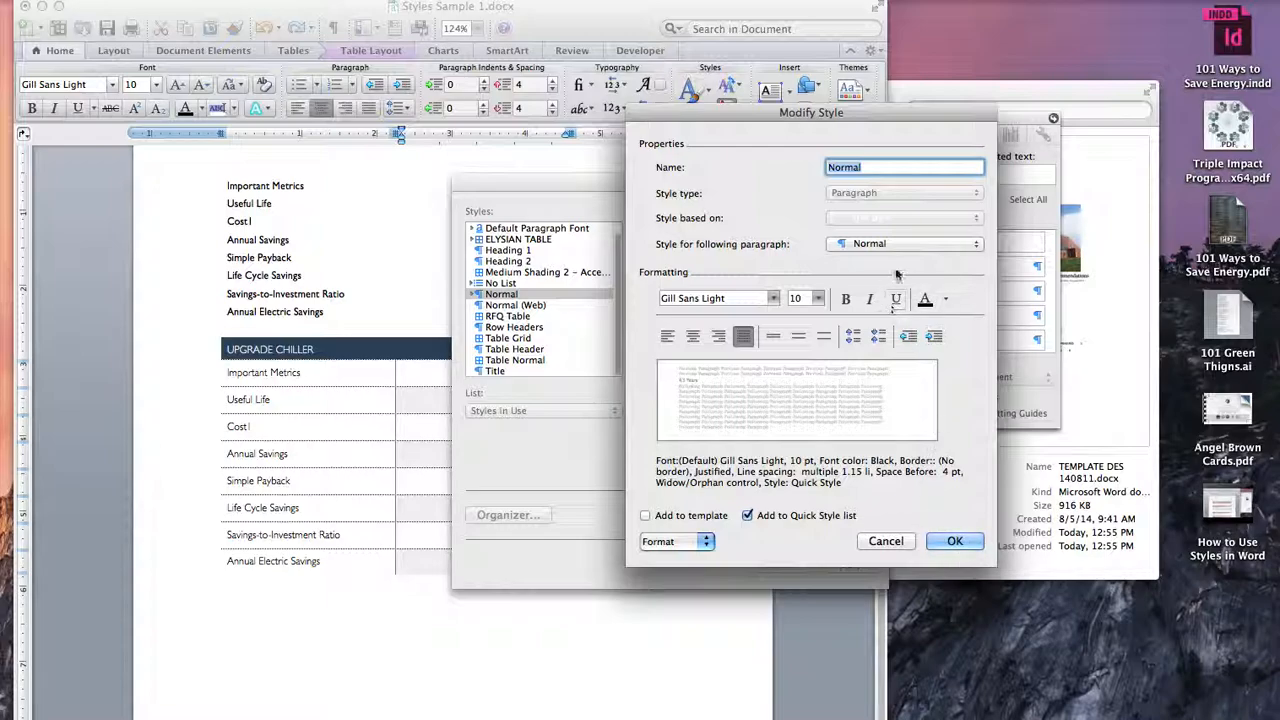
pyautogui.click(885, 541)
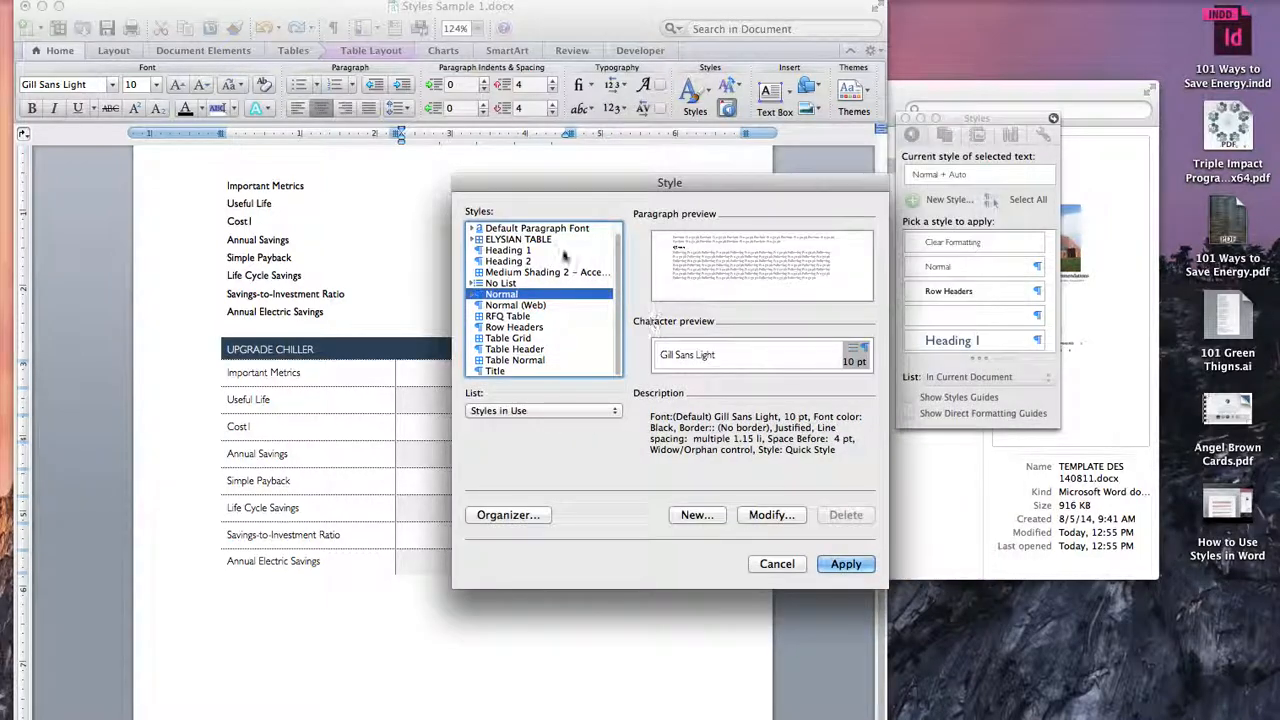
pyautogui.click(545, 240)
pyautogui.click(769, 516)
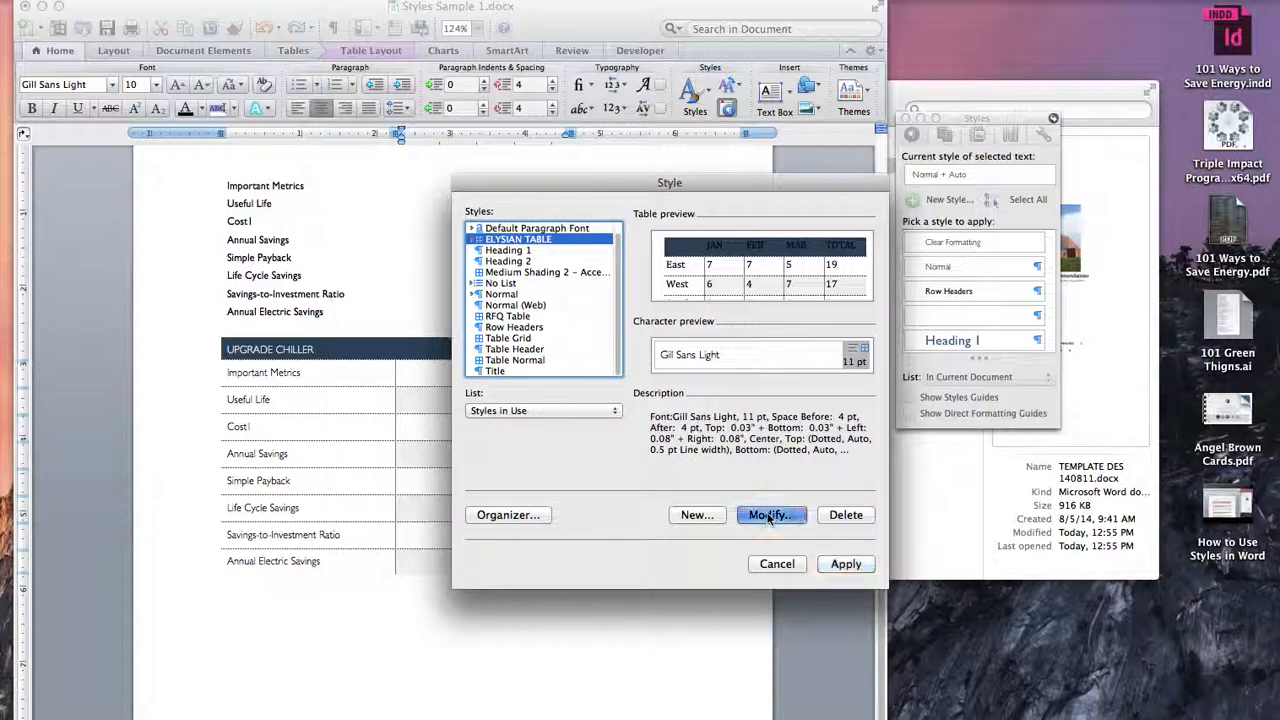
pyautogui.press('Return')
pyautogui.press('Return')
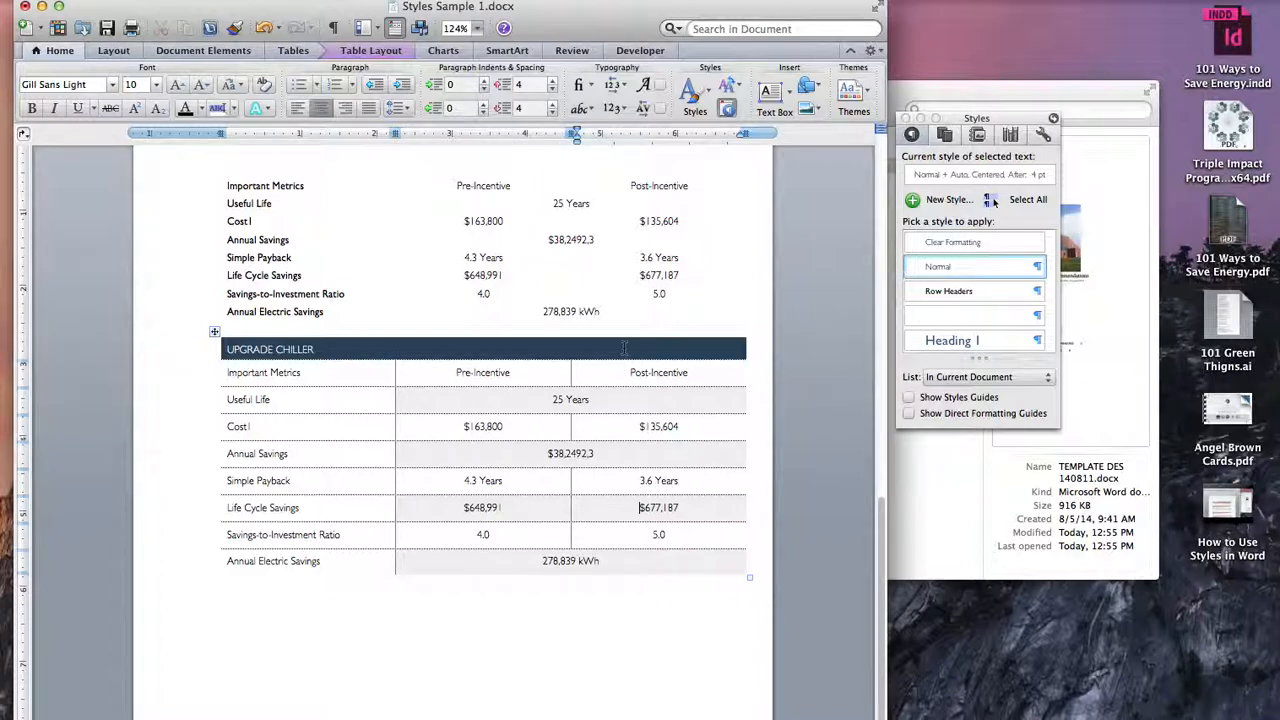
# Step: Look over the lower table, select its Important Metrics row and view the size grid for a new table without inserting one
pyautogui.scroll(-5, 600, 460)
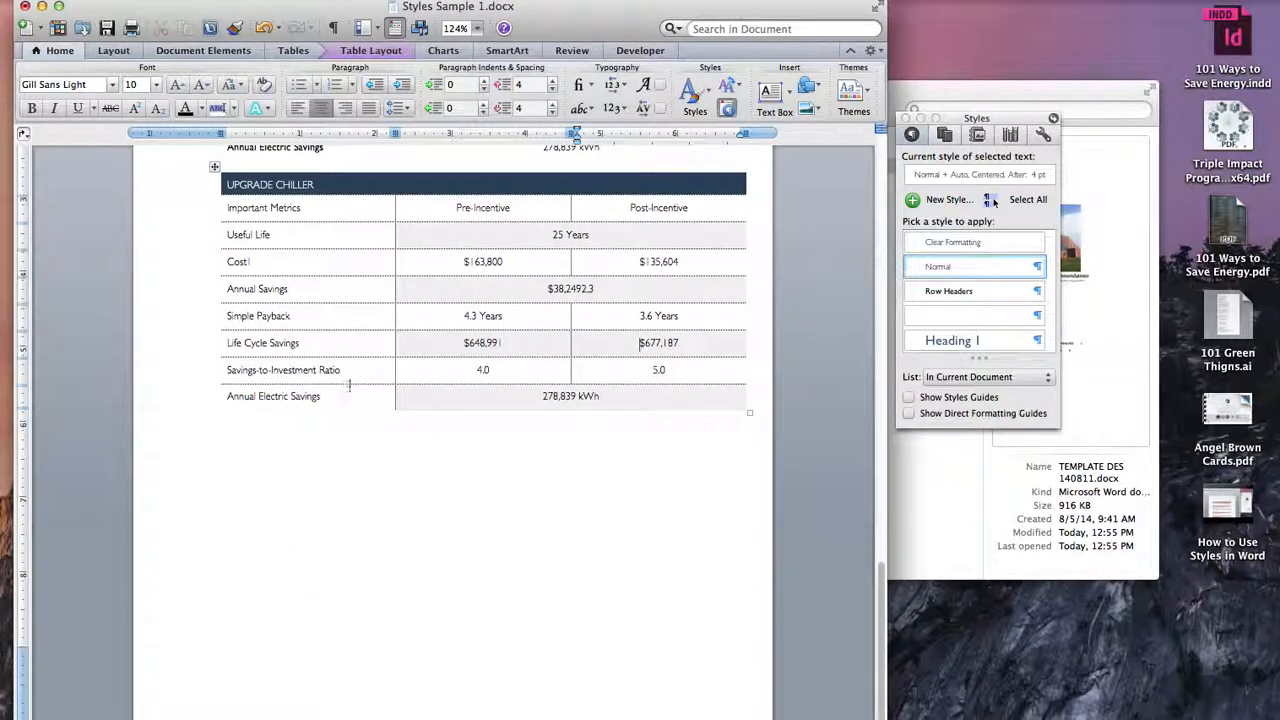
pyautogui.scroll(3, 345, 200)
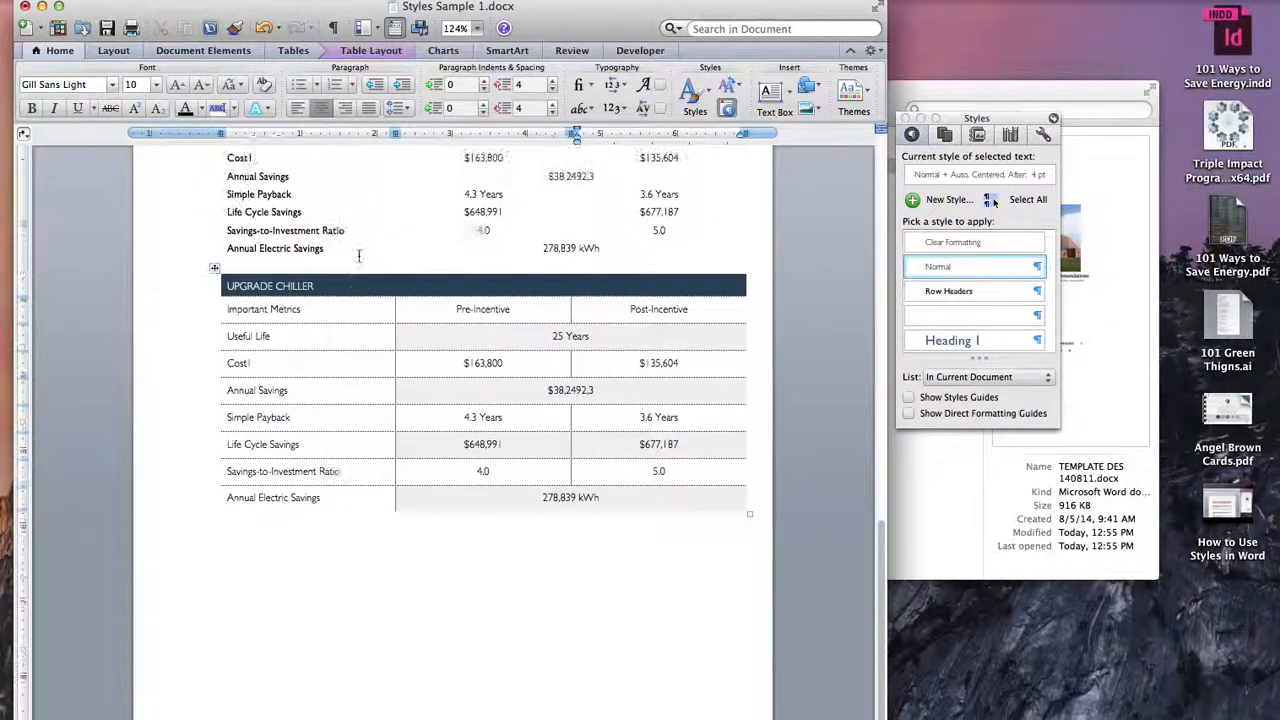
pyautogui.scroll(-2, 358, 257)
pyautogui.scroll(5, 358, 257)
pyautogui.scroll(-4, 146, 287)
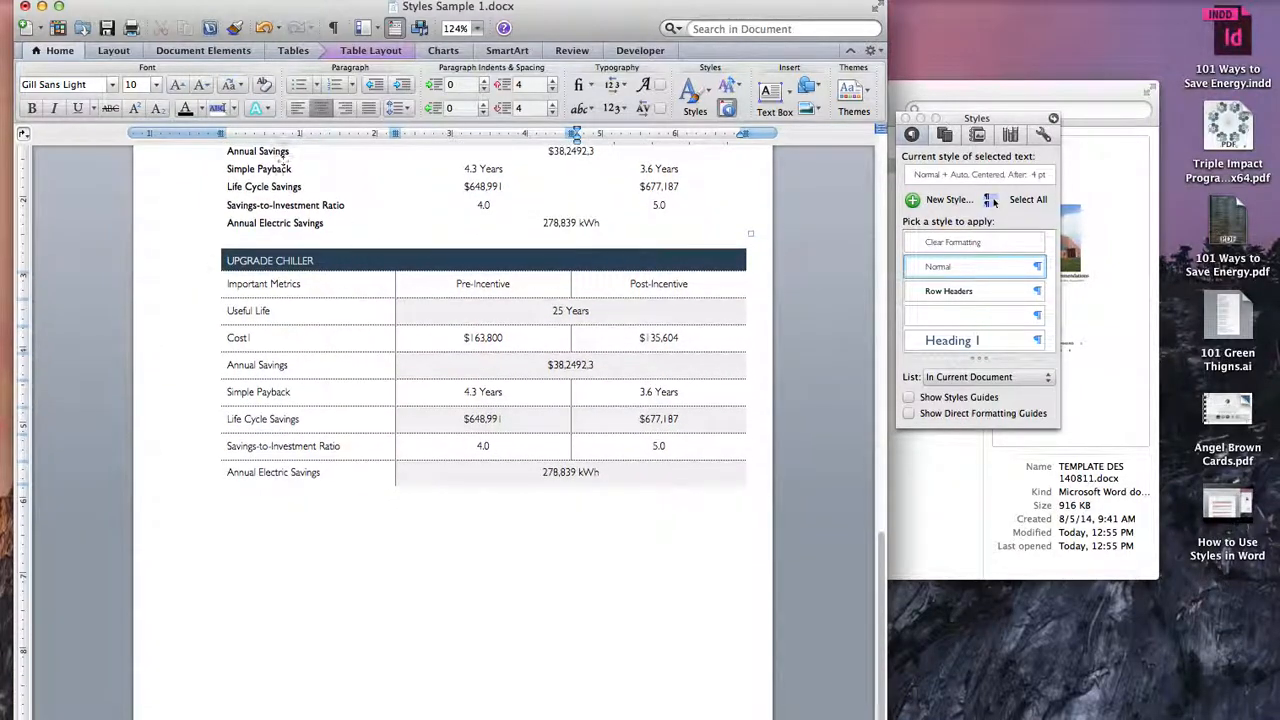
pyautogui.click(146, 287)
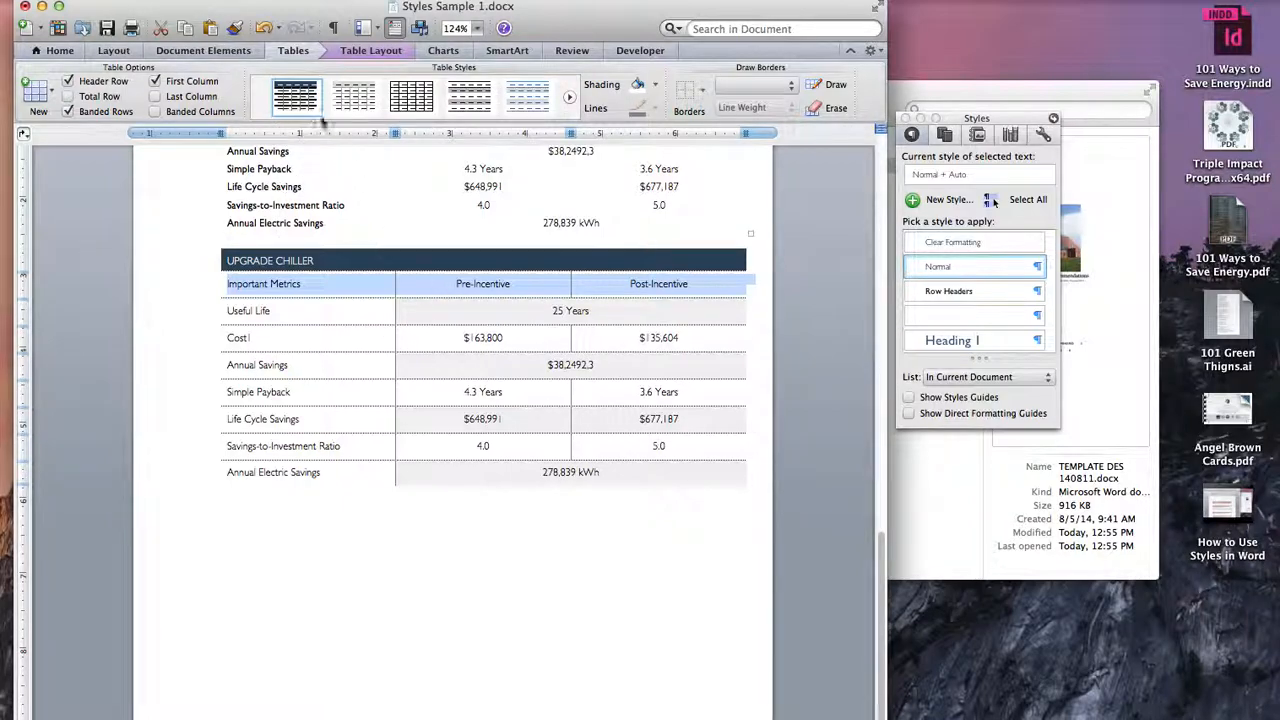
pyautogui.click(38, 95)
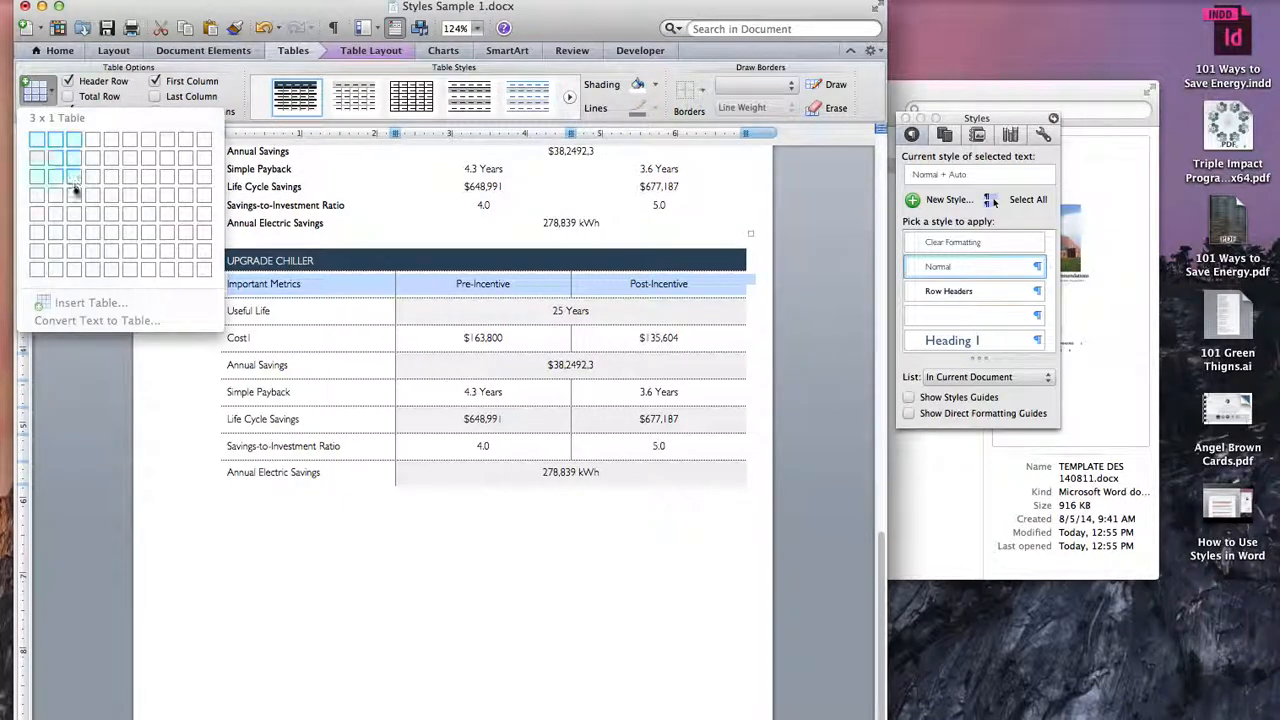
pyautogui.click(74, 182)
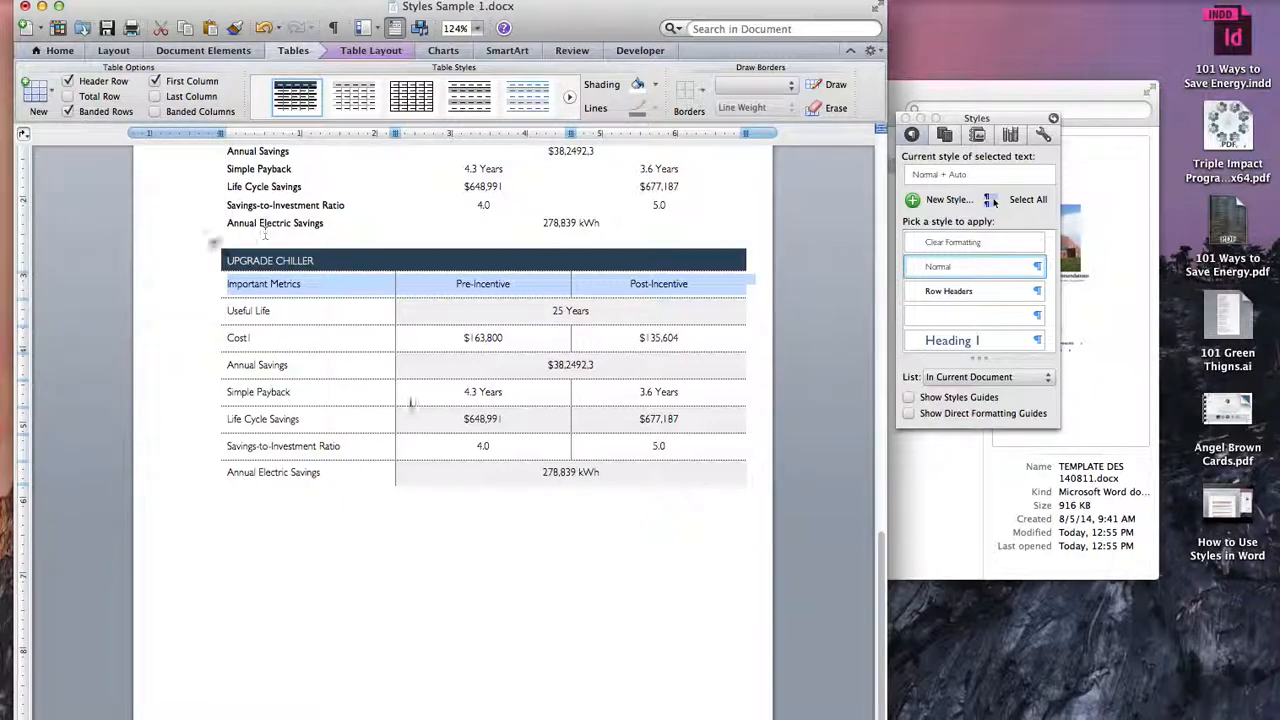
# Step: Insert a new table with four columns and three rows below the UPGRADE CHILLER table
pyautogui.scroll(8, 280, 236)
pyautogui.scroll(-16, 280, 235)
pyautogui.scroll(7, 280, 235)
pyautogui.scroll(-4, 280, 235)
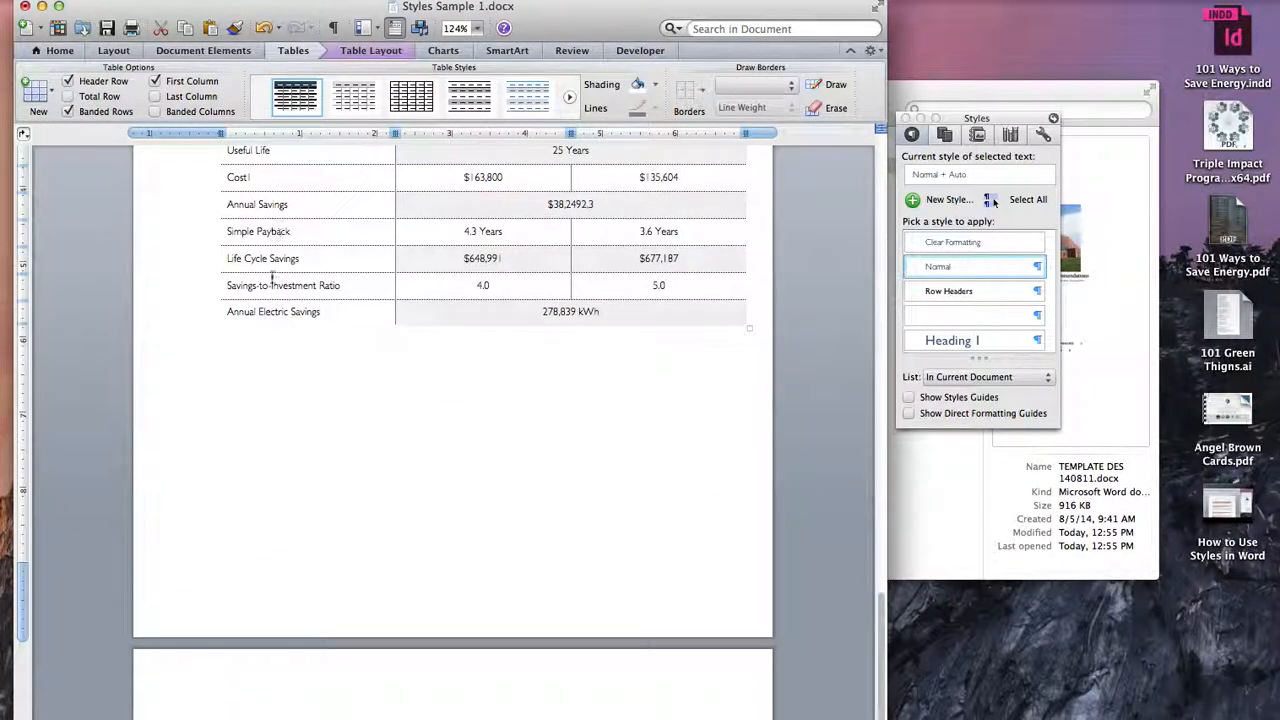
pyautogui.click(36, 92)
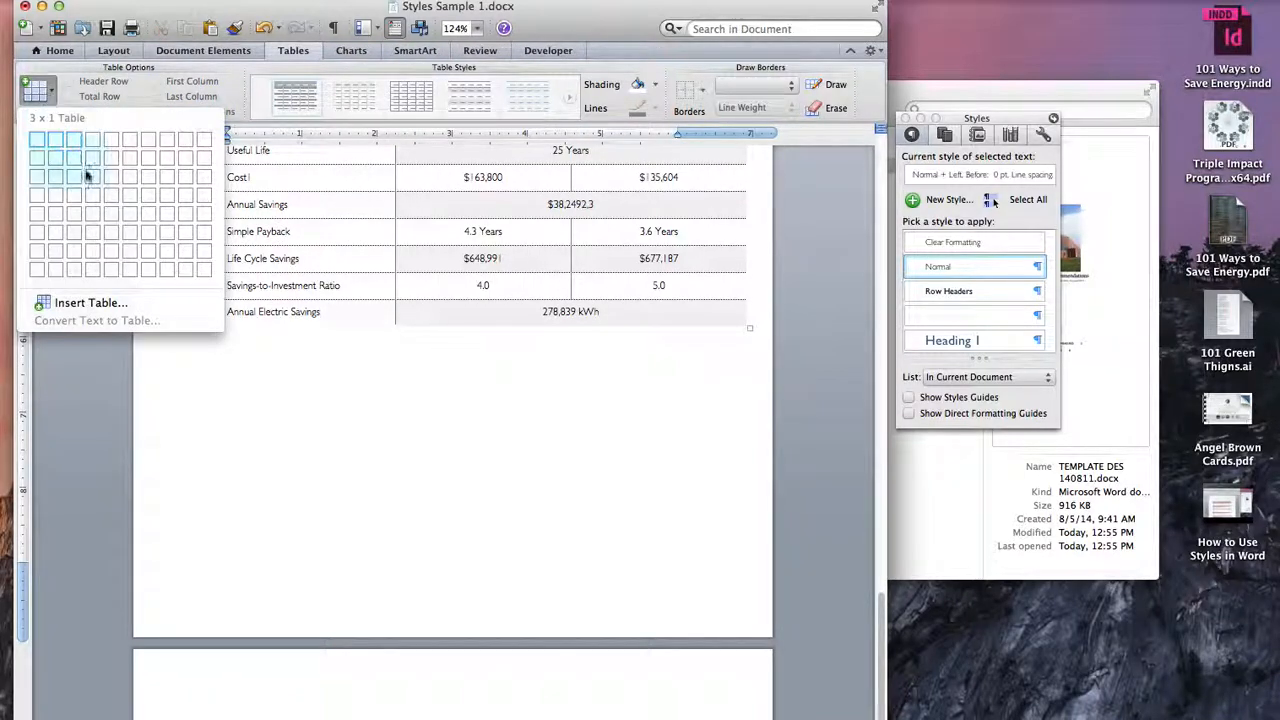
pyautogui.click(91, 180)
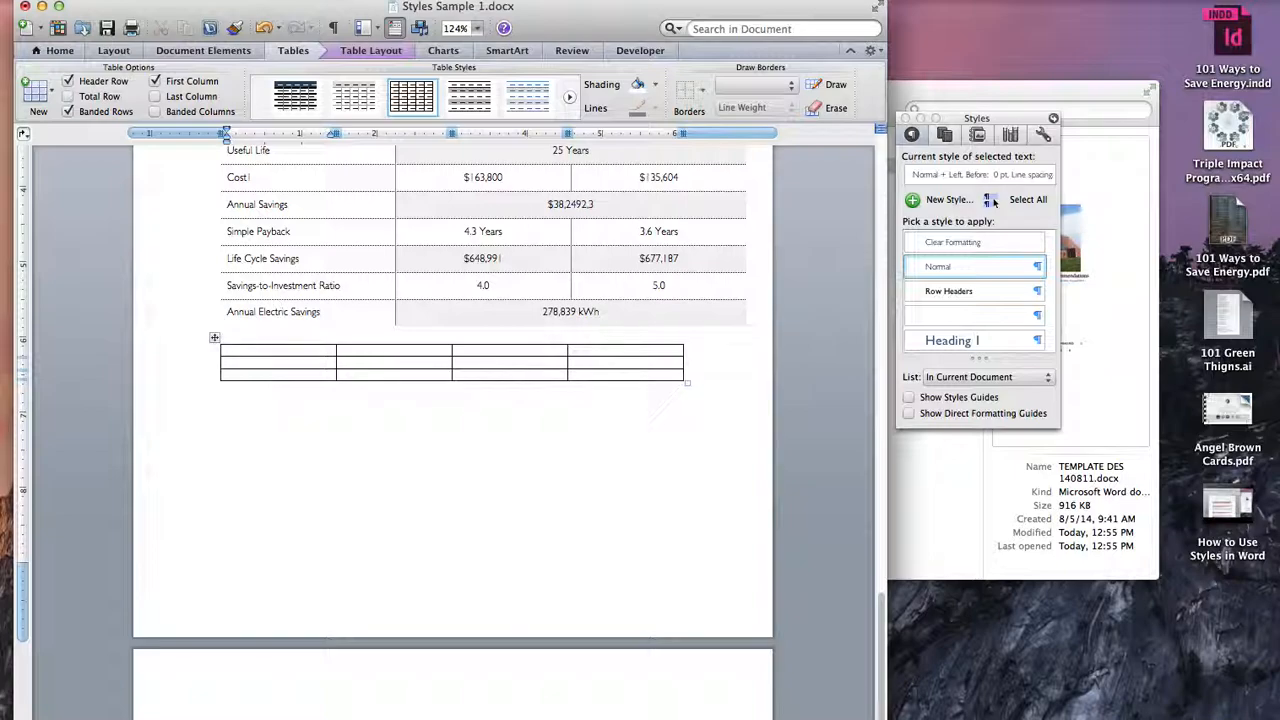
# Step: Fill the new table's first row with the headings Put, Information, In and Table
pyautogui.write('Put')
pyautogui.press('Tab')
pyautogui.write('Information')
pyautogui.press('Tab')
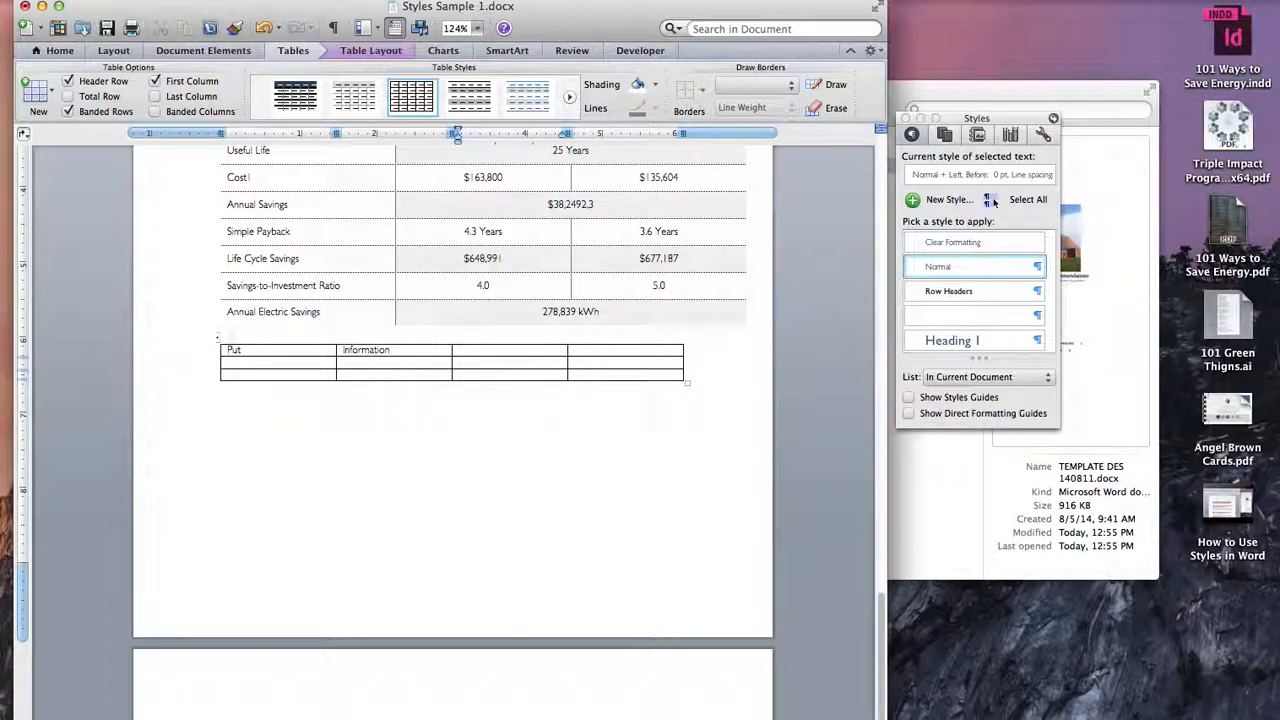
pyautogui.press('Tab')
pyautogui.write('T')
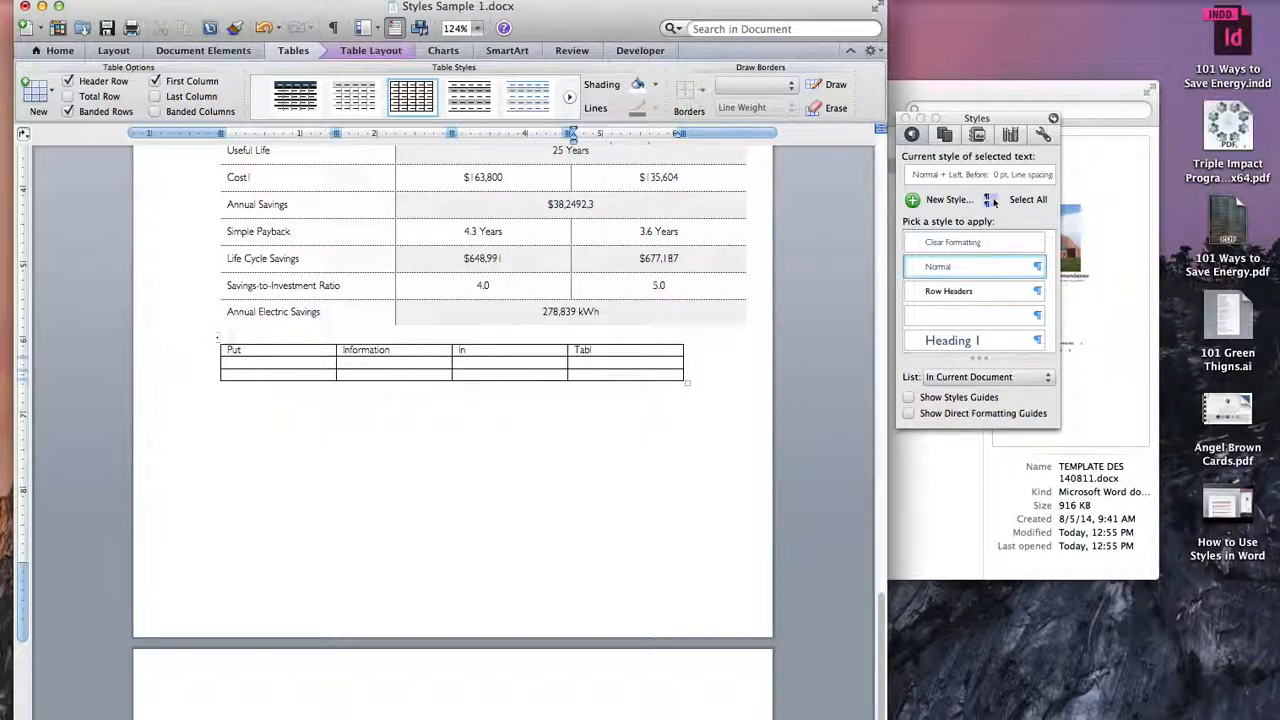
pyautogui.write('able')
pyautogui.press('Tab')
# Step: Fill the new table's second row with Yahoo, Google, Apple and Facebook
pyautogui.write('Yahoo')
pyautogui.press('Tab')
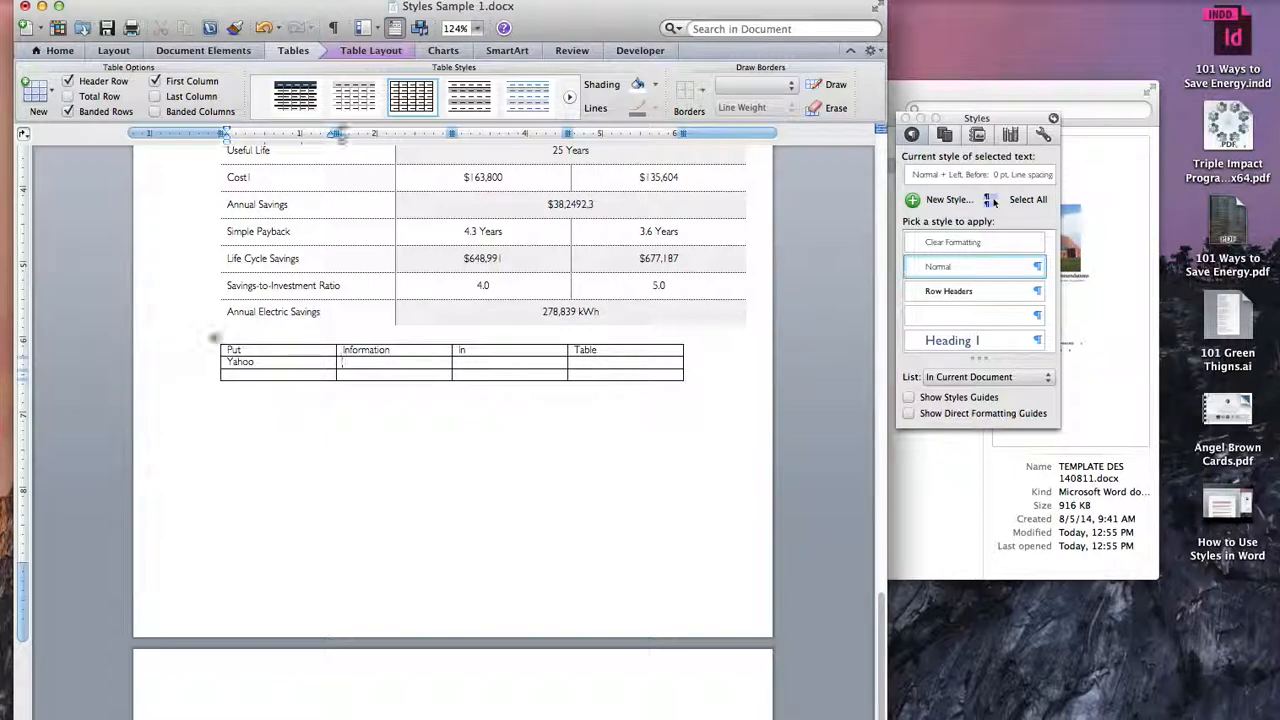
pyautogui.press('Tab')
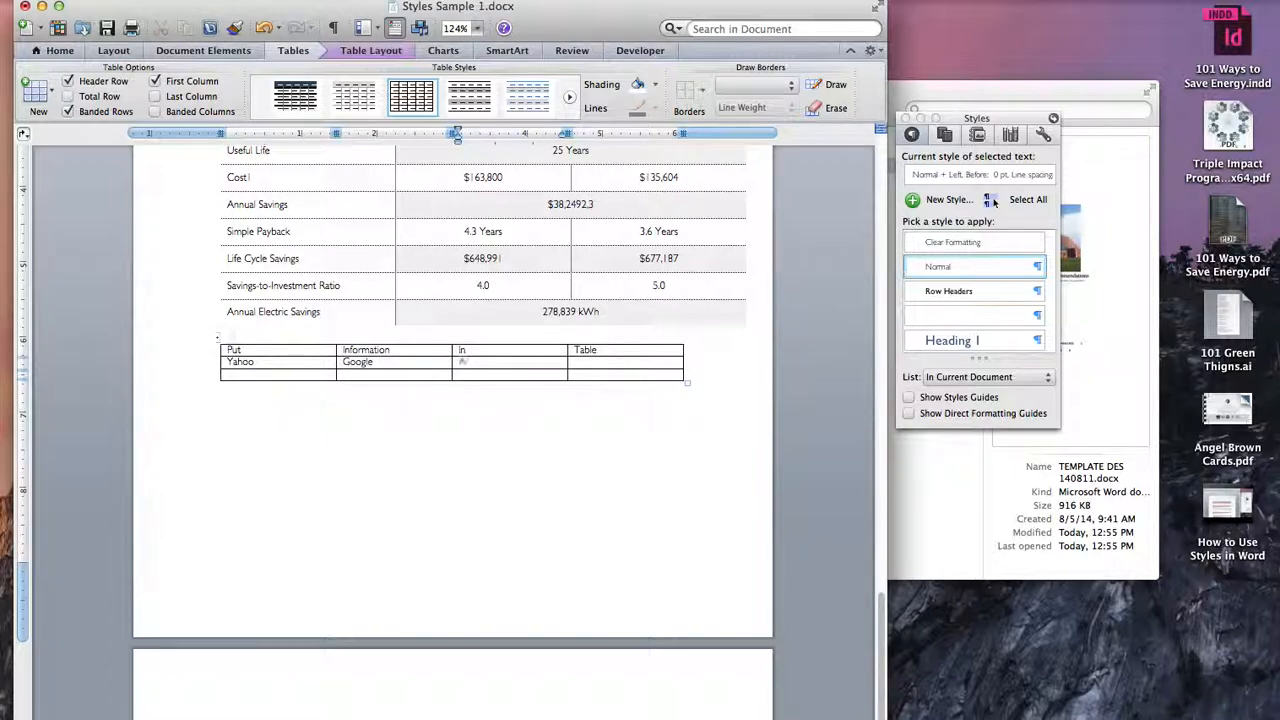
pyautogui.press('Tab')
pyautogui.write('Fac')
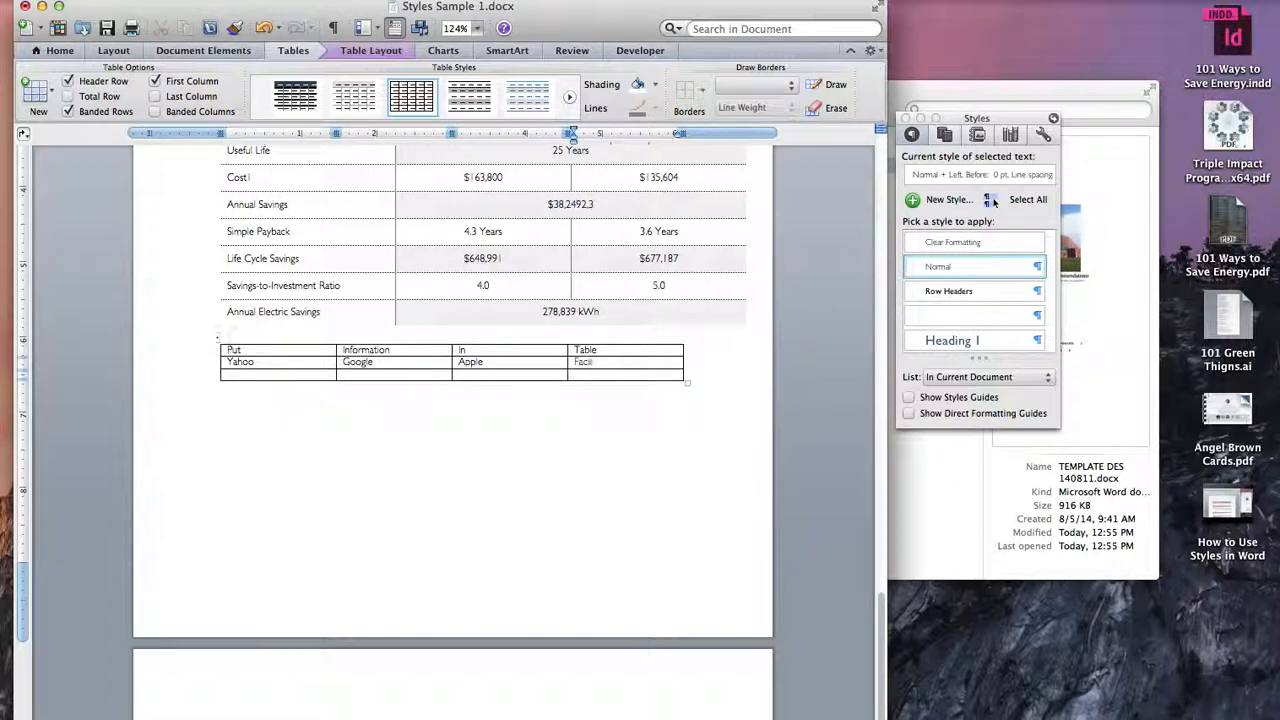
pyautogui.write('ebook')
pyautogui.press('Tab')
# Step: Fill the new table's third row with a person's first name in each of the four cells
pyautogui.write('Marian')
pyautogui.press('Tab')
pyautogui.hotkey('shift', 'Tab')
pyautogui.write('M')
pyautogui.press('Tab')
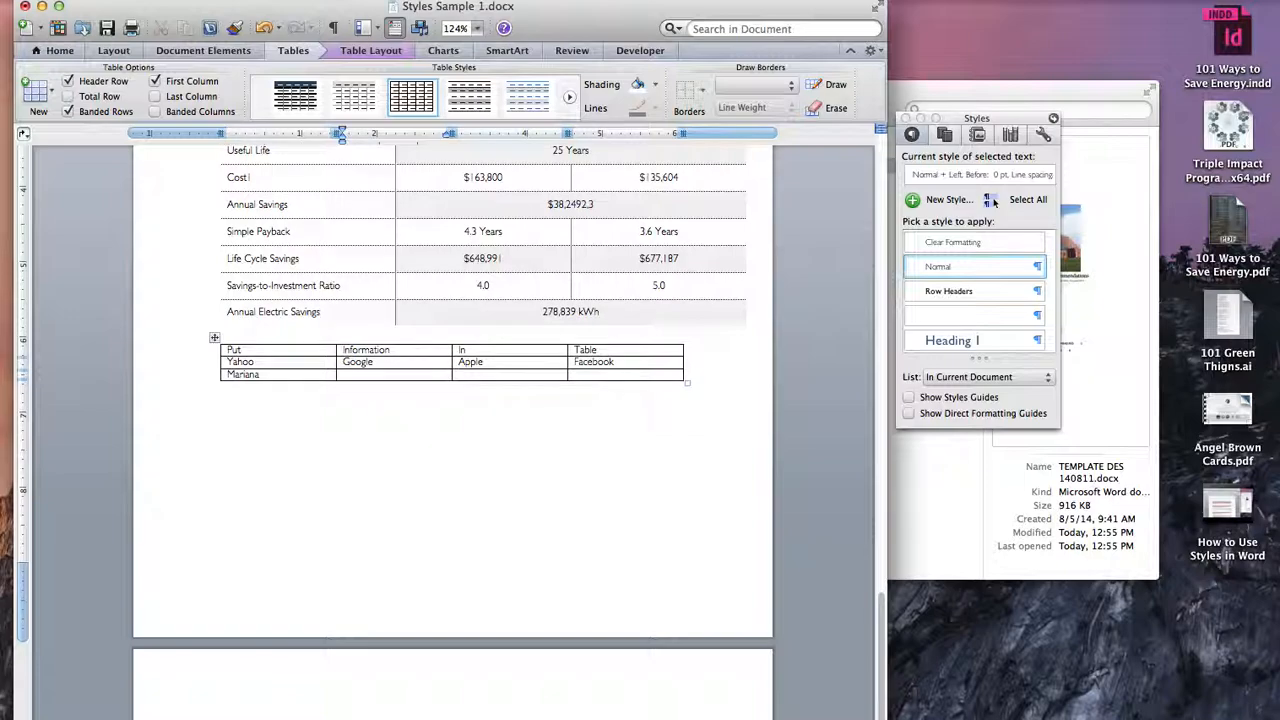
pyautogui.press('Tab')
pyautogui.write('Thierry')
pyautogui.press('Tab')
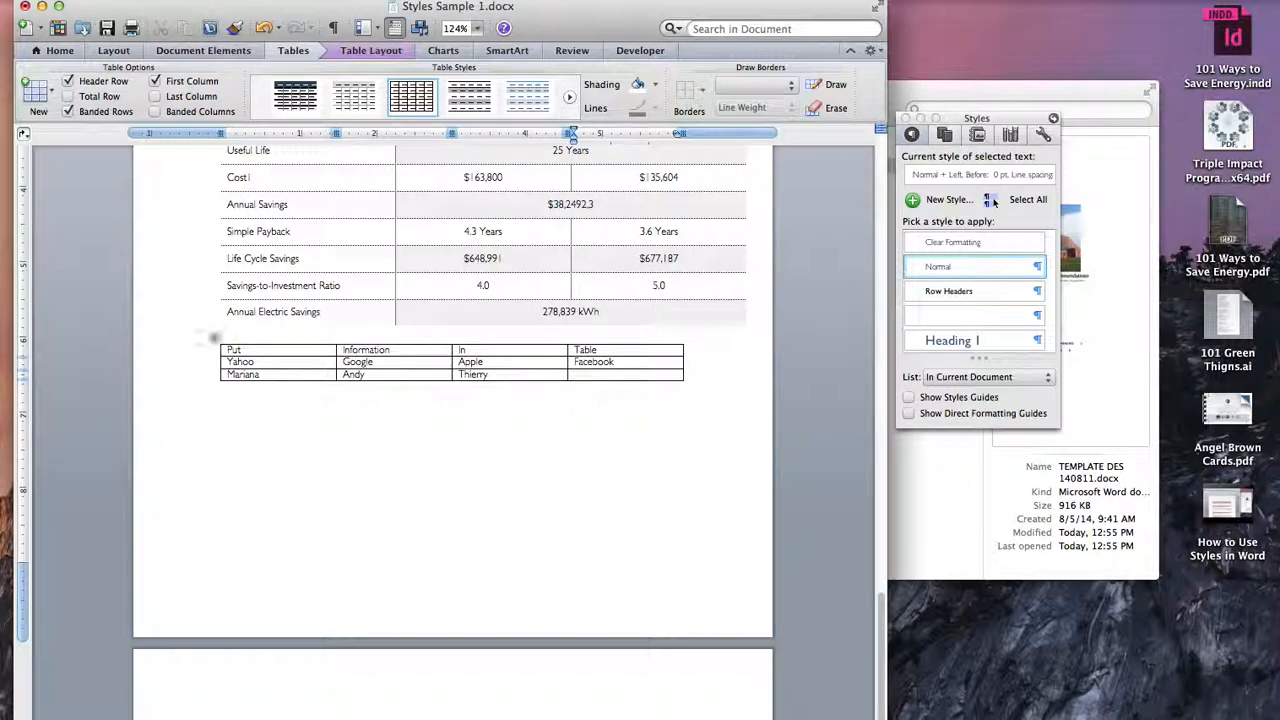
pyautogui.write('Ruth Ann')
# Step: Apply the custom ELYSIAN TABLE style with the dark header row to the whole new table
pyautogui.click(218, 342)
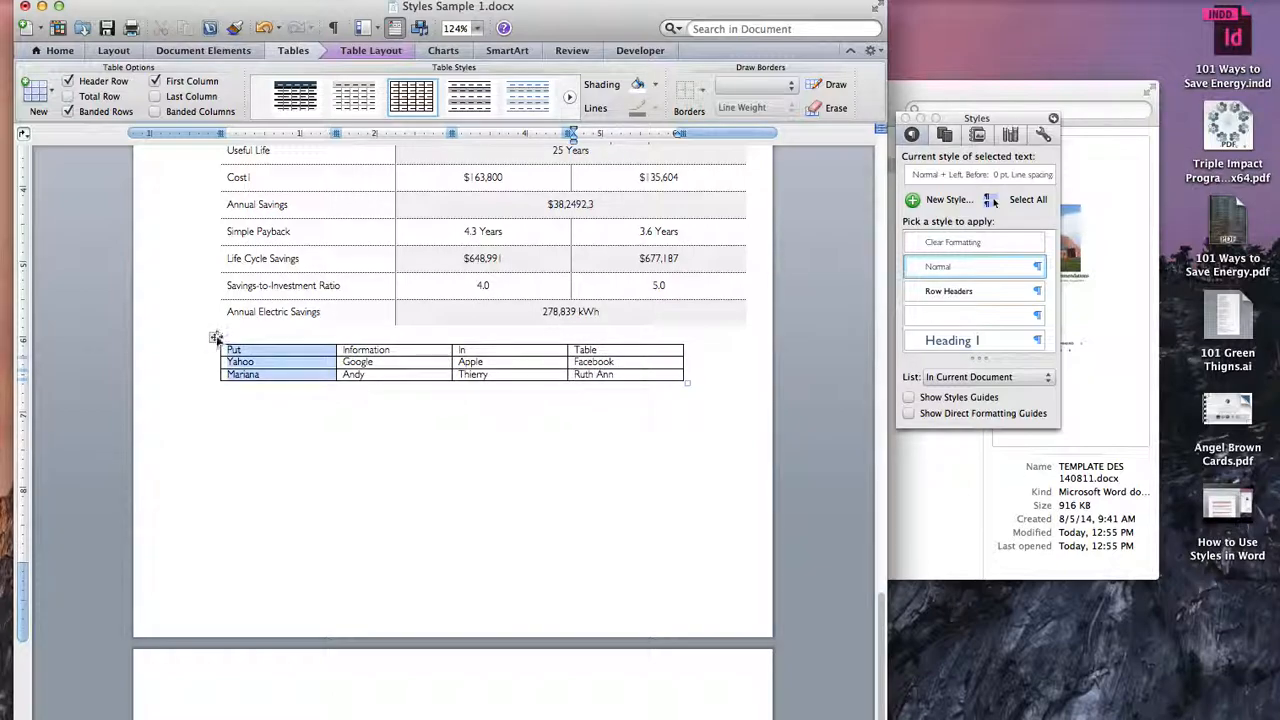
pyautogui.click(218, 340)
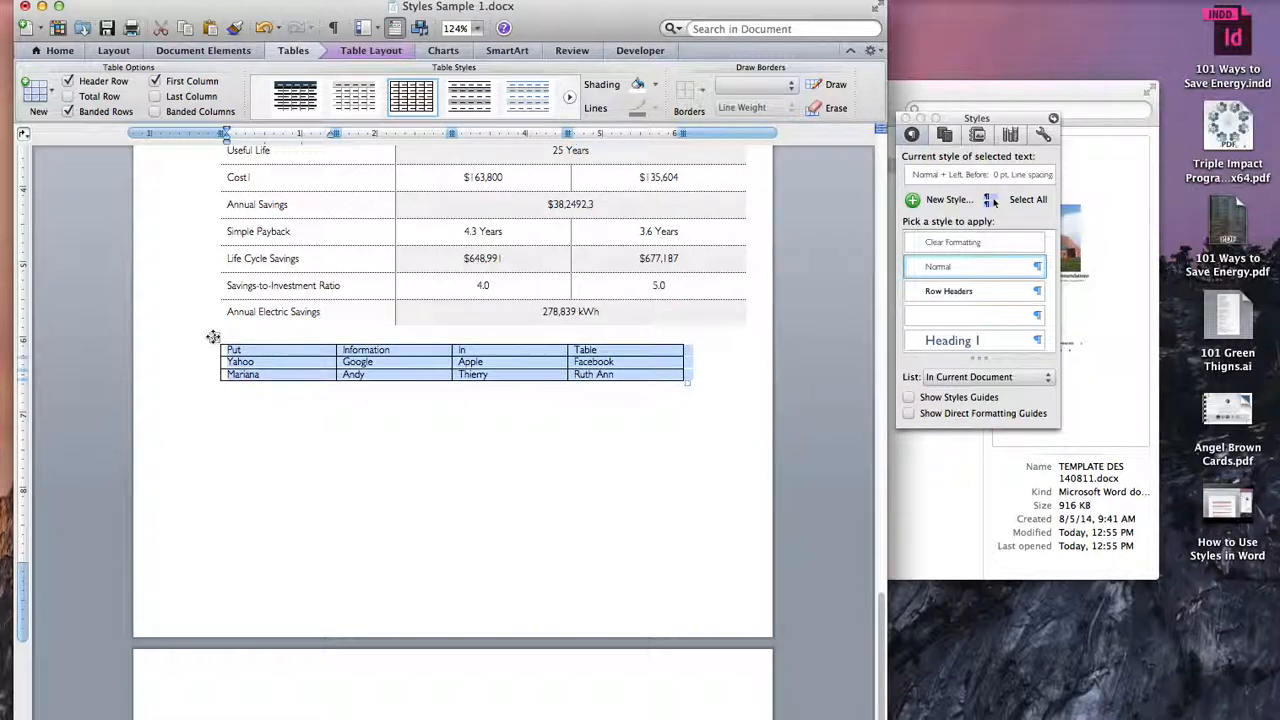
pyautogui.click(415, 126)
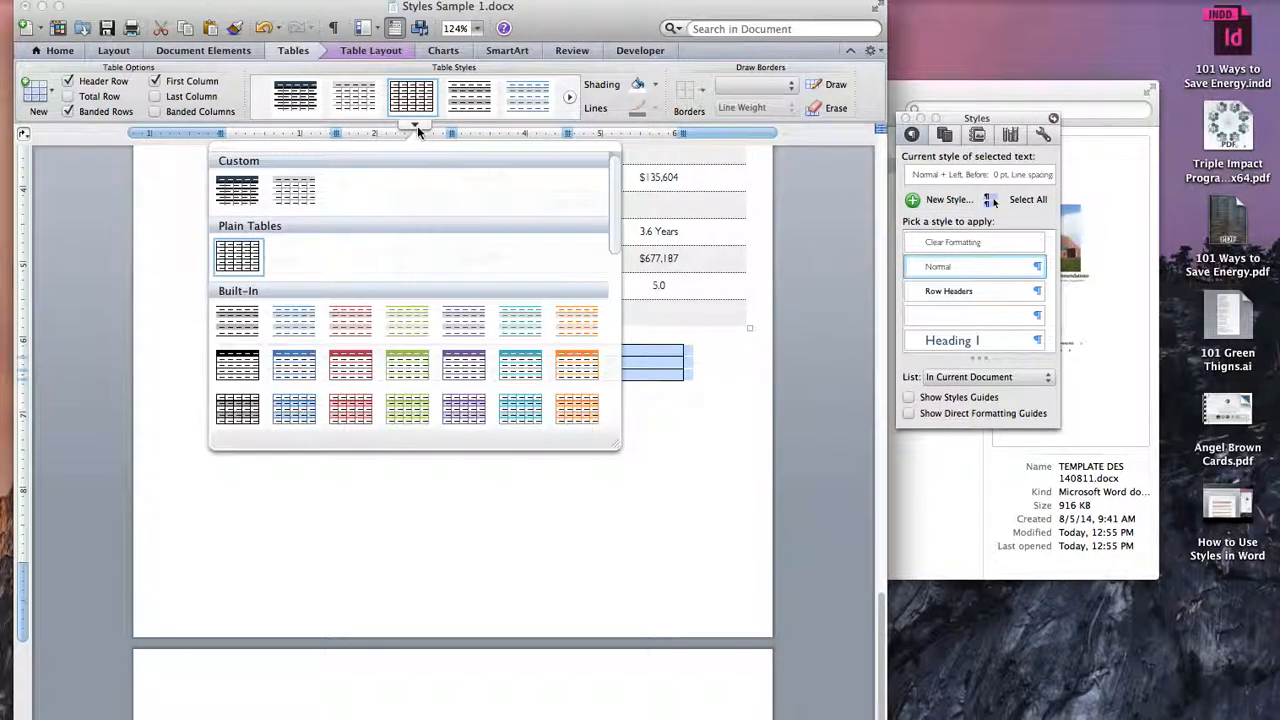
pyautogui.click(242, 198)
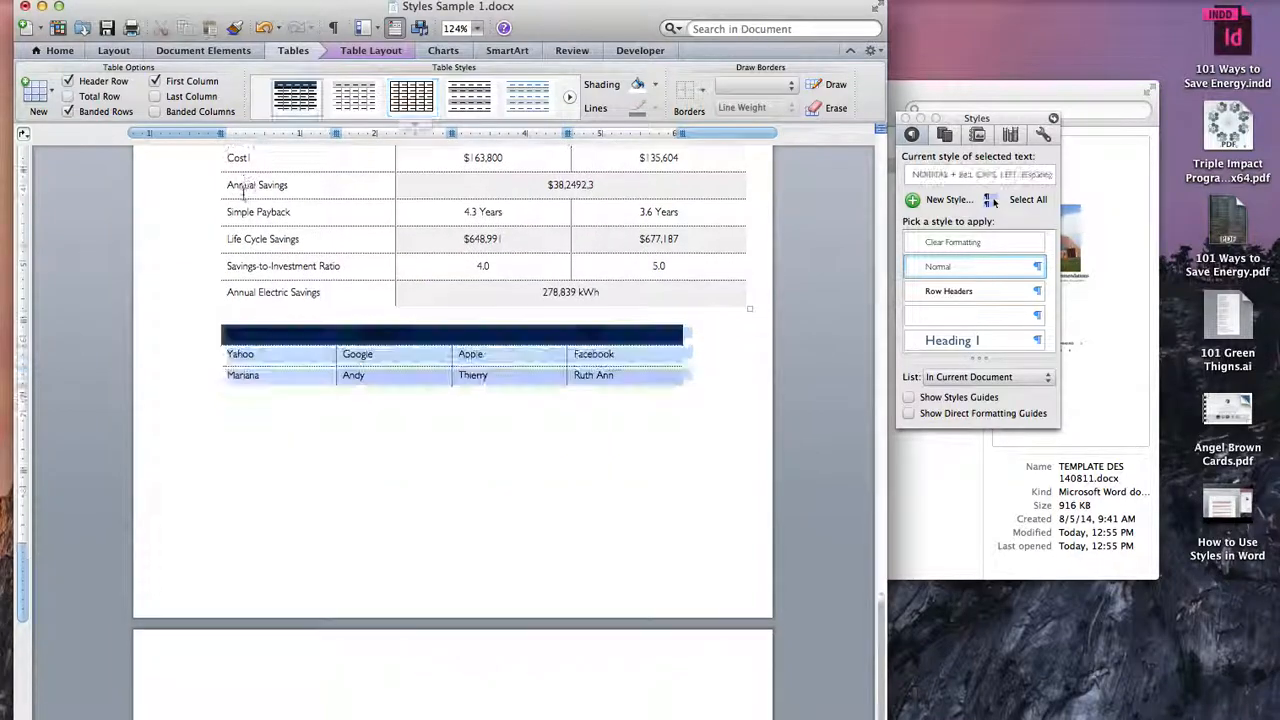
pyautogui.click(590, 421)
pyautogui.scroll(-3, 527, 348)
pyautogui.scroll(5, 527, 348)
pyautogui.scroll(-3, 527, 348)
pyautogui.scroll(5, 527, 347)
pyautogui.scroll(2, 535, 346)
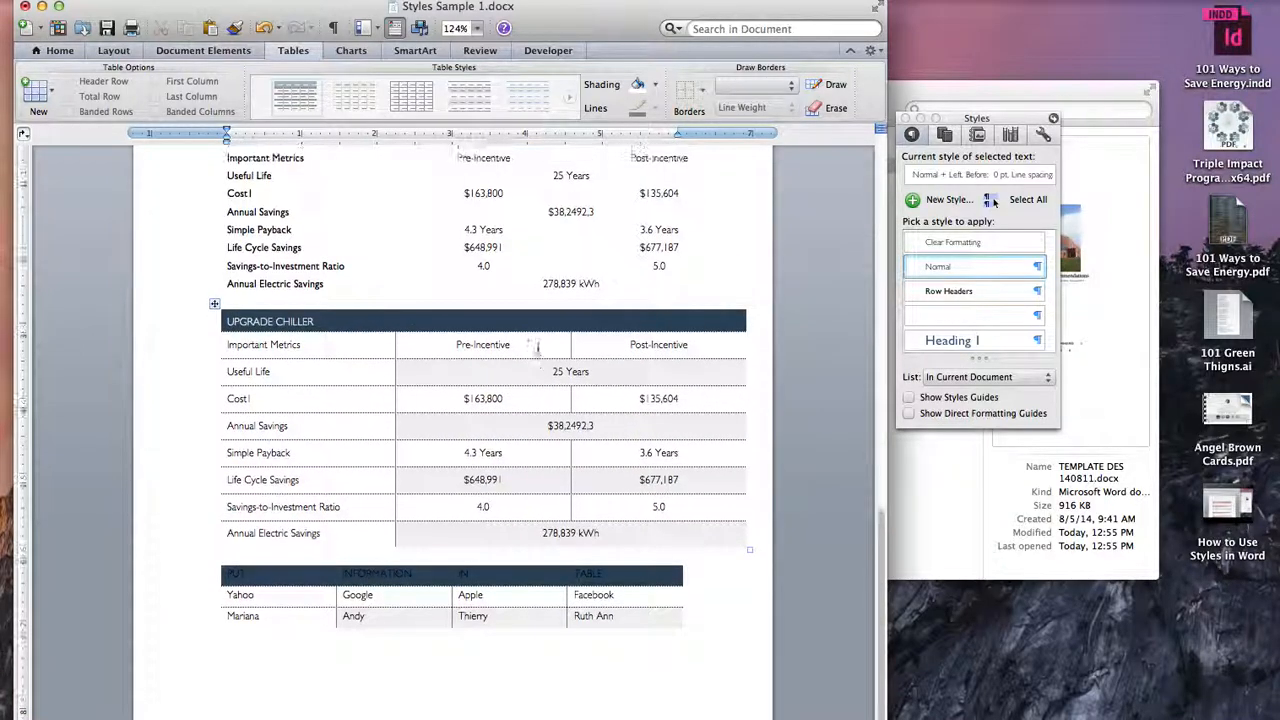
# Step: Examine the header-row text of the UPGRADE CHILLER and new tables, showing the styles guides to compare their paragraph styles
pyautogui.moveTo(626, 573); pyautogui.dragTo(228, 575)
pyautogui.moveTo(337, 317); pyautogui.dragTo(194, 310)
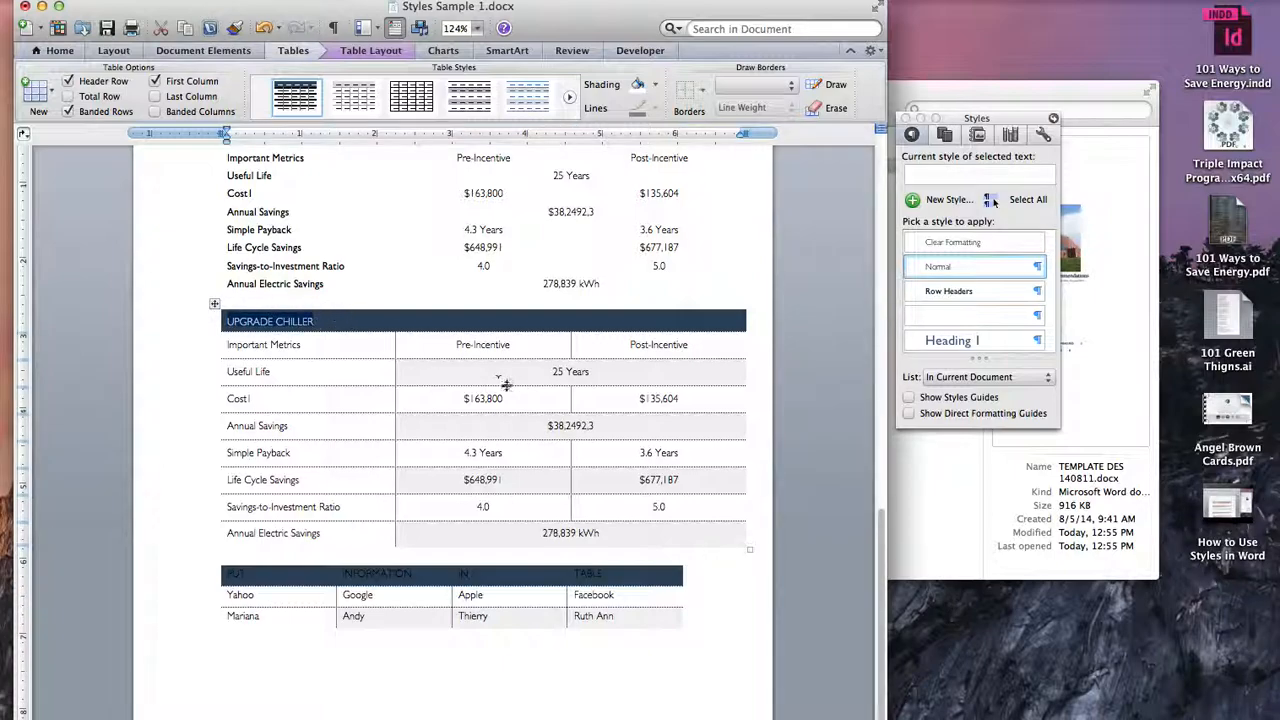
pyautogui.click(333, 318)
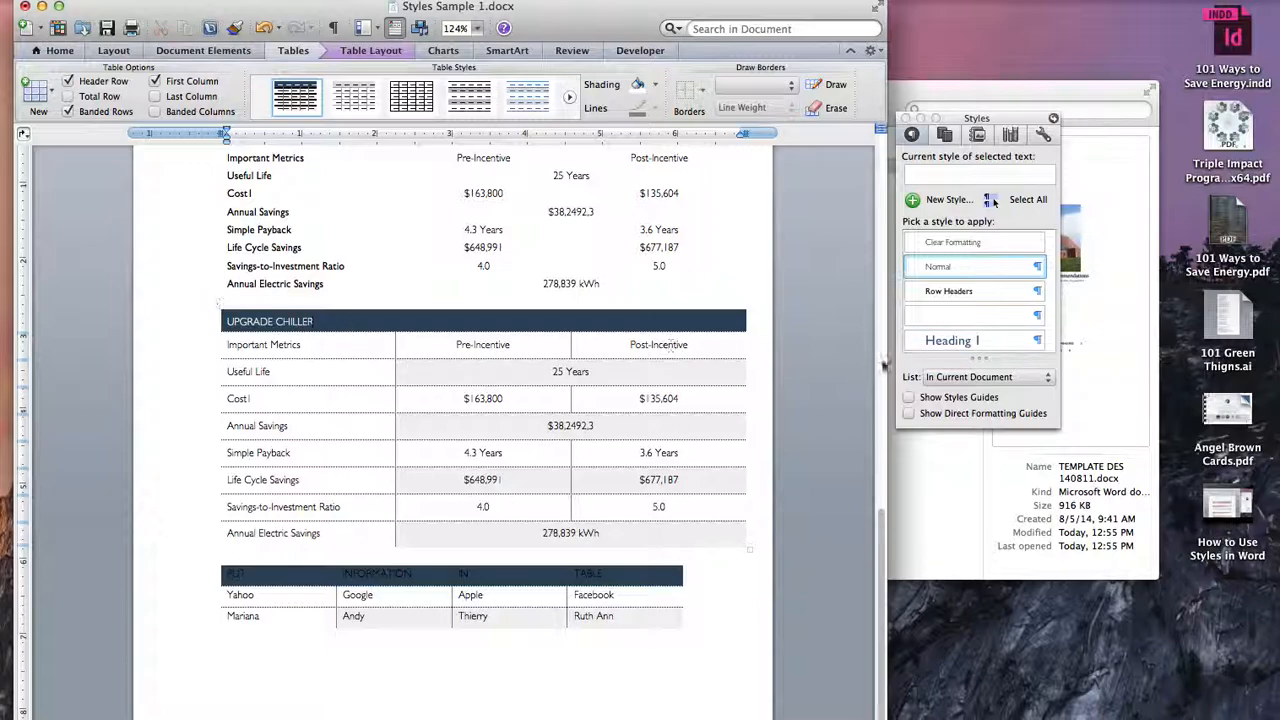
pyautogui.click(909, 397)
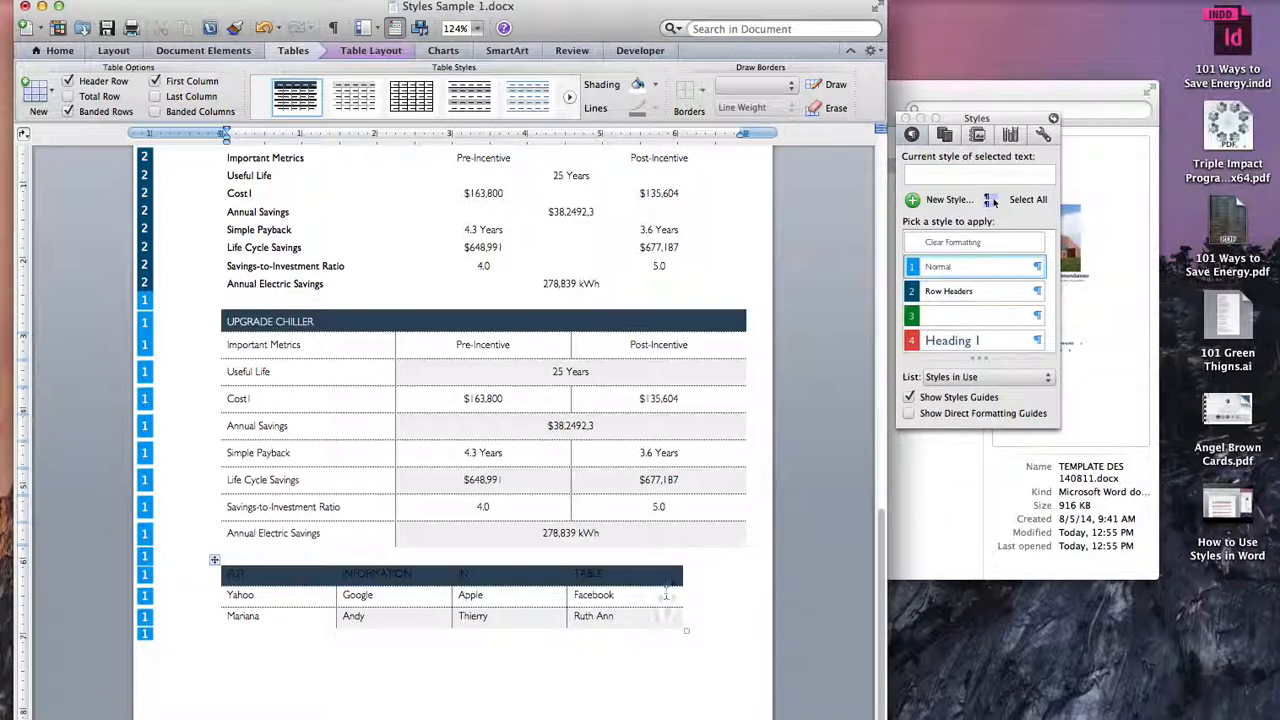
pyautogui.click(650, 573)
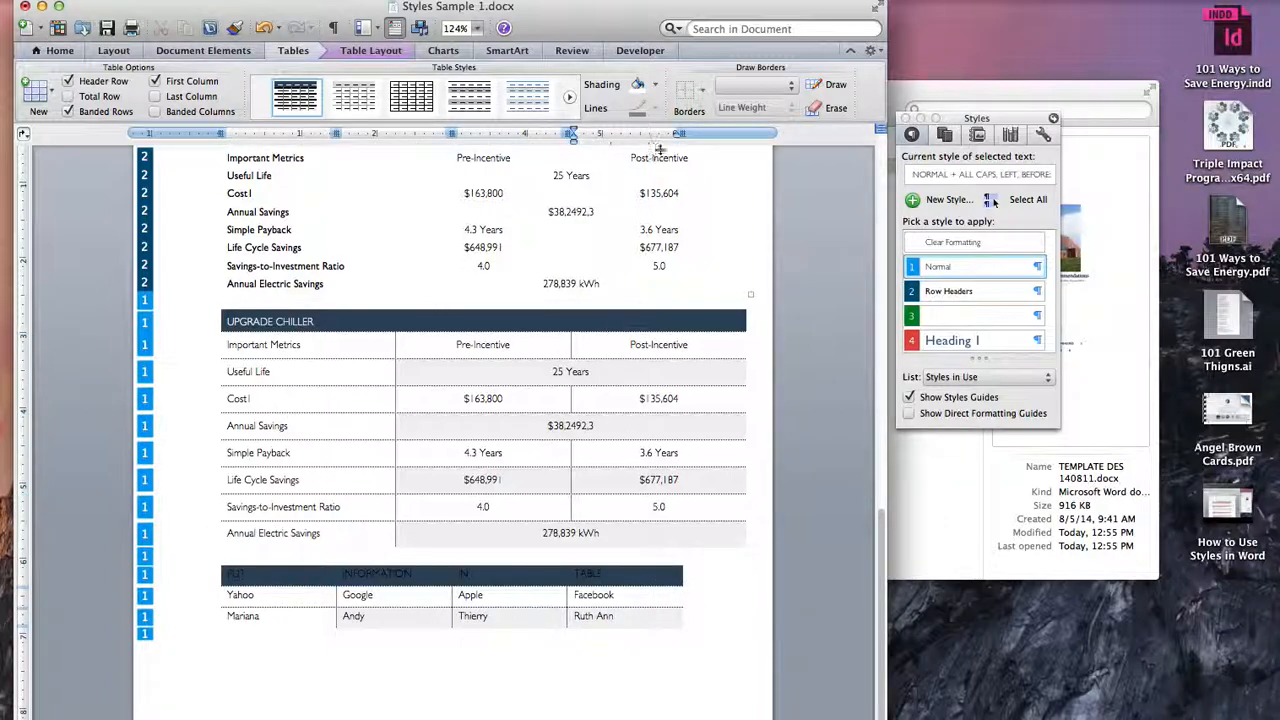